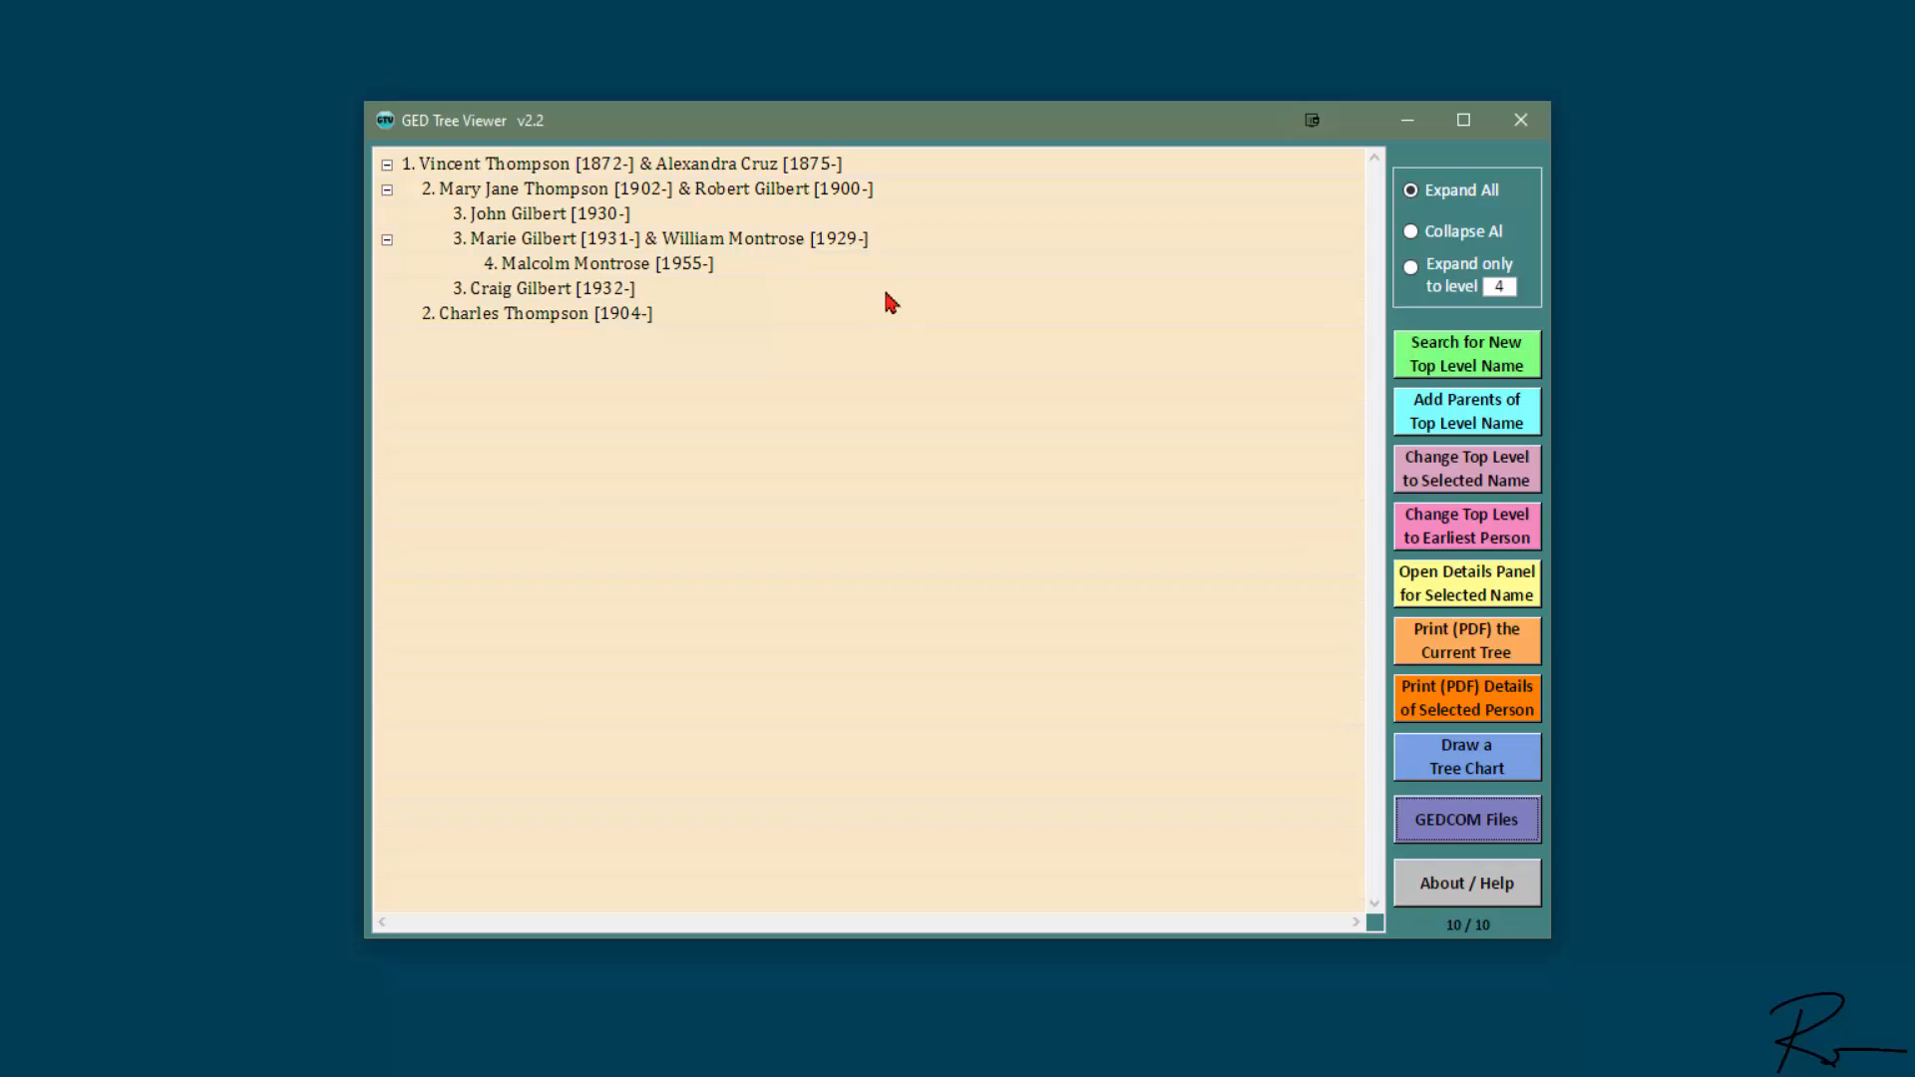
- Import the GEDCOM file Clarksons-3.ged from the GED Tutorials folder, ignoring unsupported tags
left_click(1487, 828)
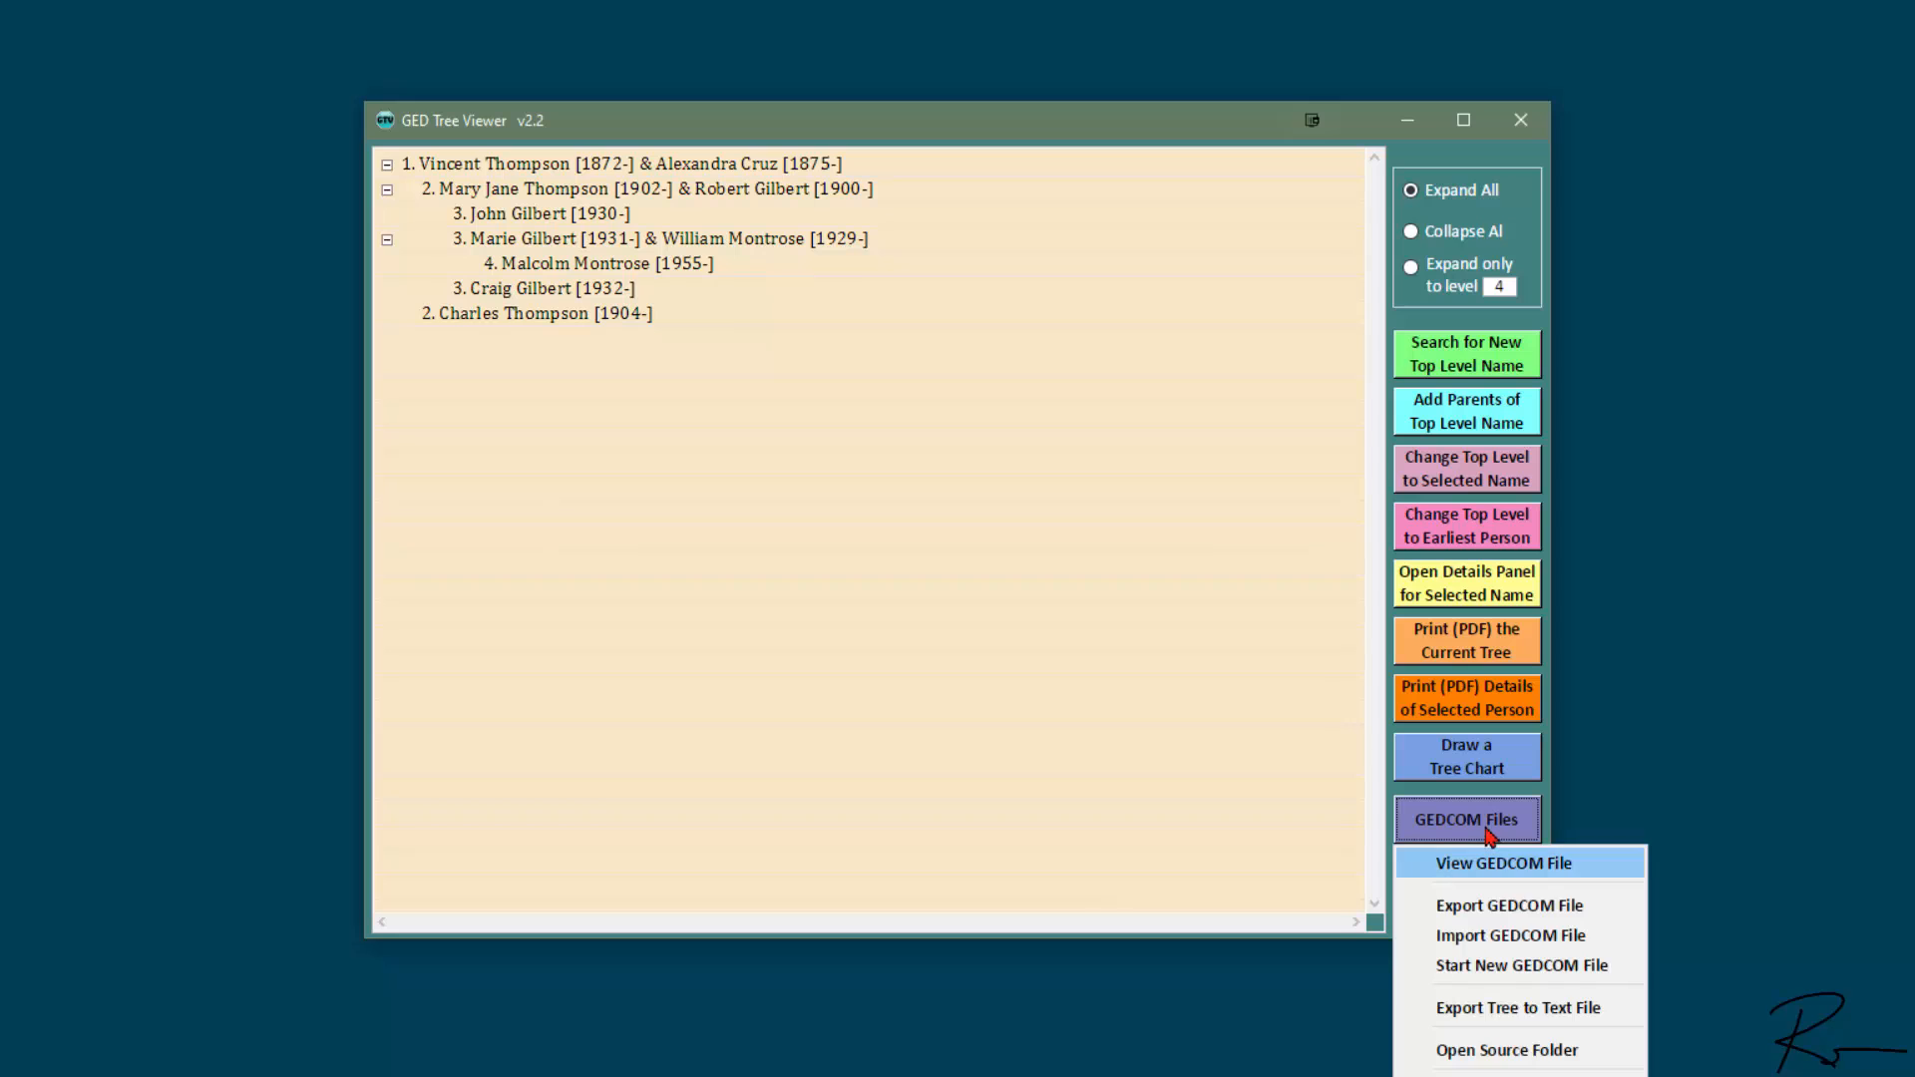
left_click(1488, 936)
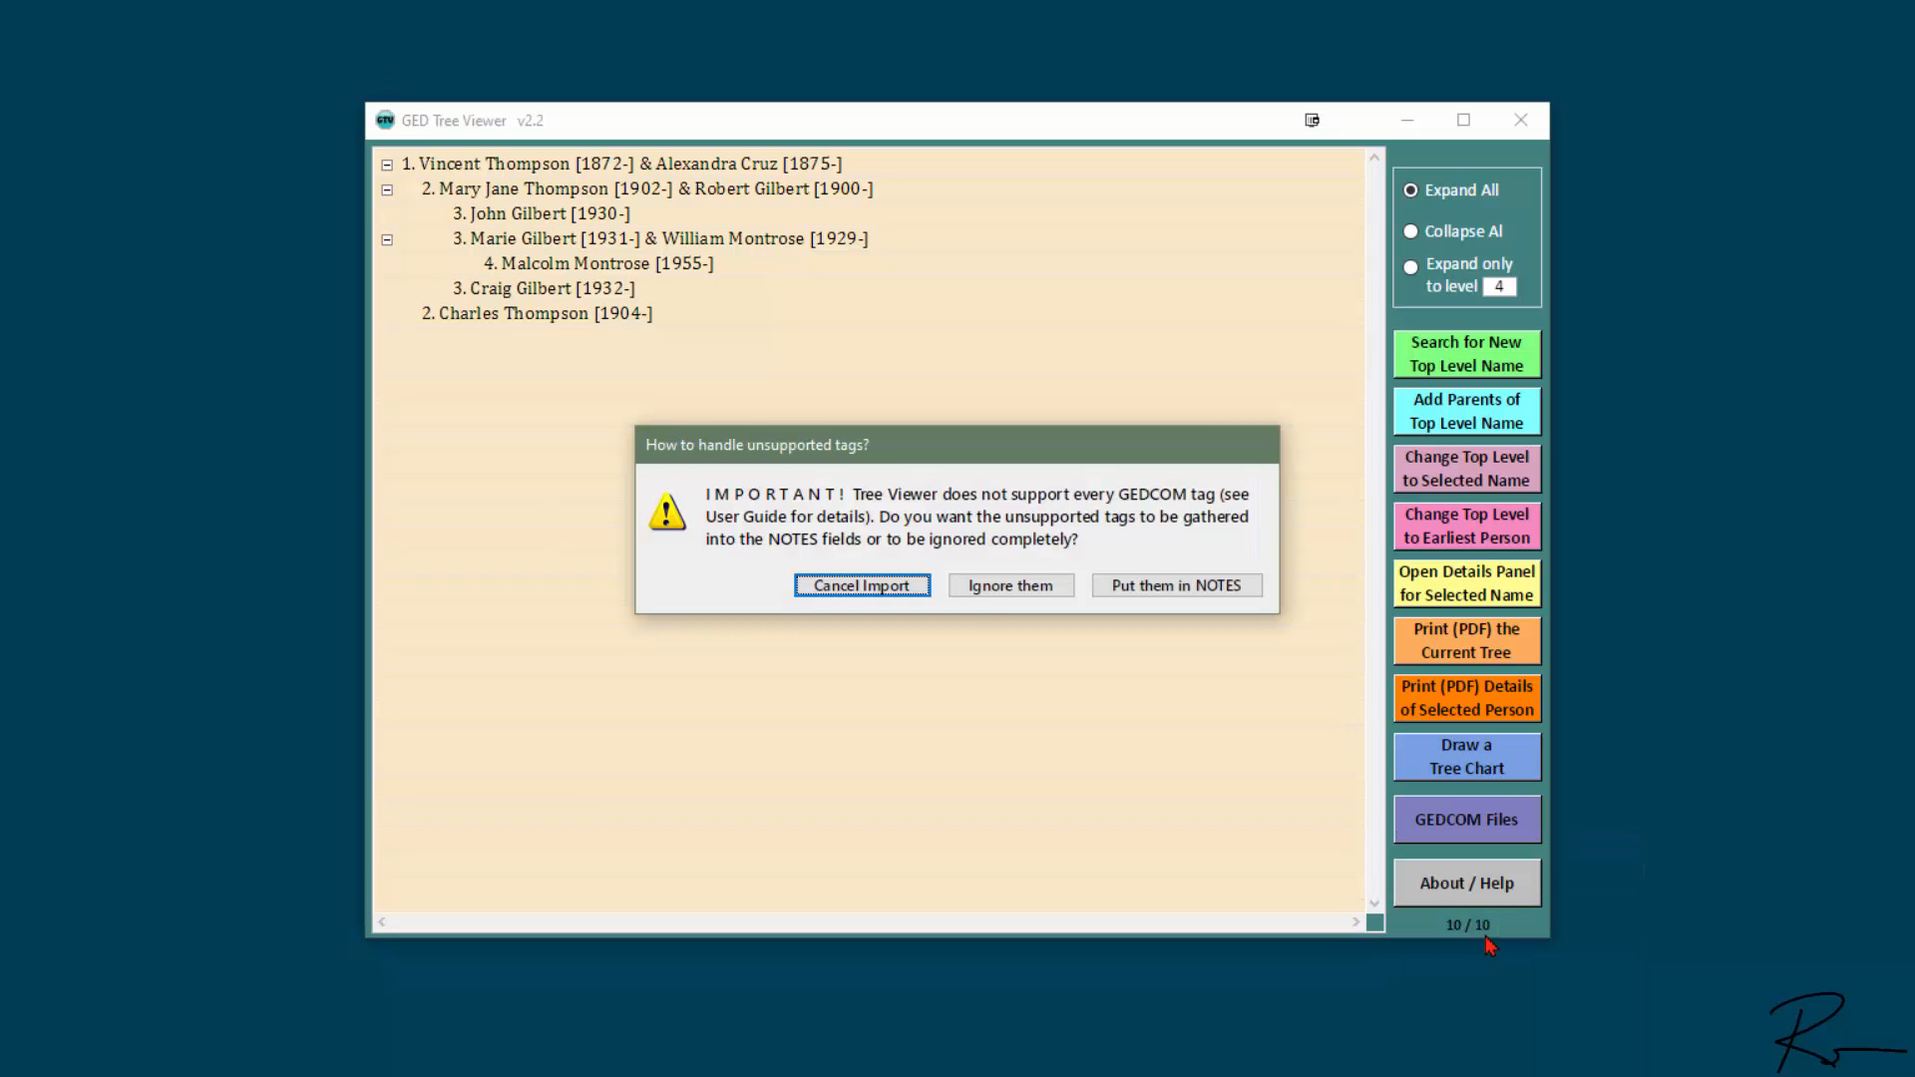
left_click(997, 589)
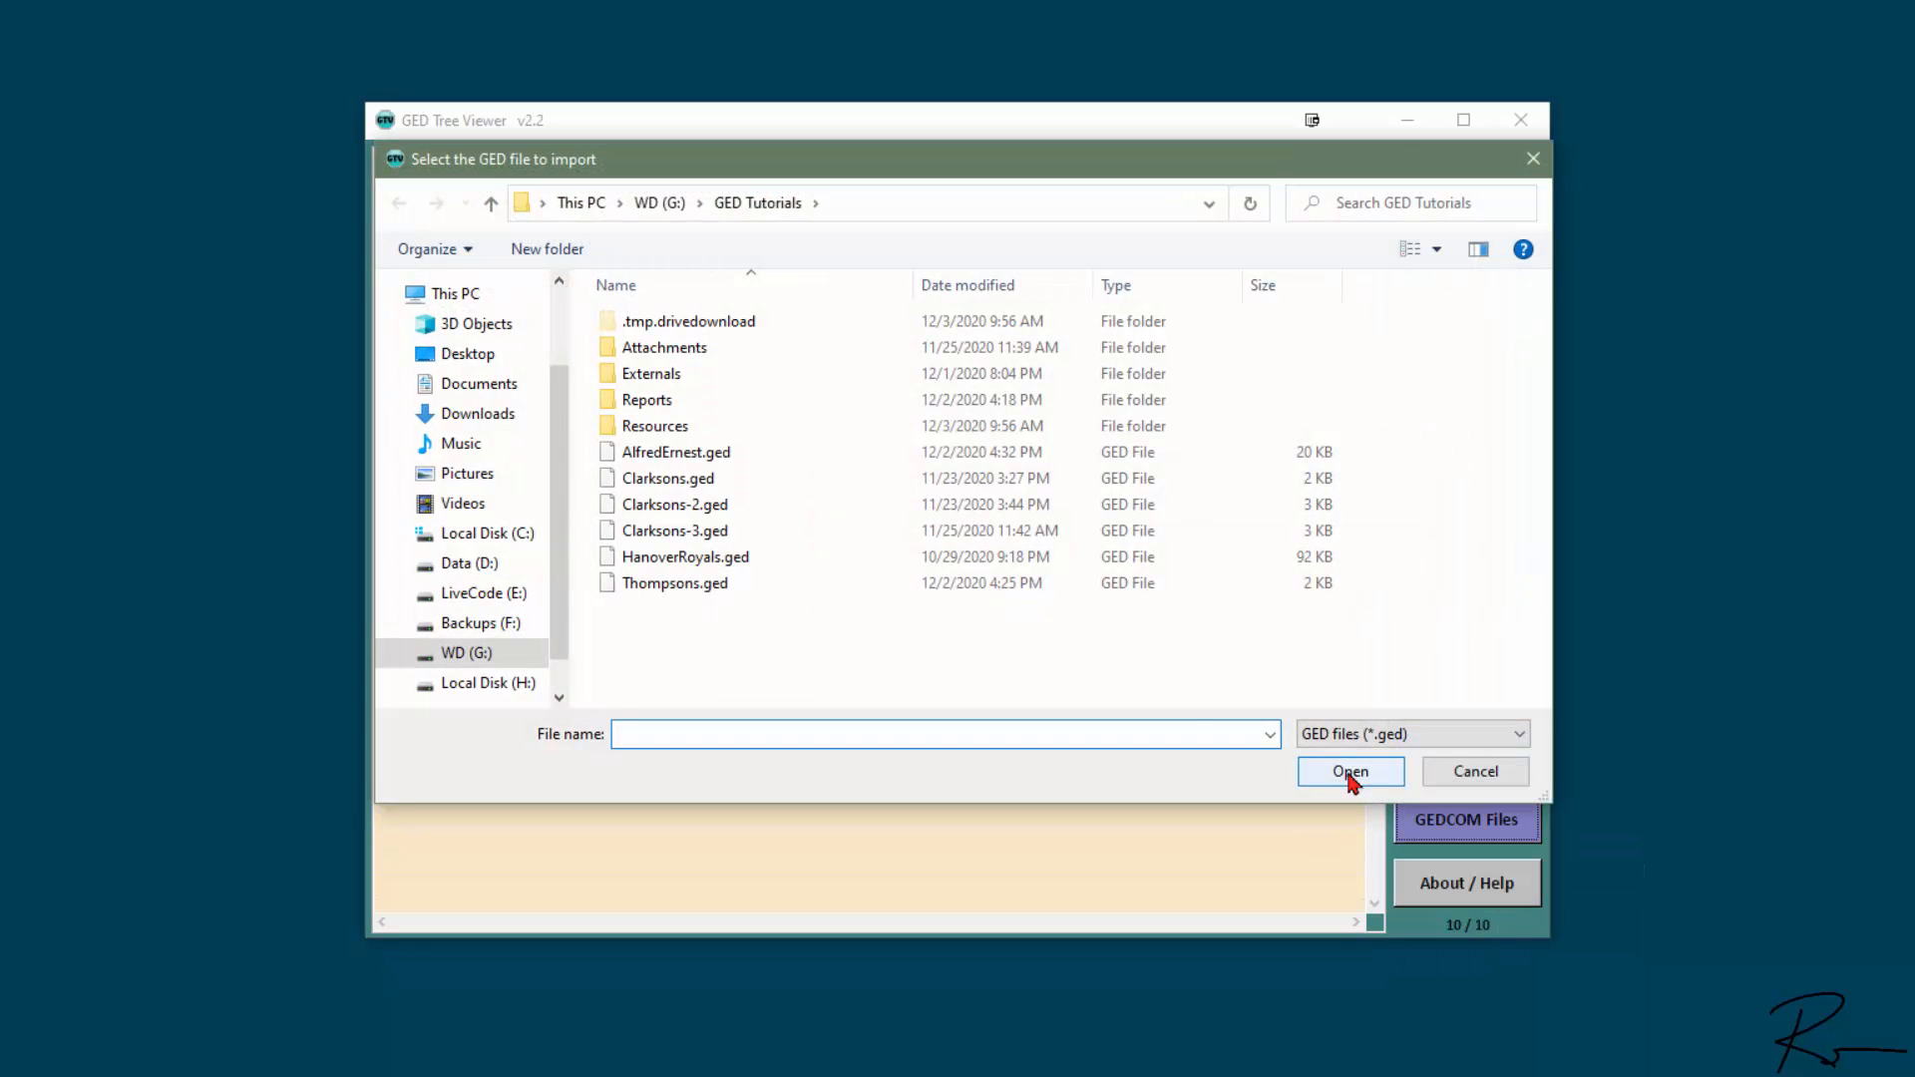
left_click(738, 533)
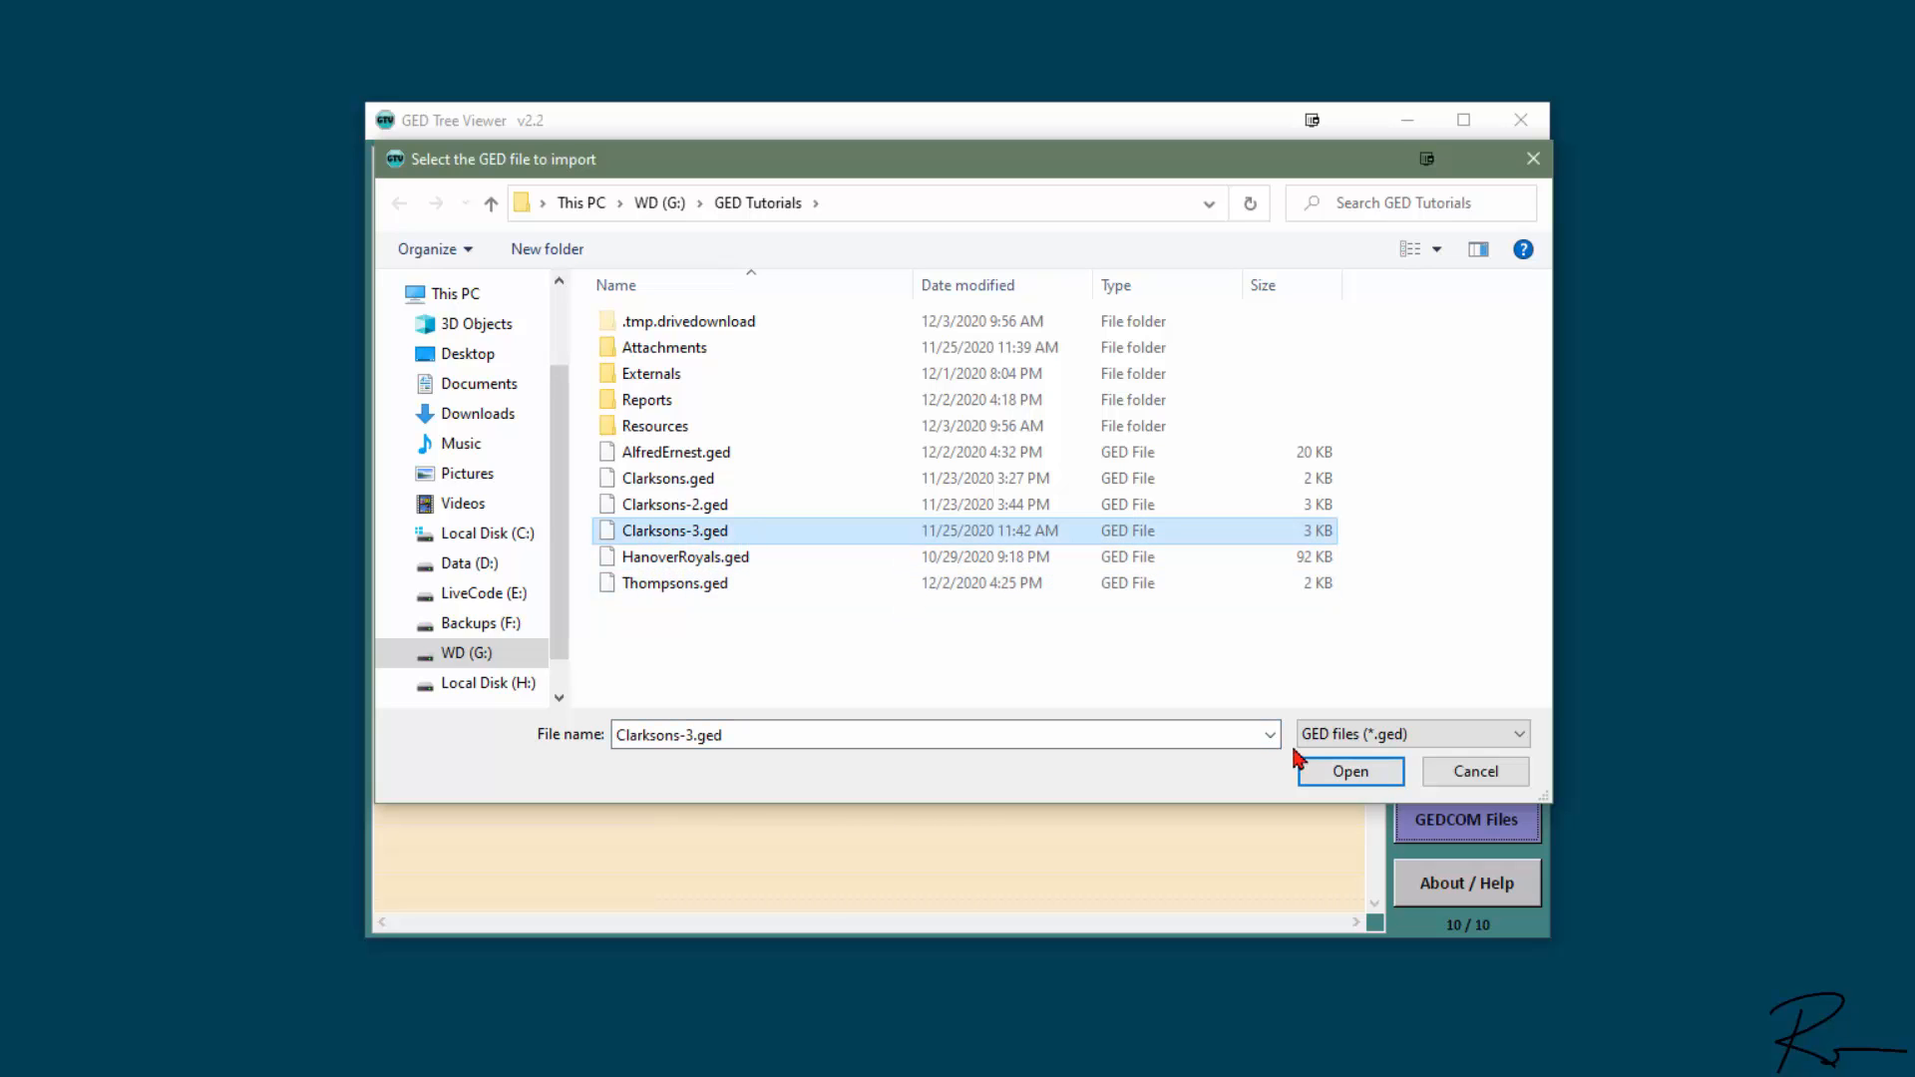
left_click(1334, 773)
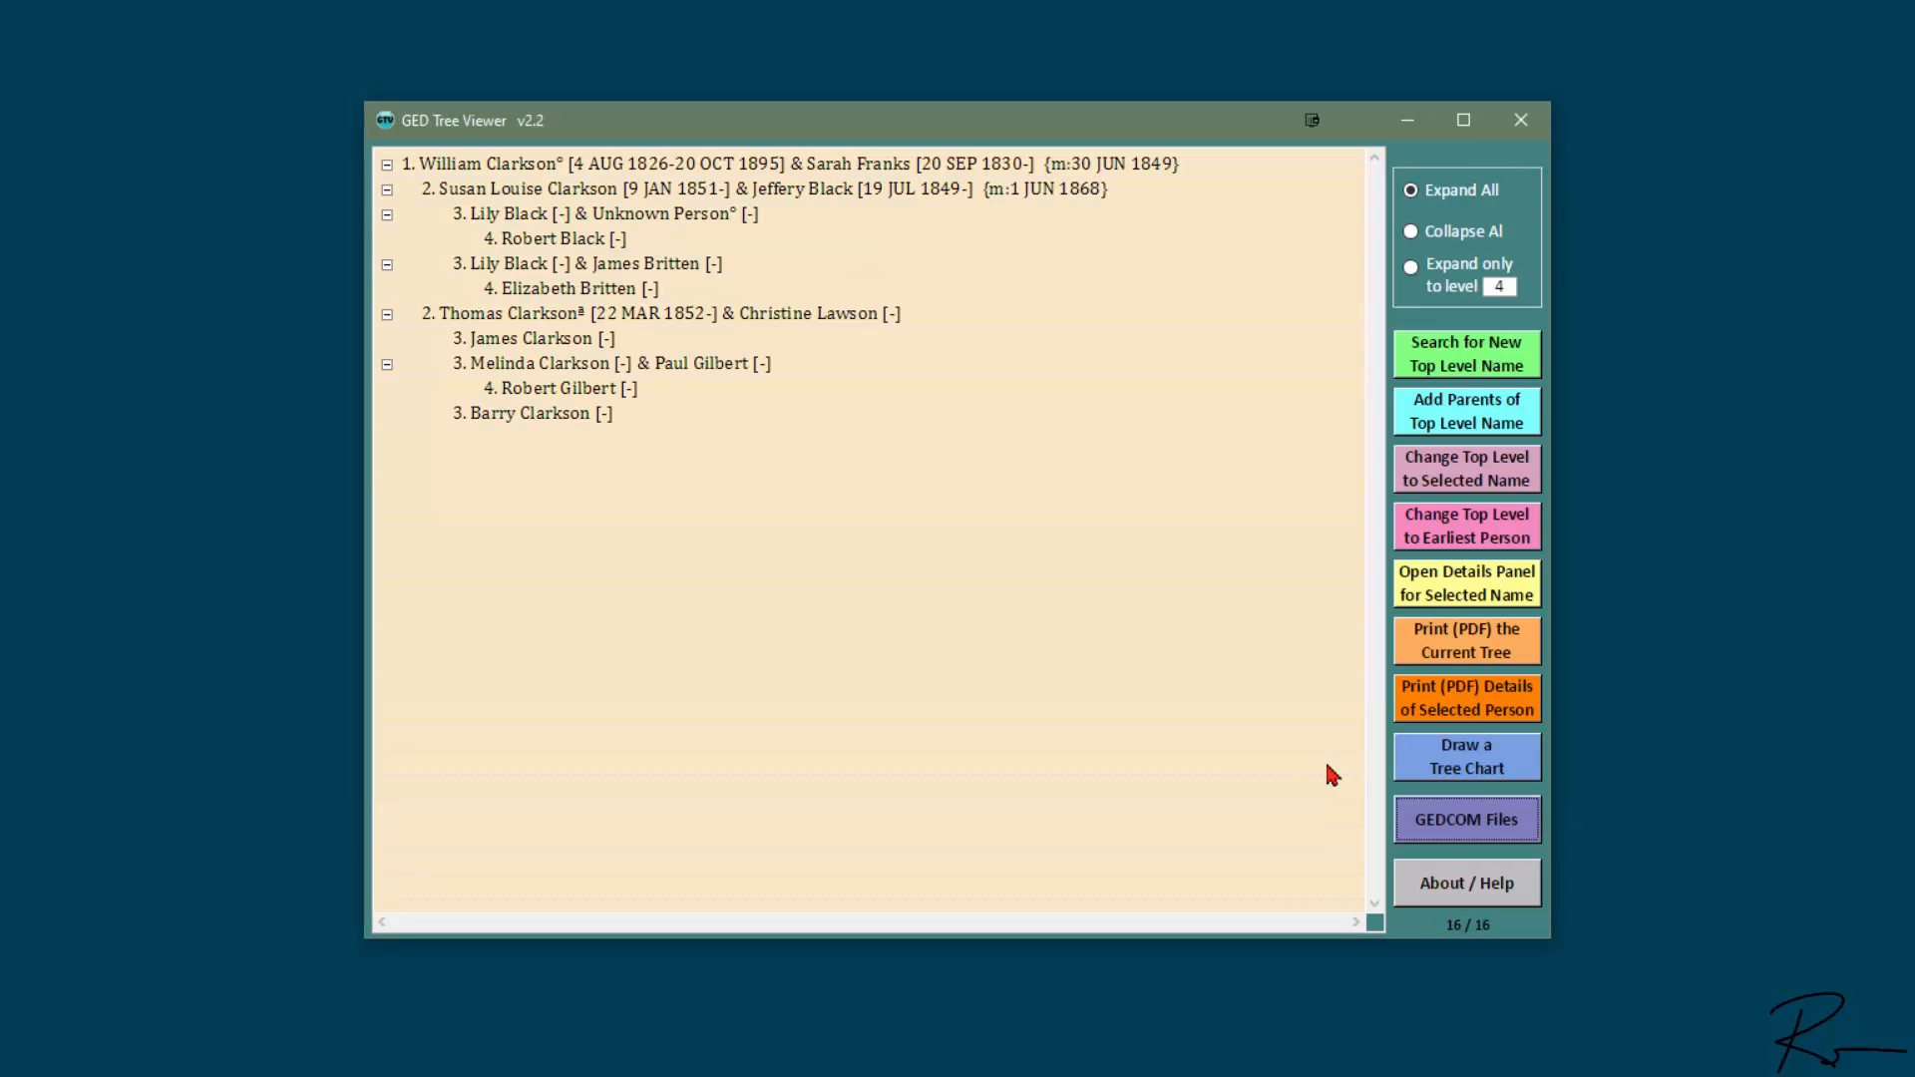
- Delete the individual record of the level 4 child under the last level 2 couple, including all its data and references
double_click(565, 397)
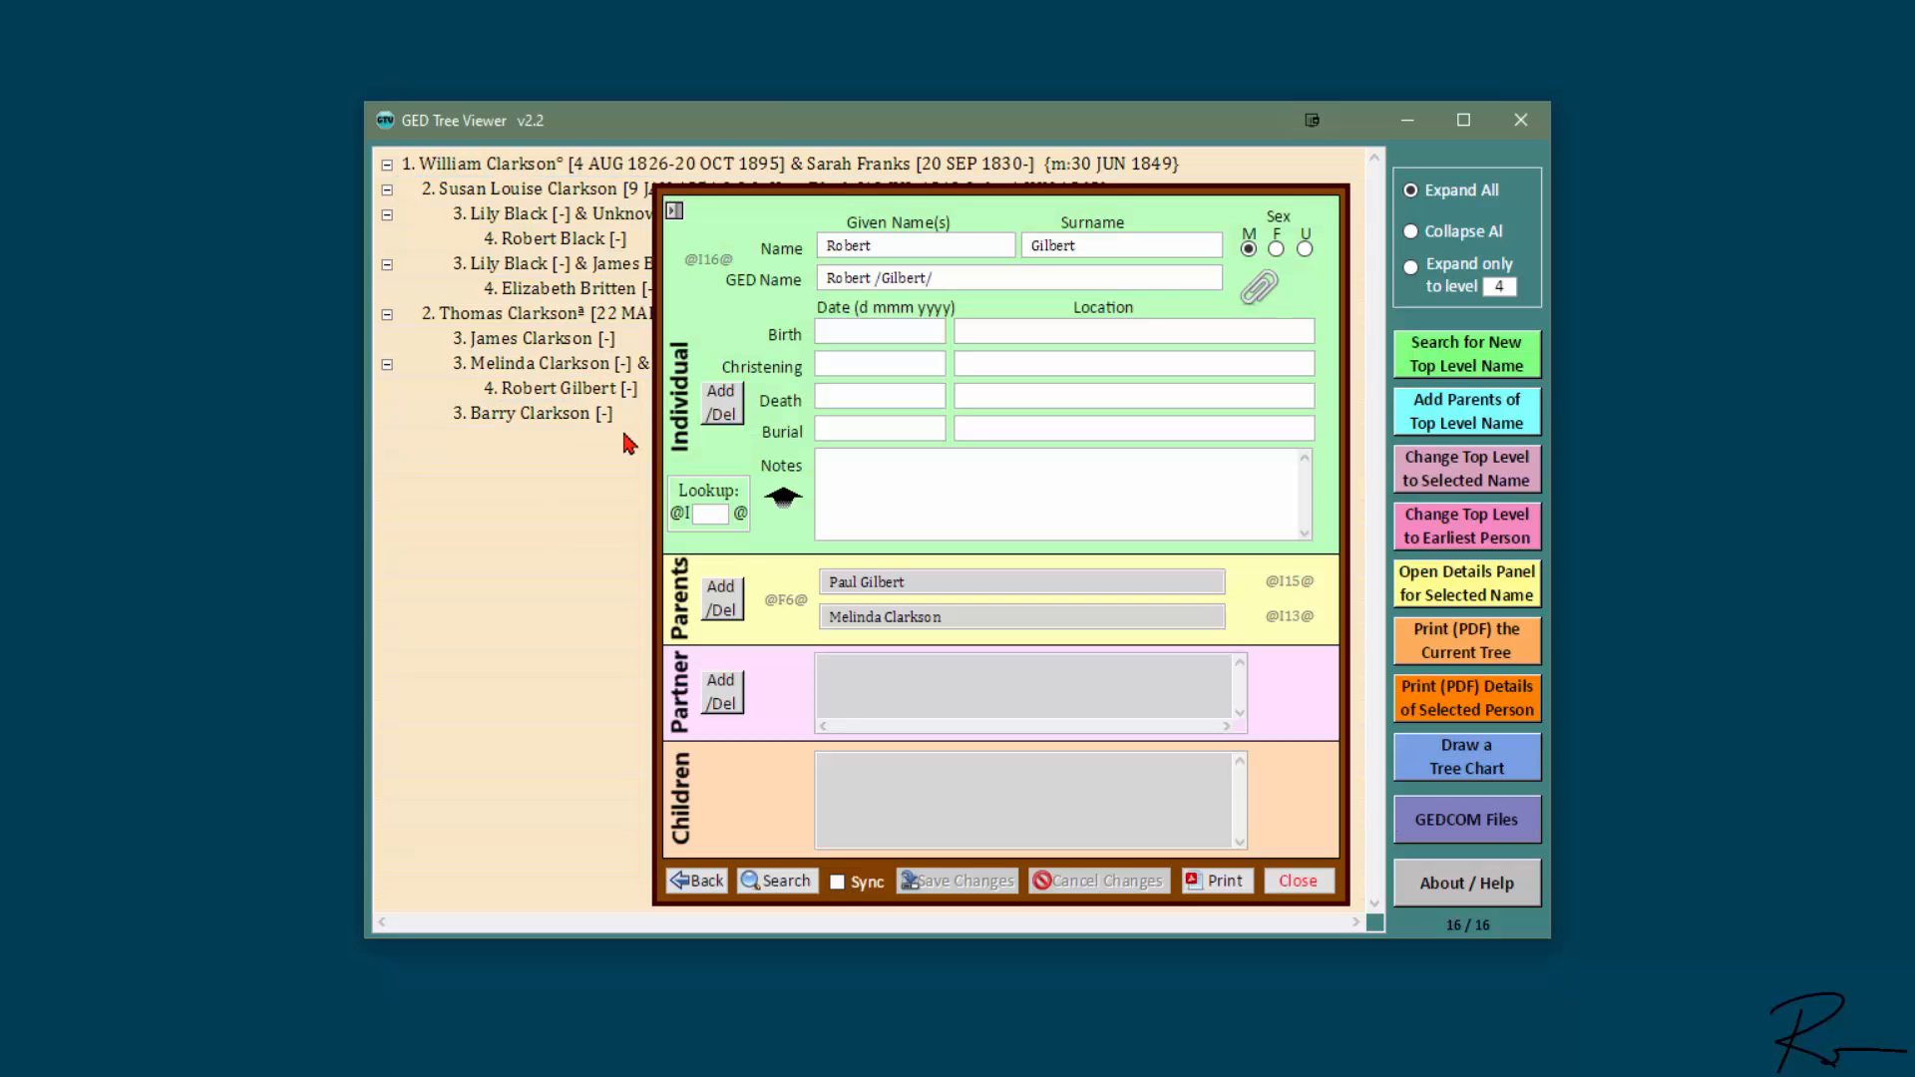
left_click(740, 417)
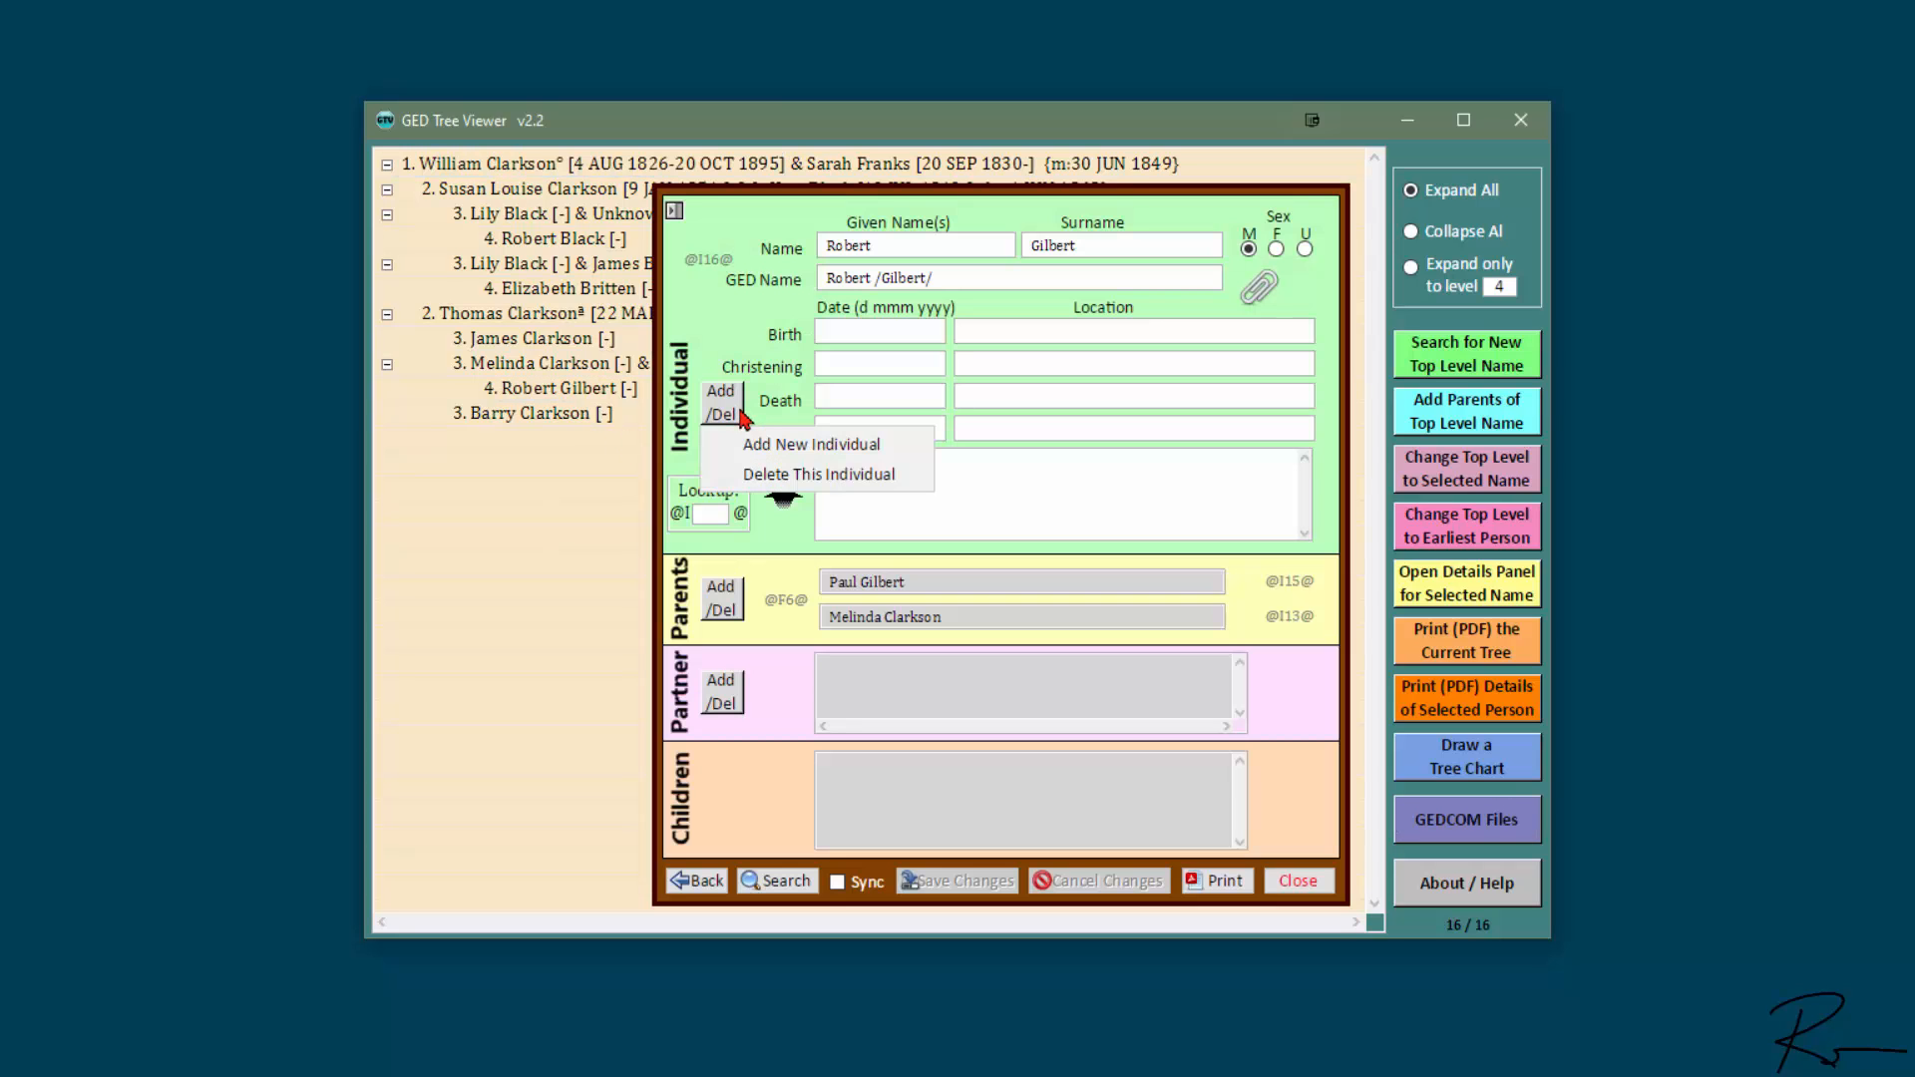
left_click(862, 477)
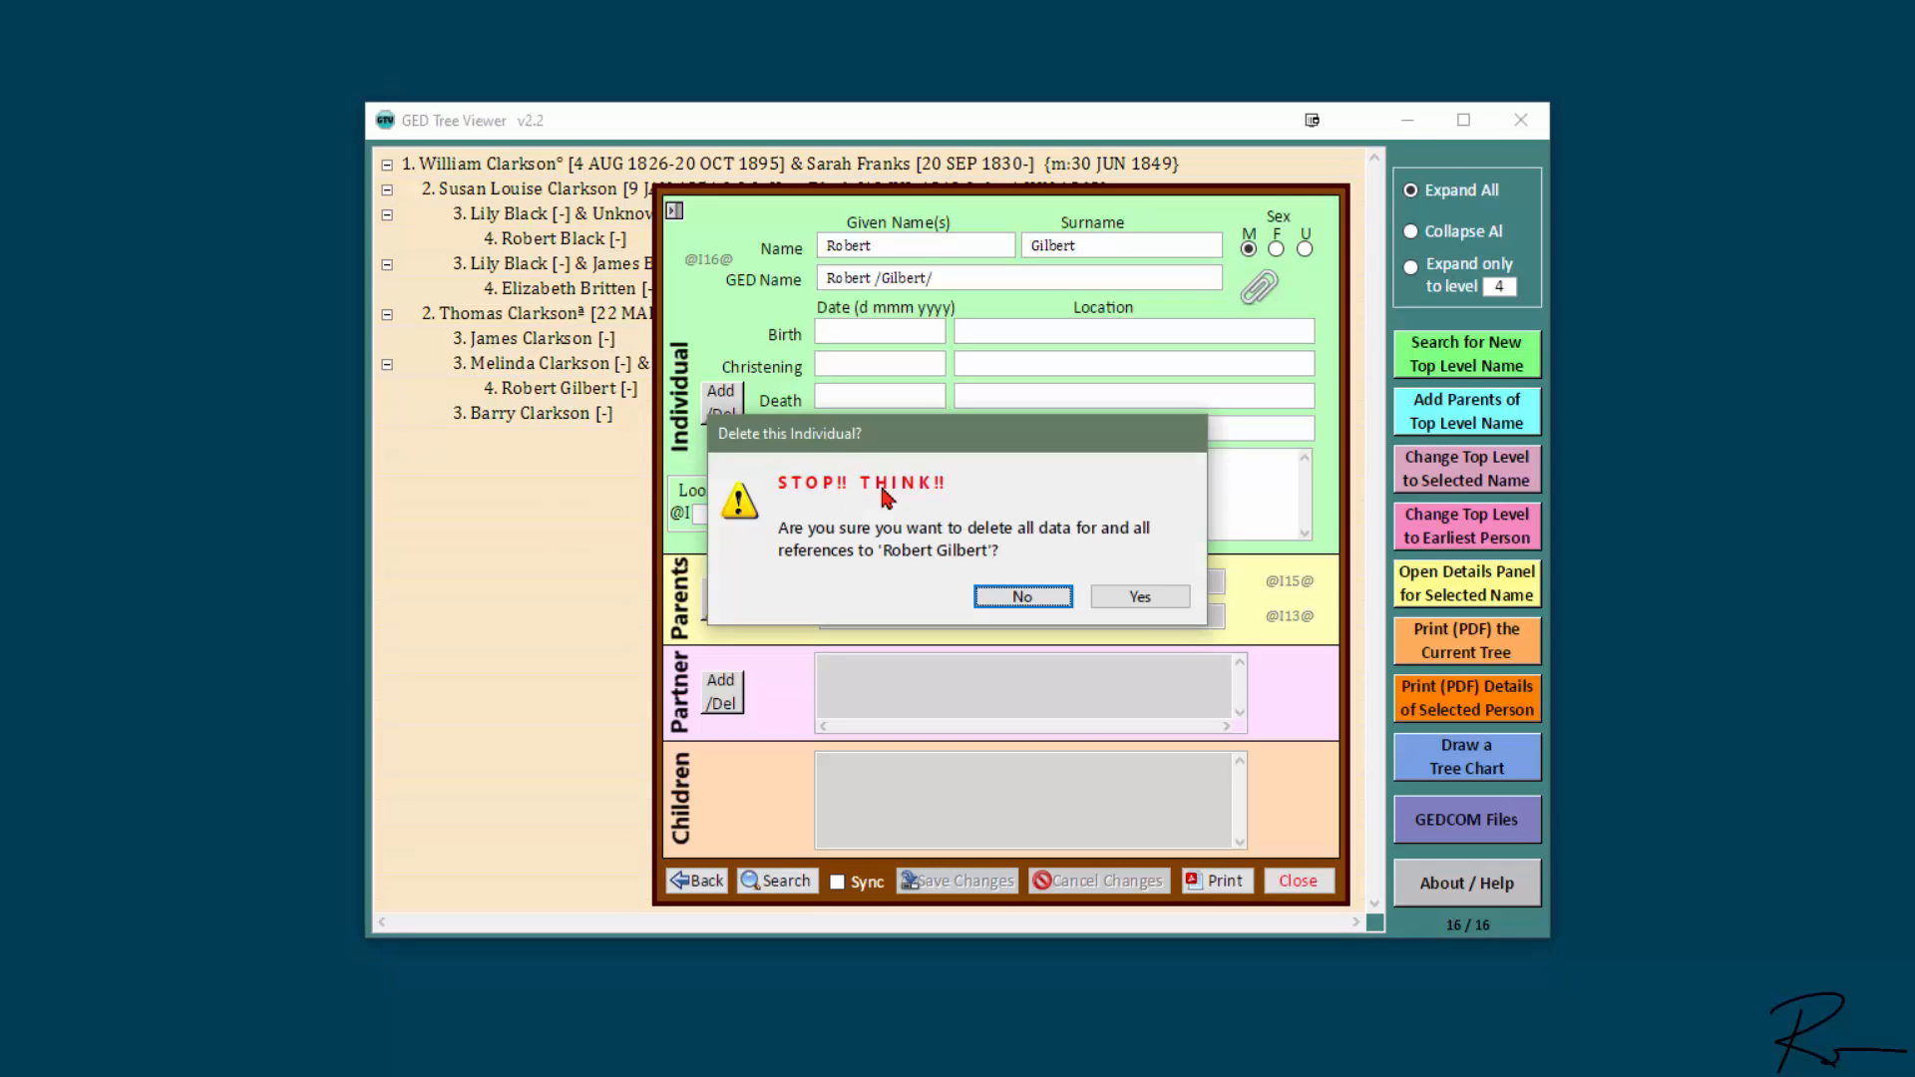
left_click(1147, 595)
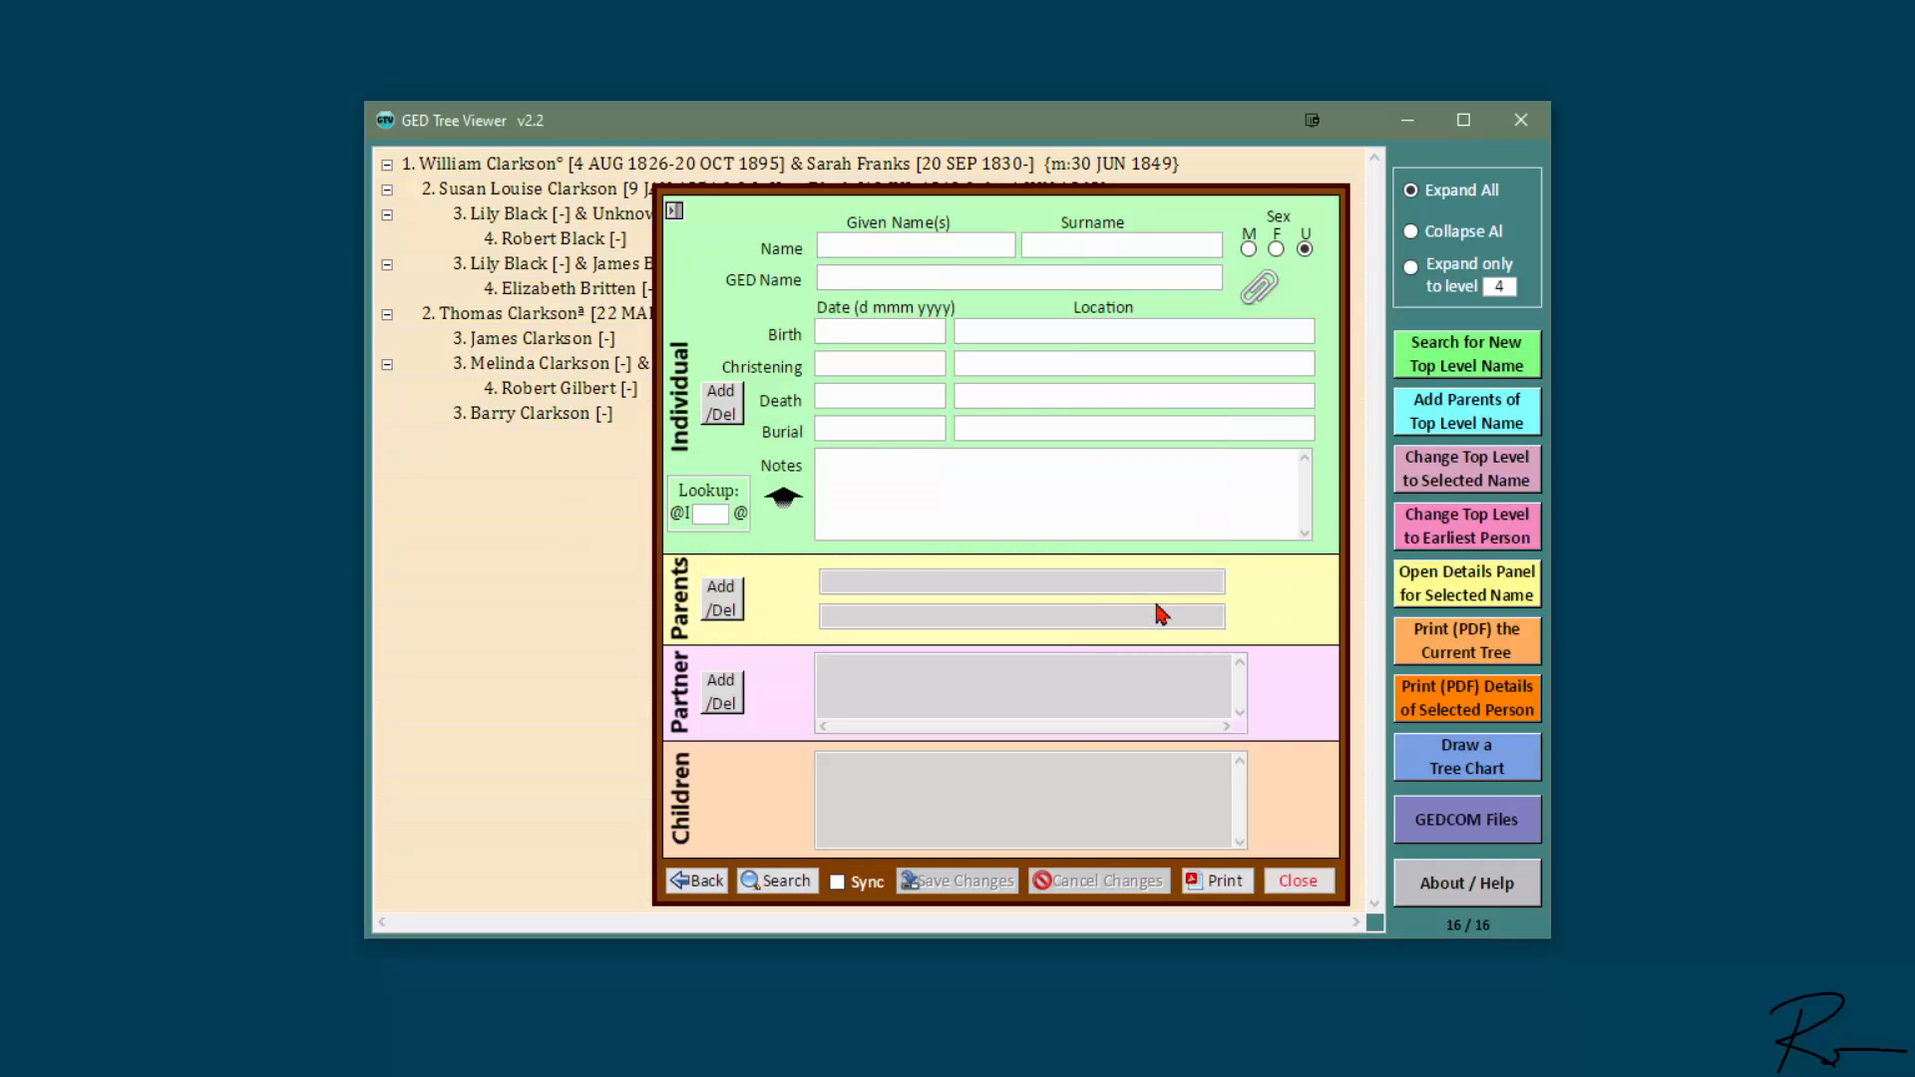
left_click(1324, 884)
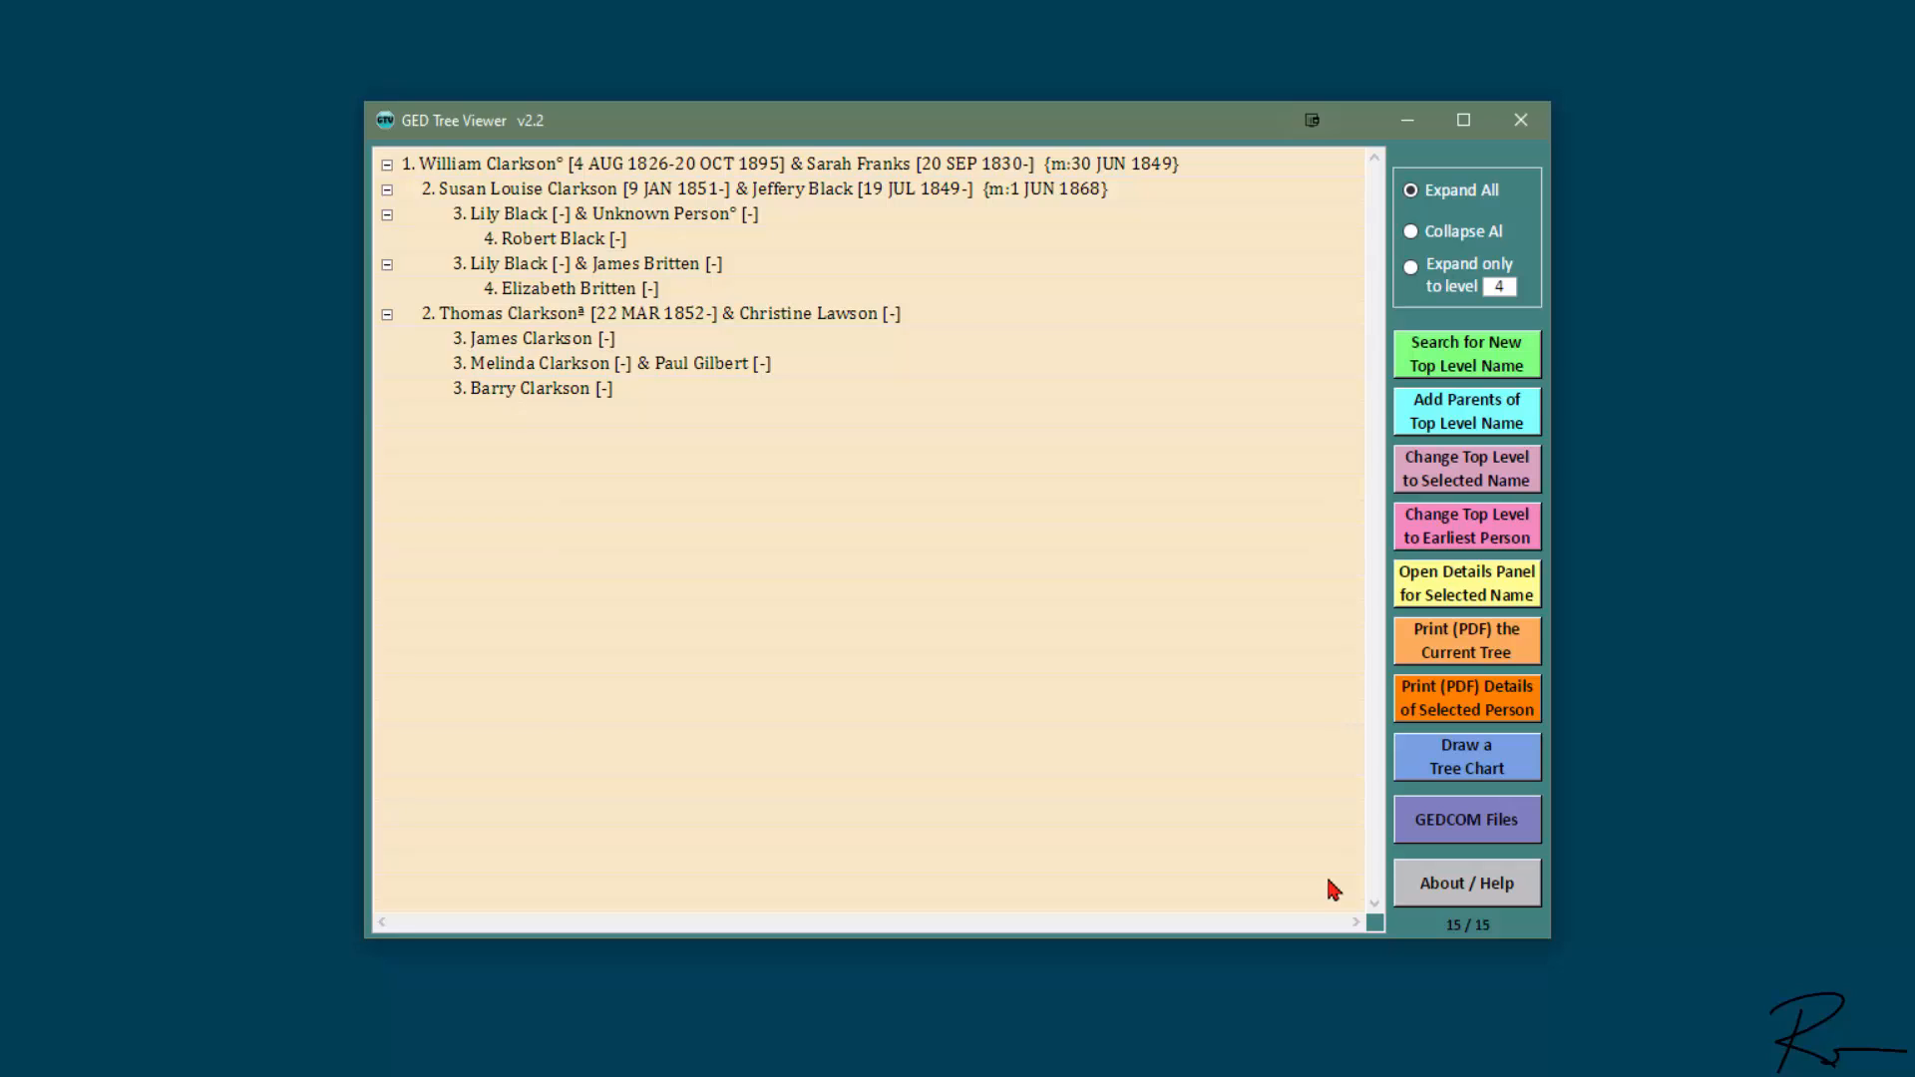
- Export the full tree as a GEDCOM file named "Clarksons-without Robert.ged" in the GED Tutorials folder
left_click(1513, 825)
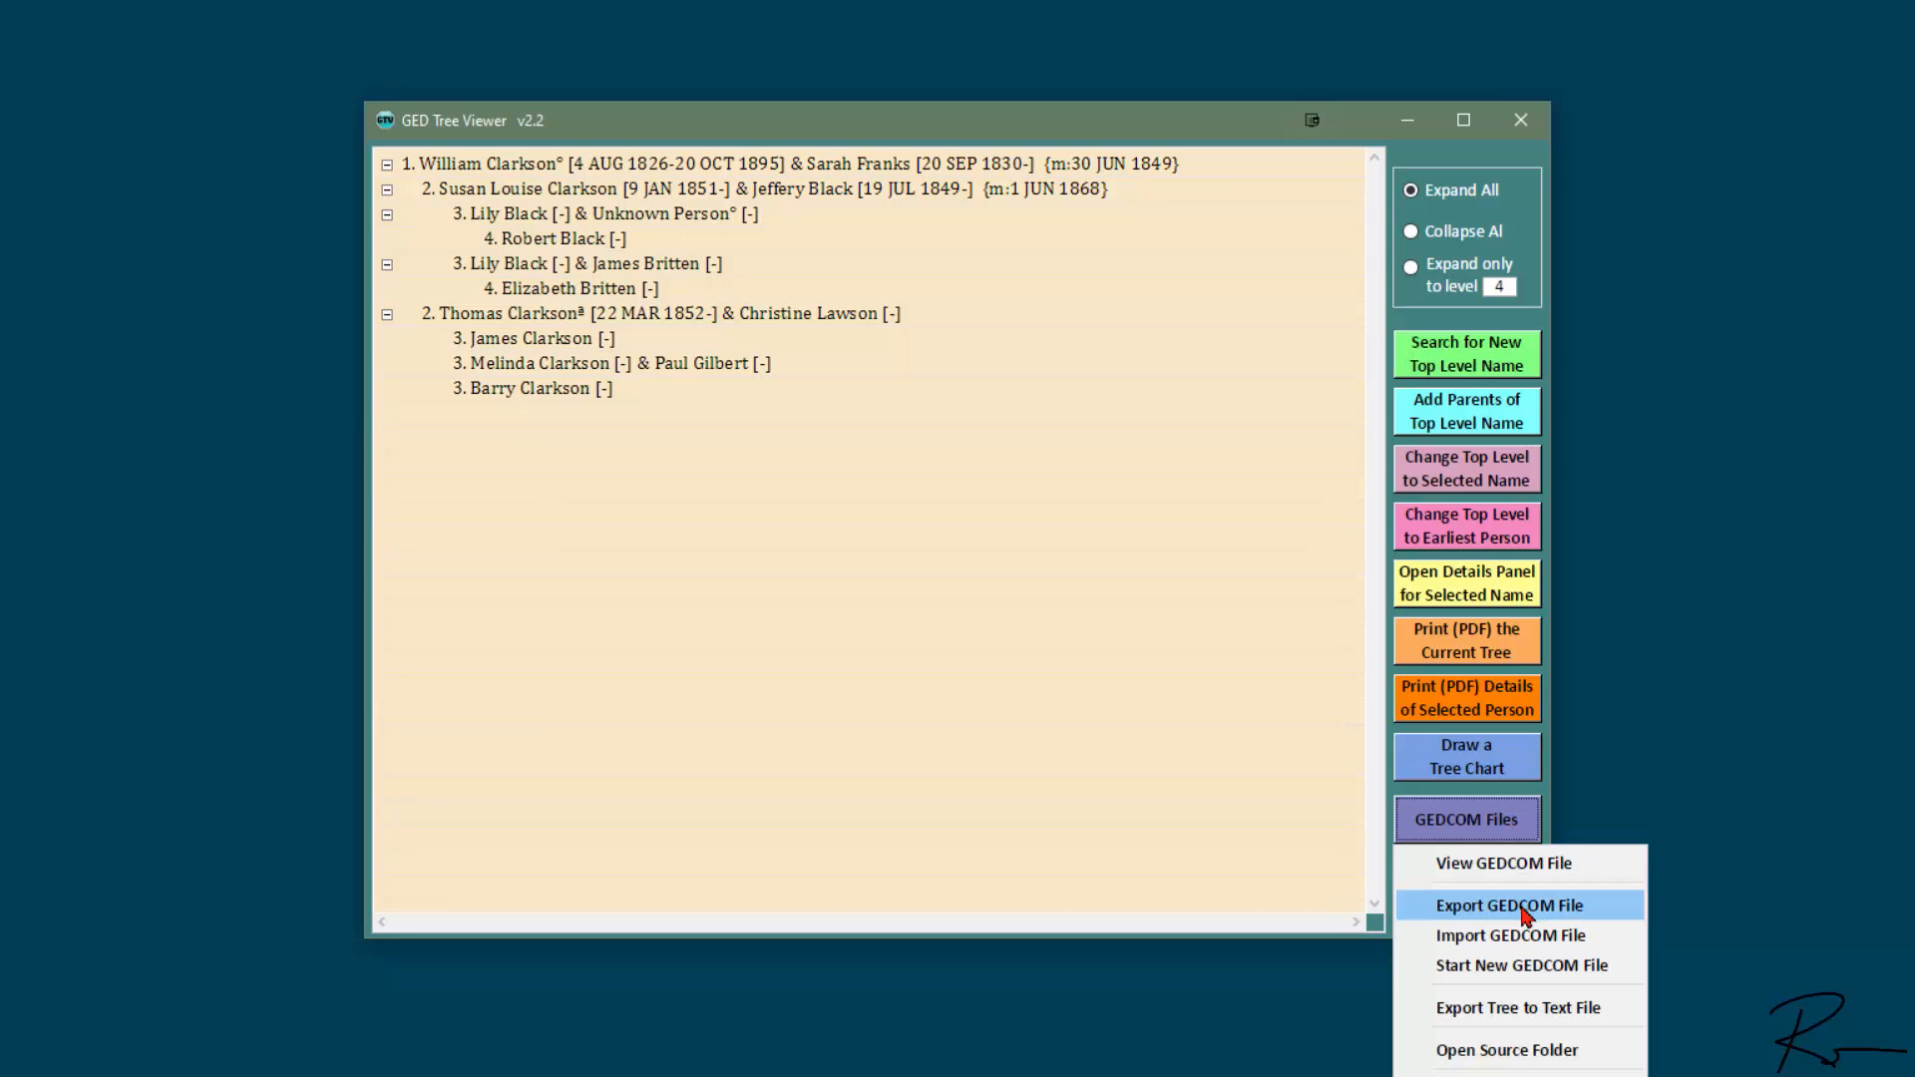
left_click(1526, 906)
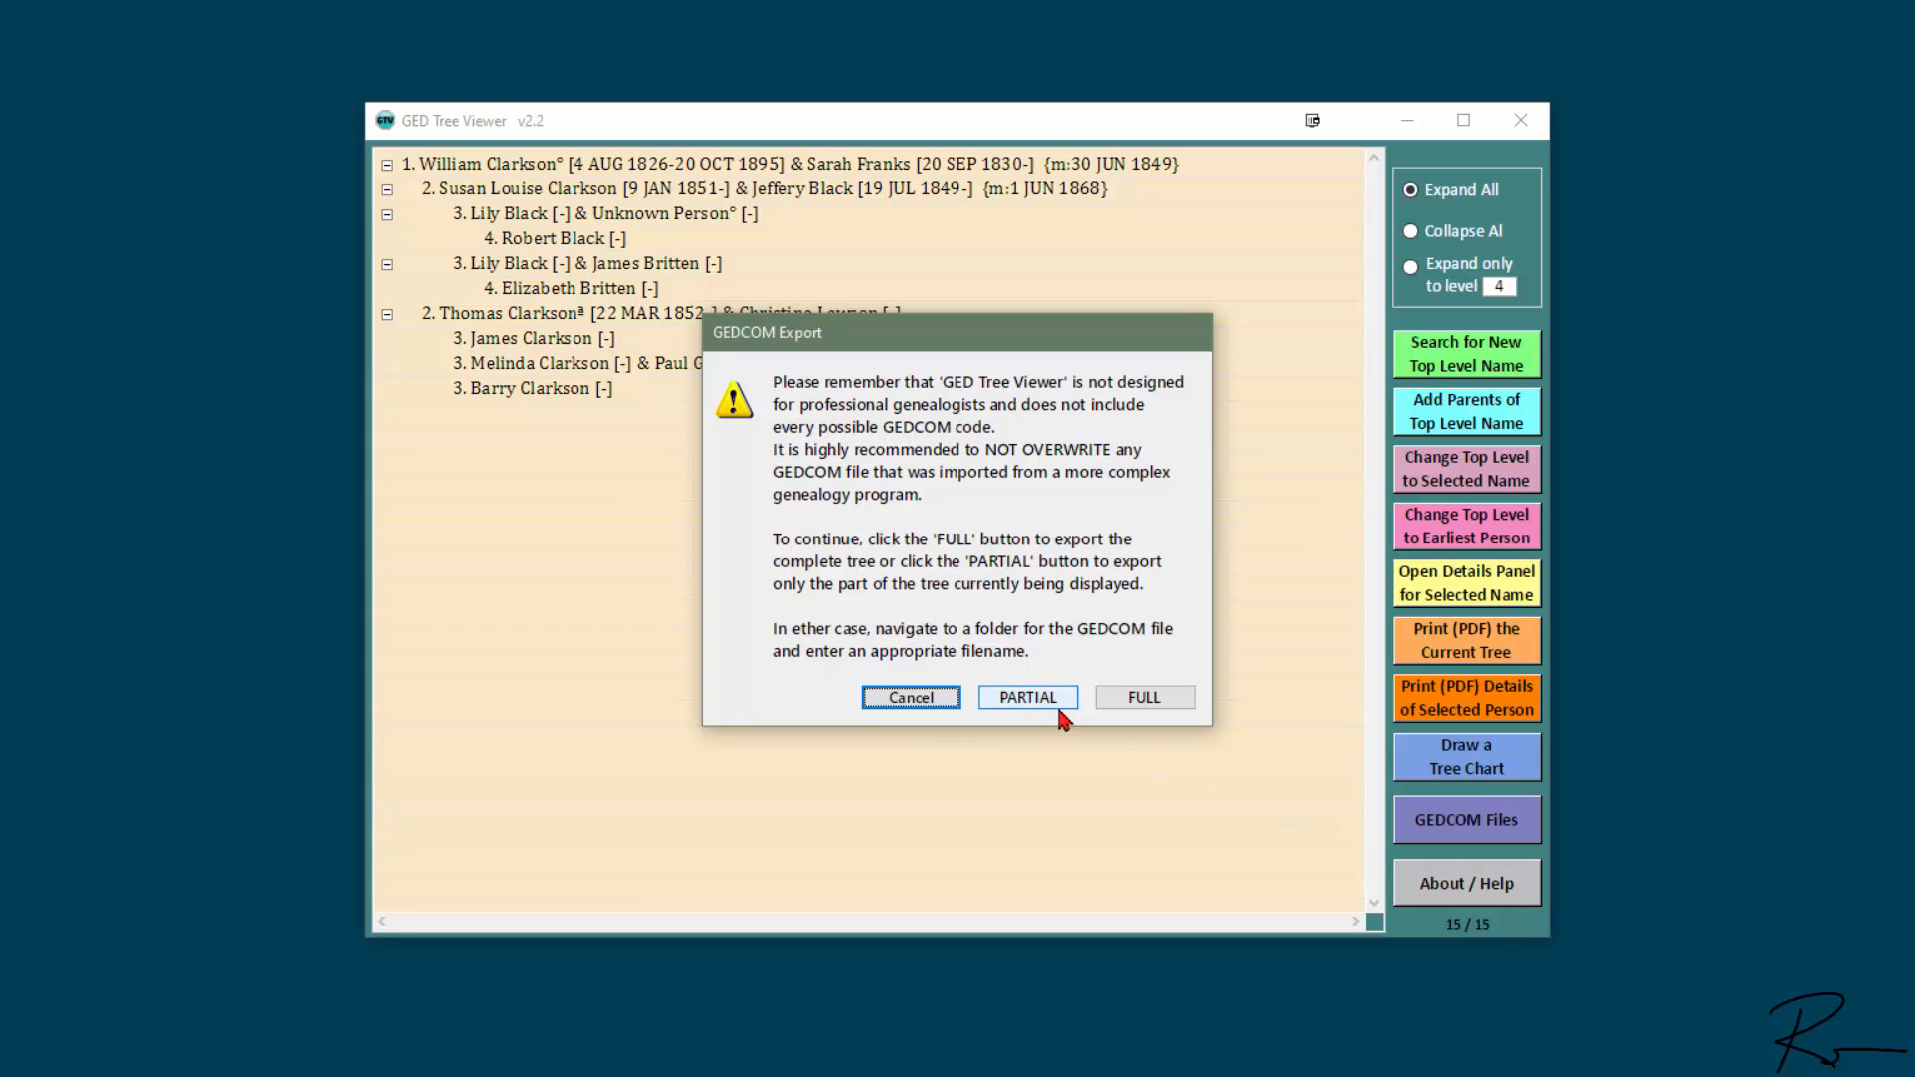
left_click(1118, 698)
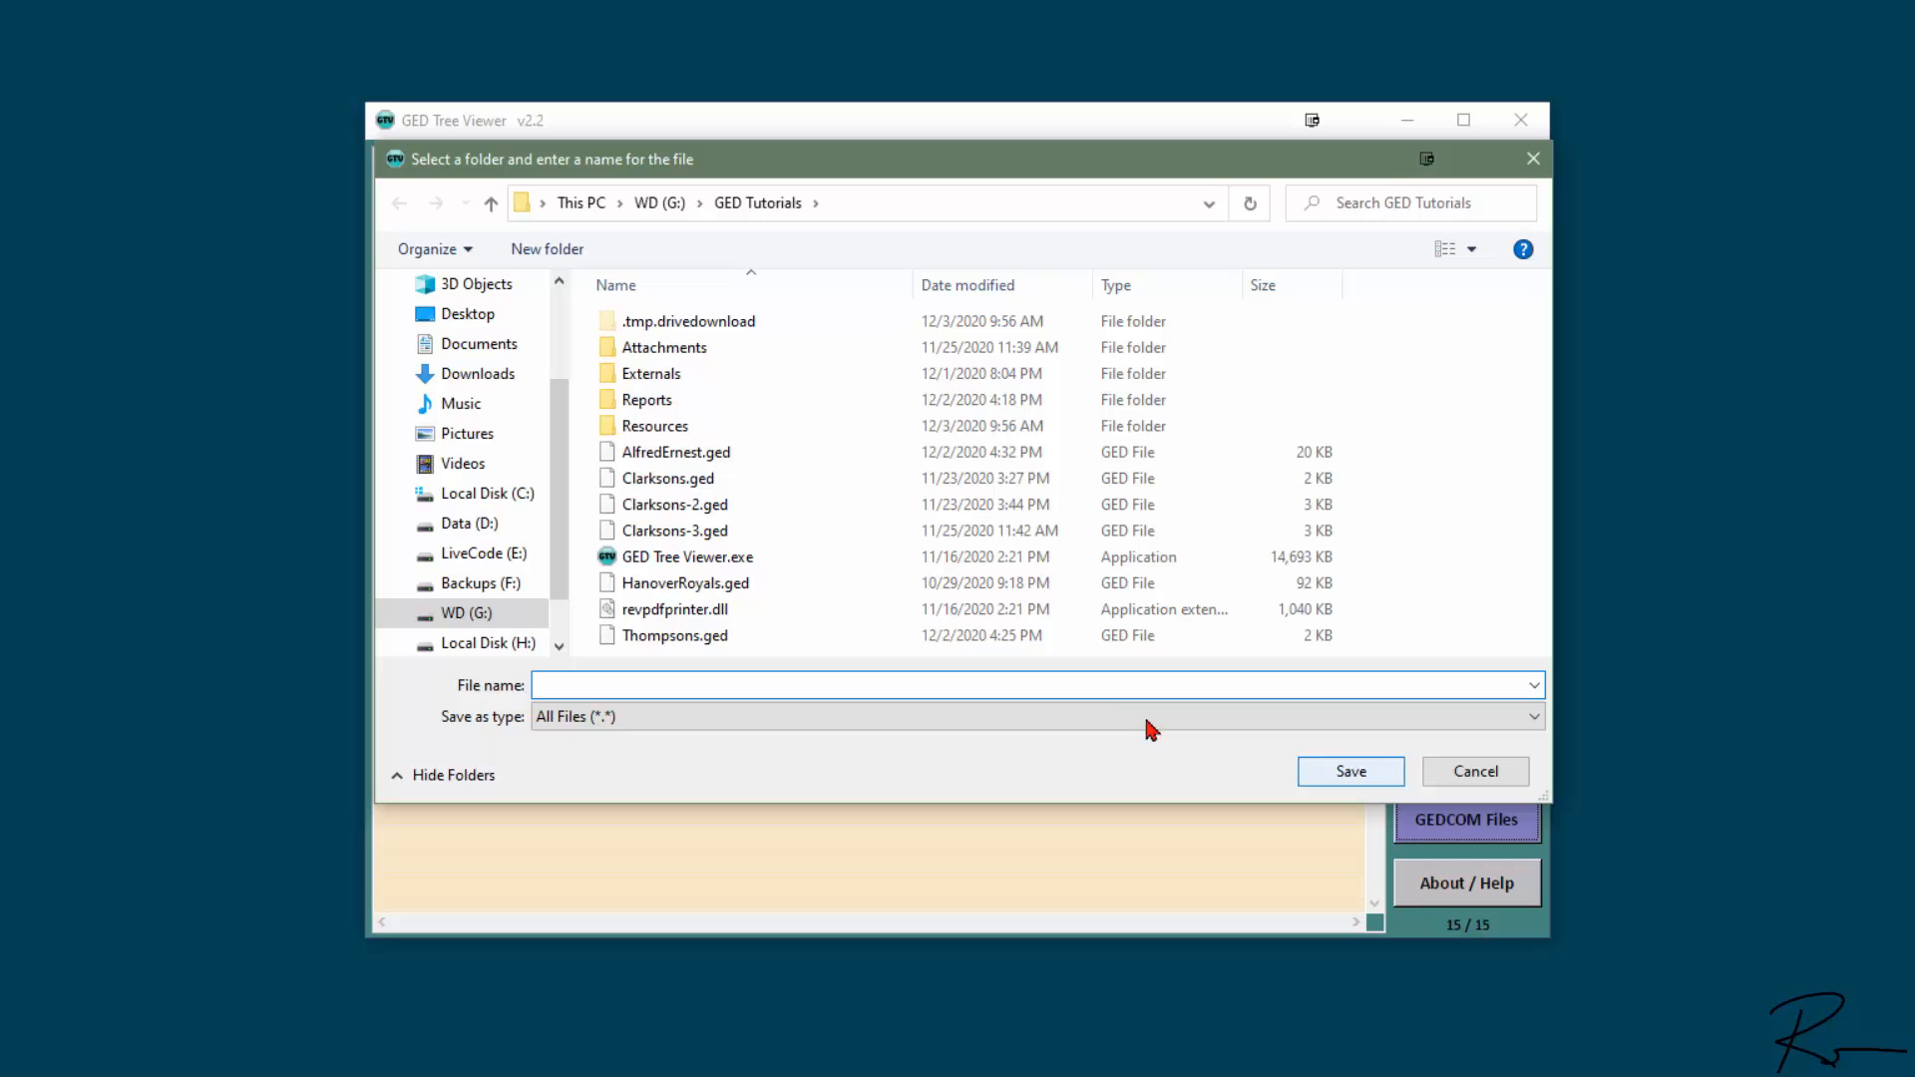
left_click(697, 532)
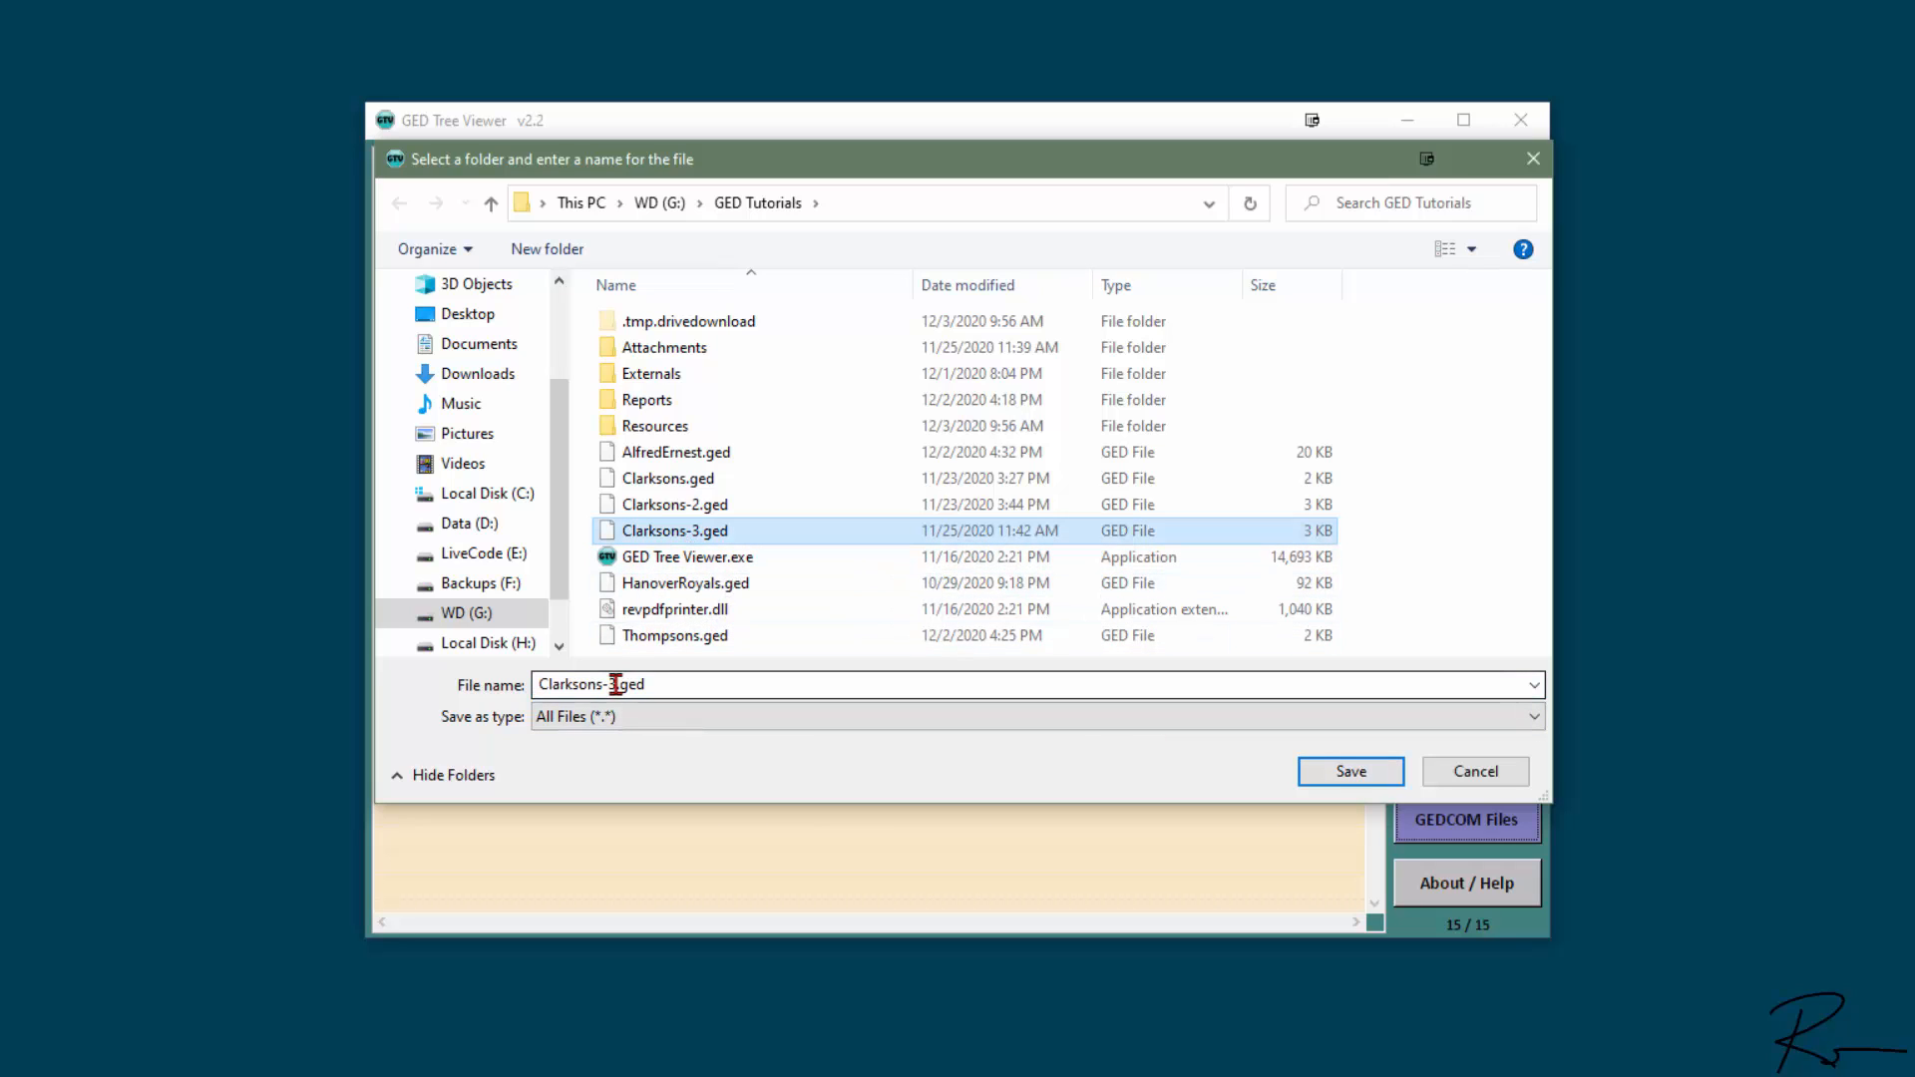
left_click(615, 684)
left_click(615, 685)
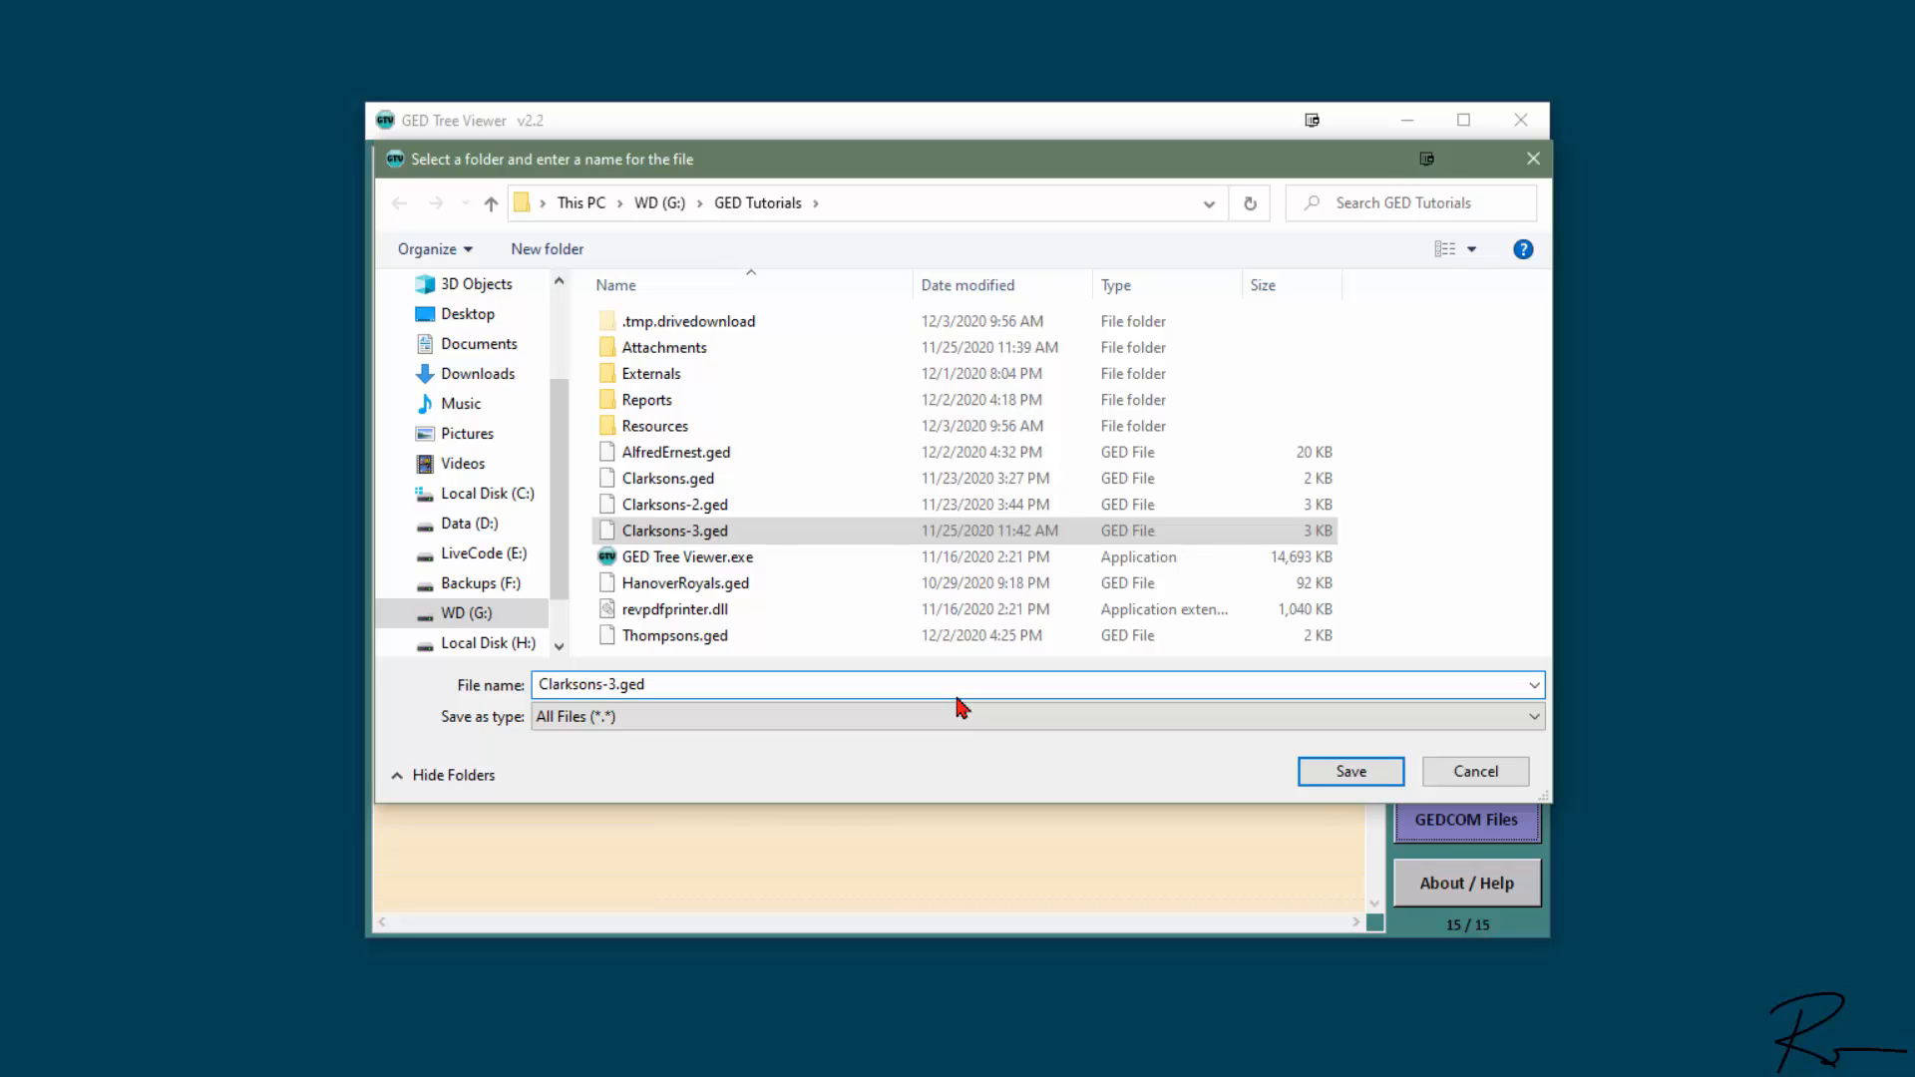
key("BackSpace")
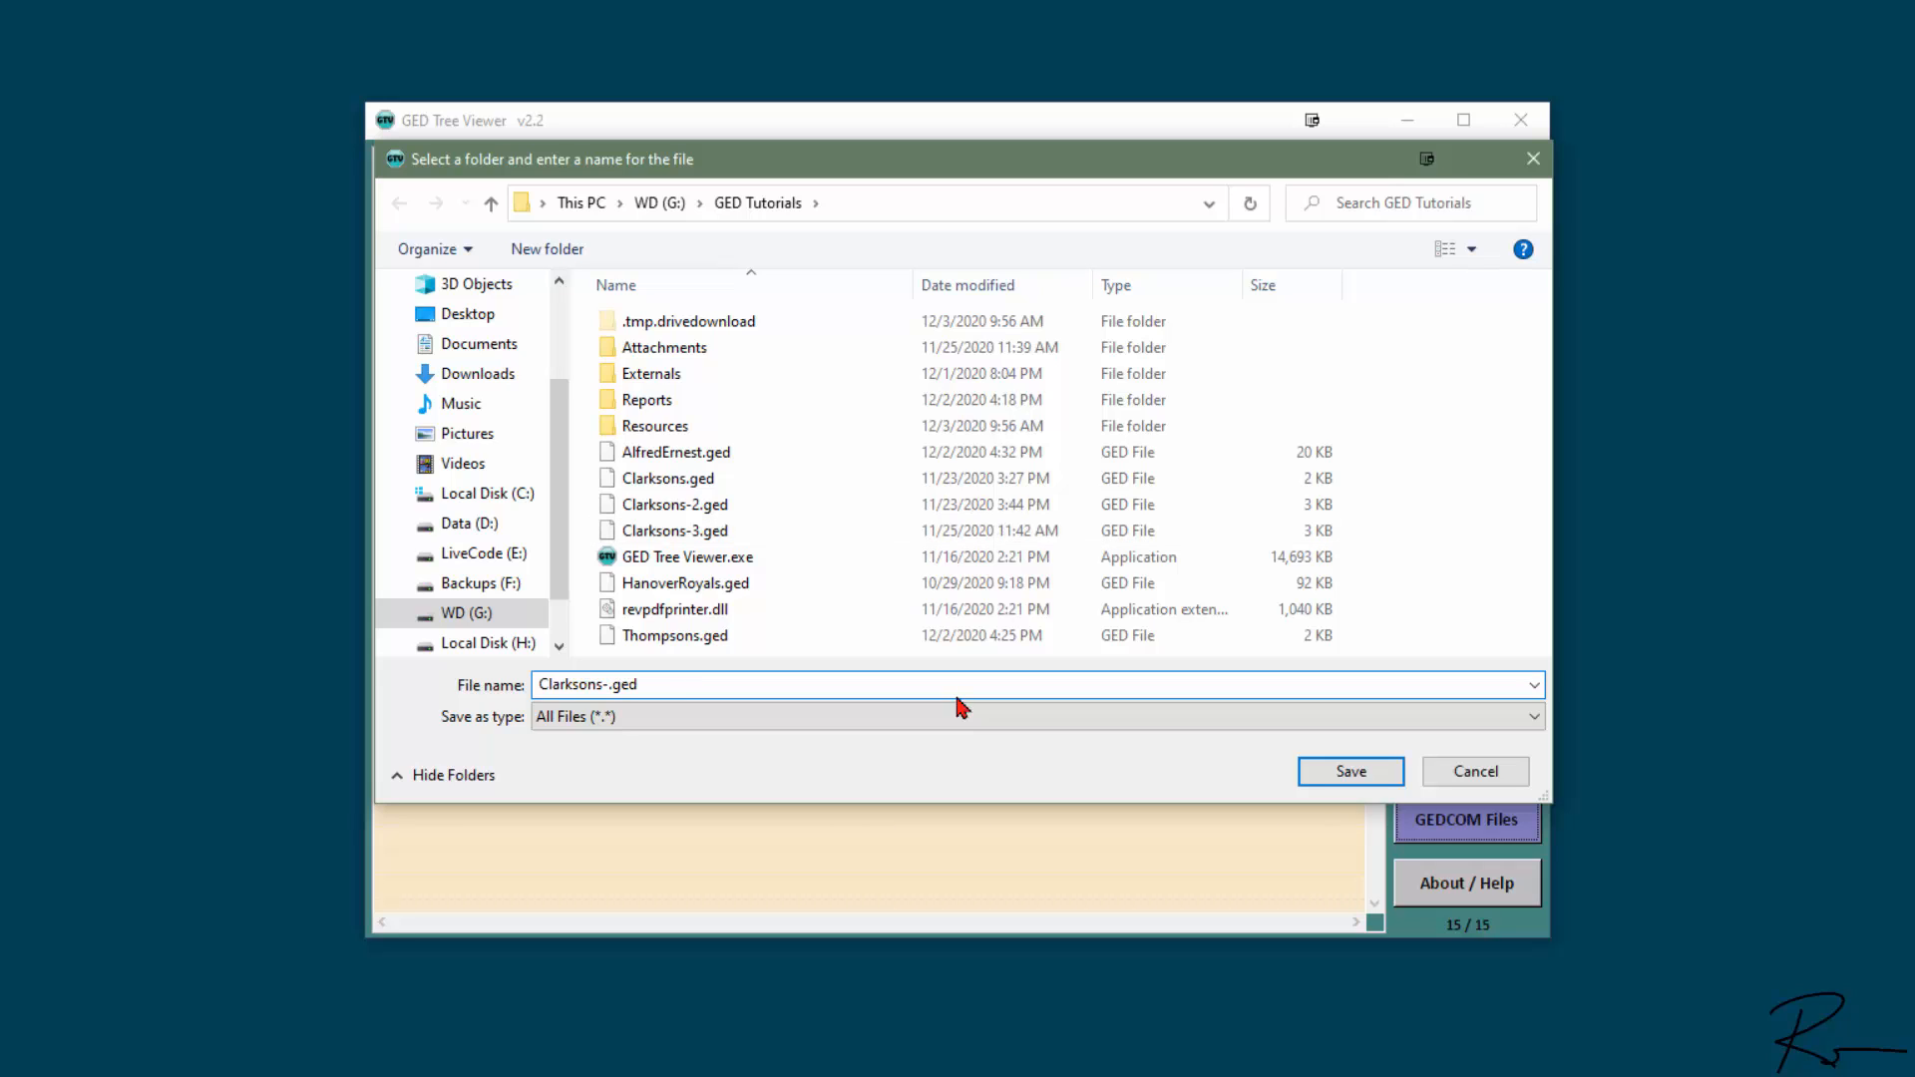
type("without Robert")
left_click(1356, 780)
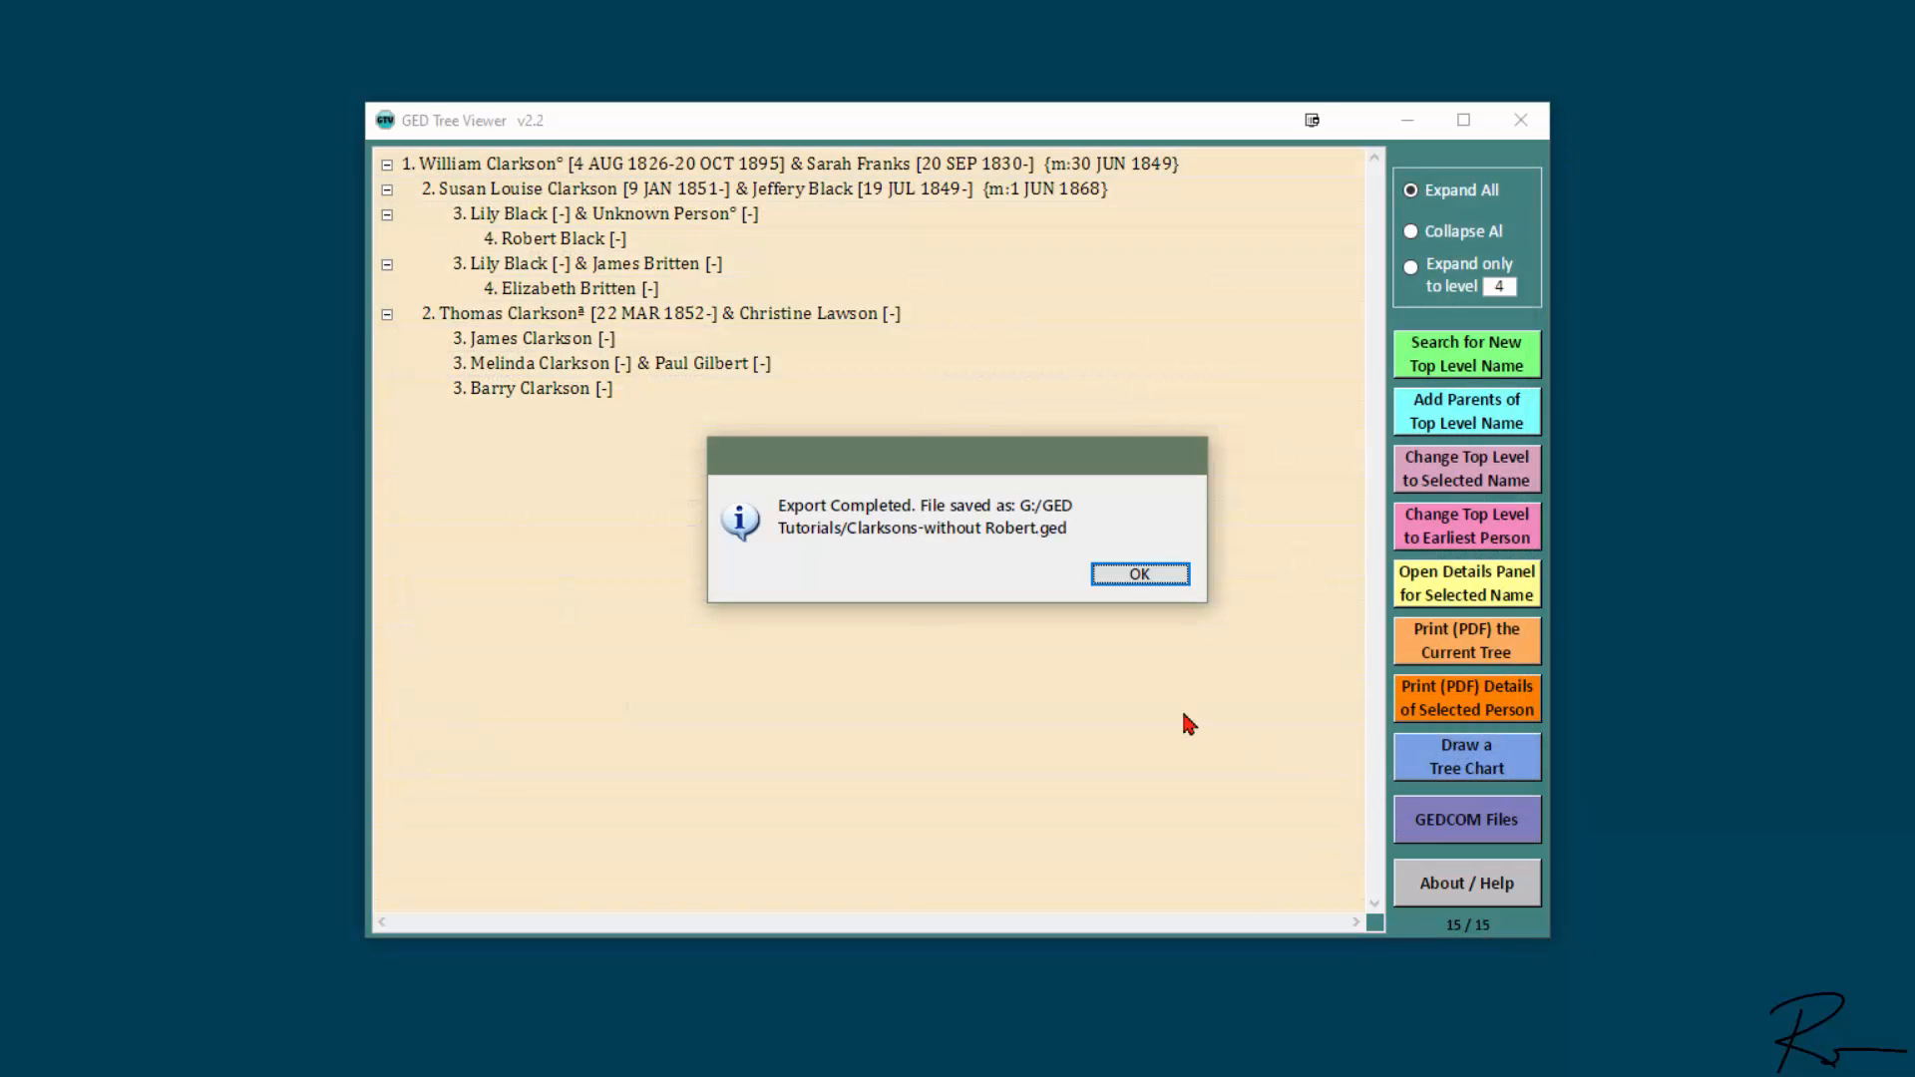
left_click(1147, 576)
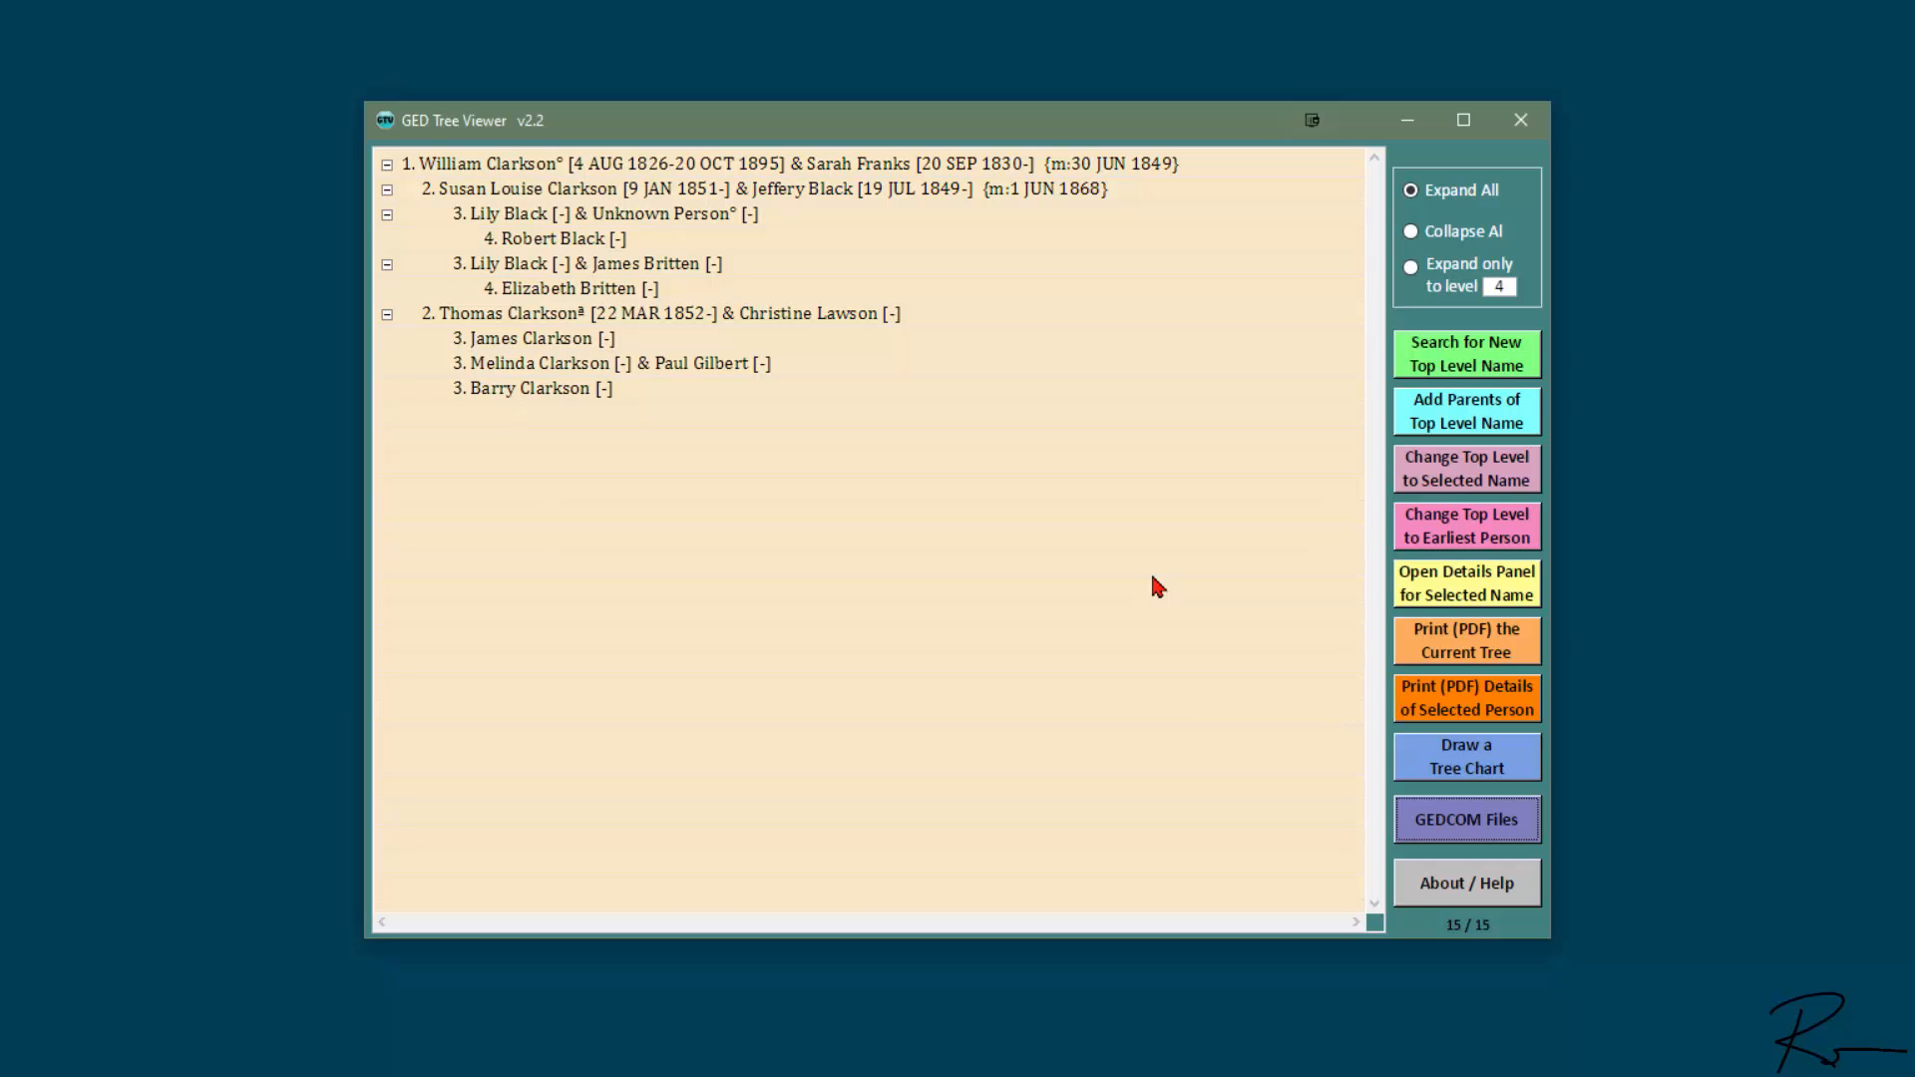
- Start merging two trees and choose "Clarksons-without Robert.ged" as the first GEDCOM file
left_click(1526, 823)
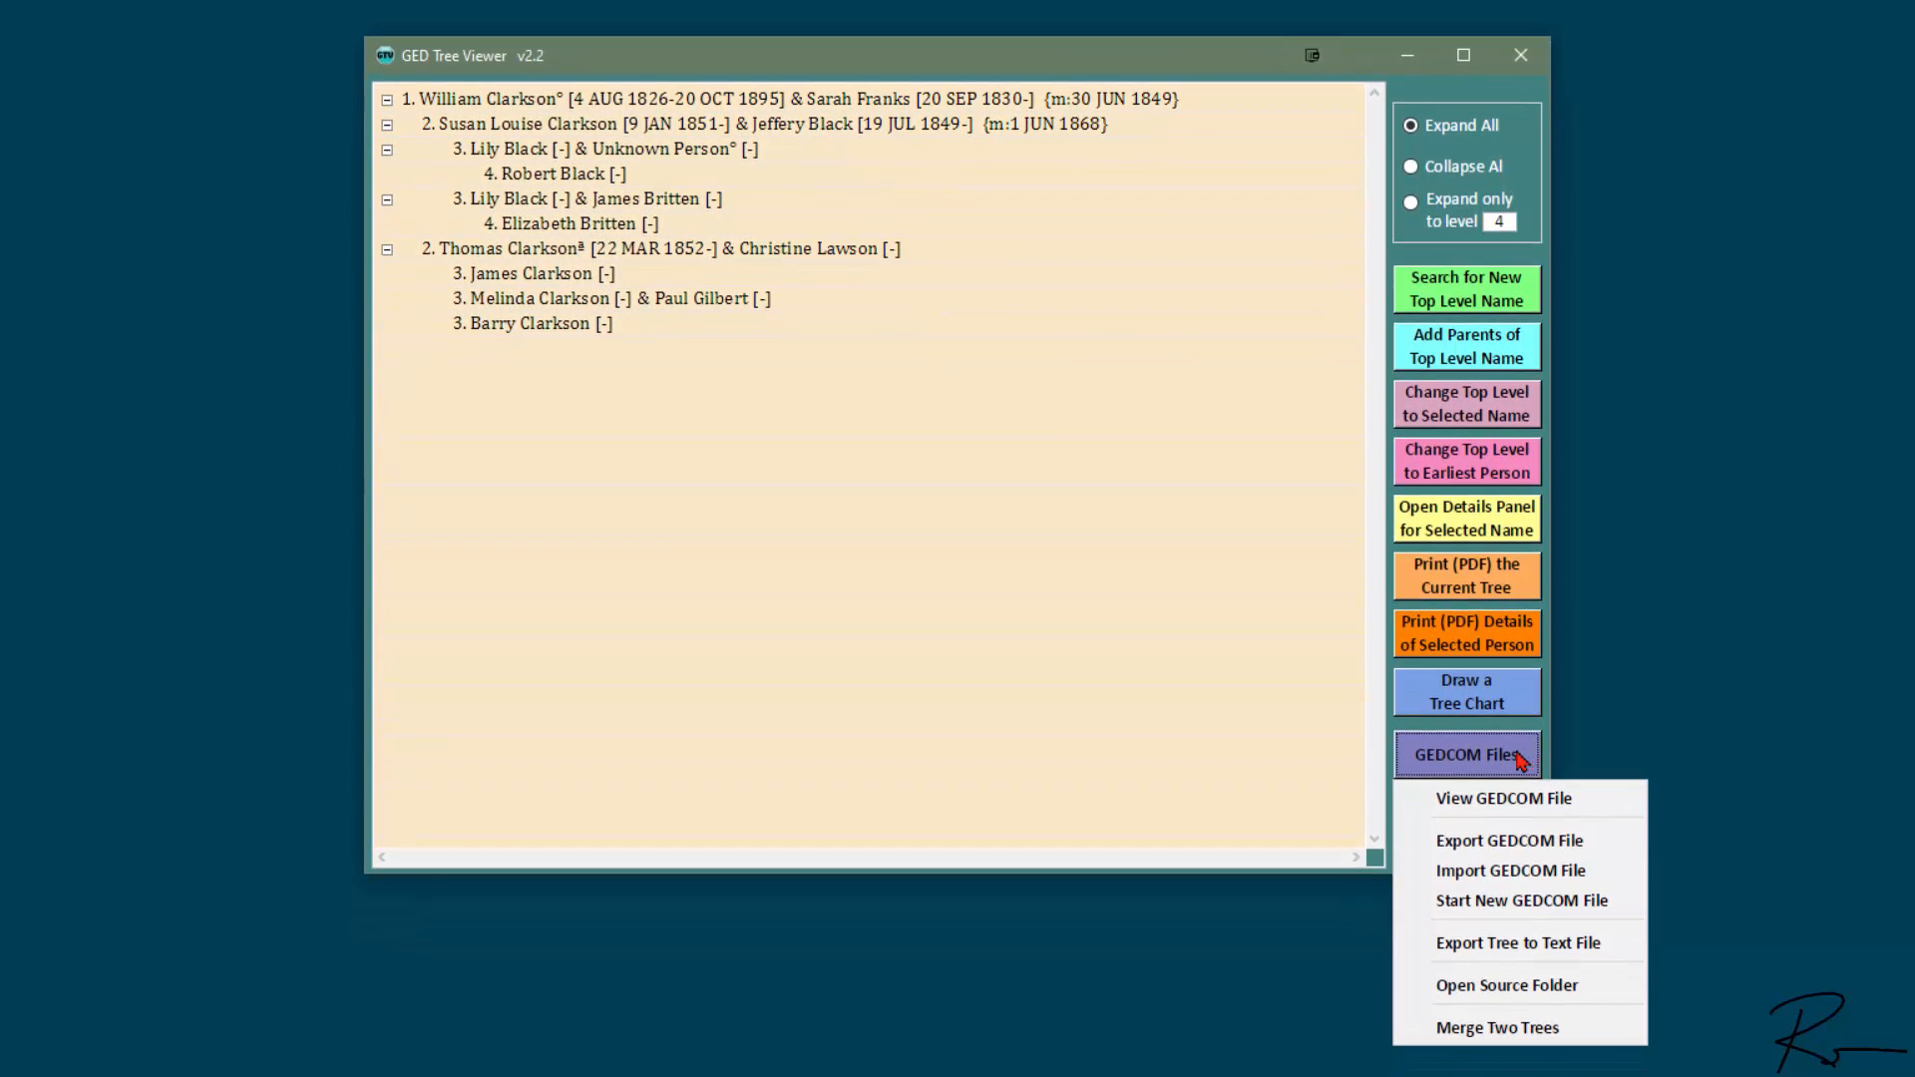
left_click(1608, 1037)
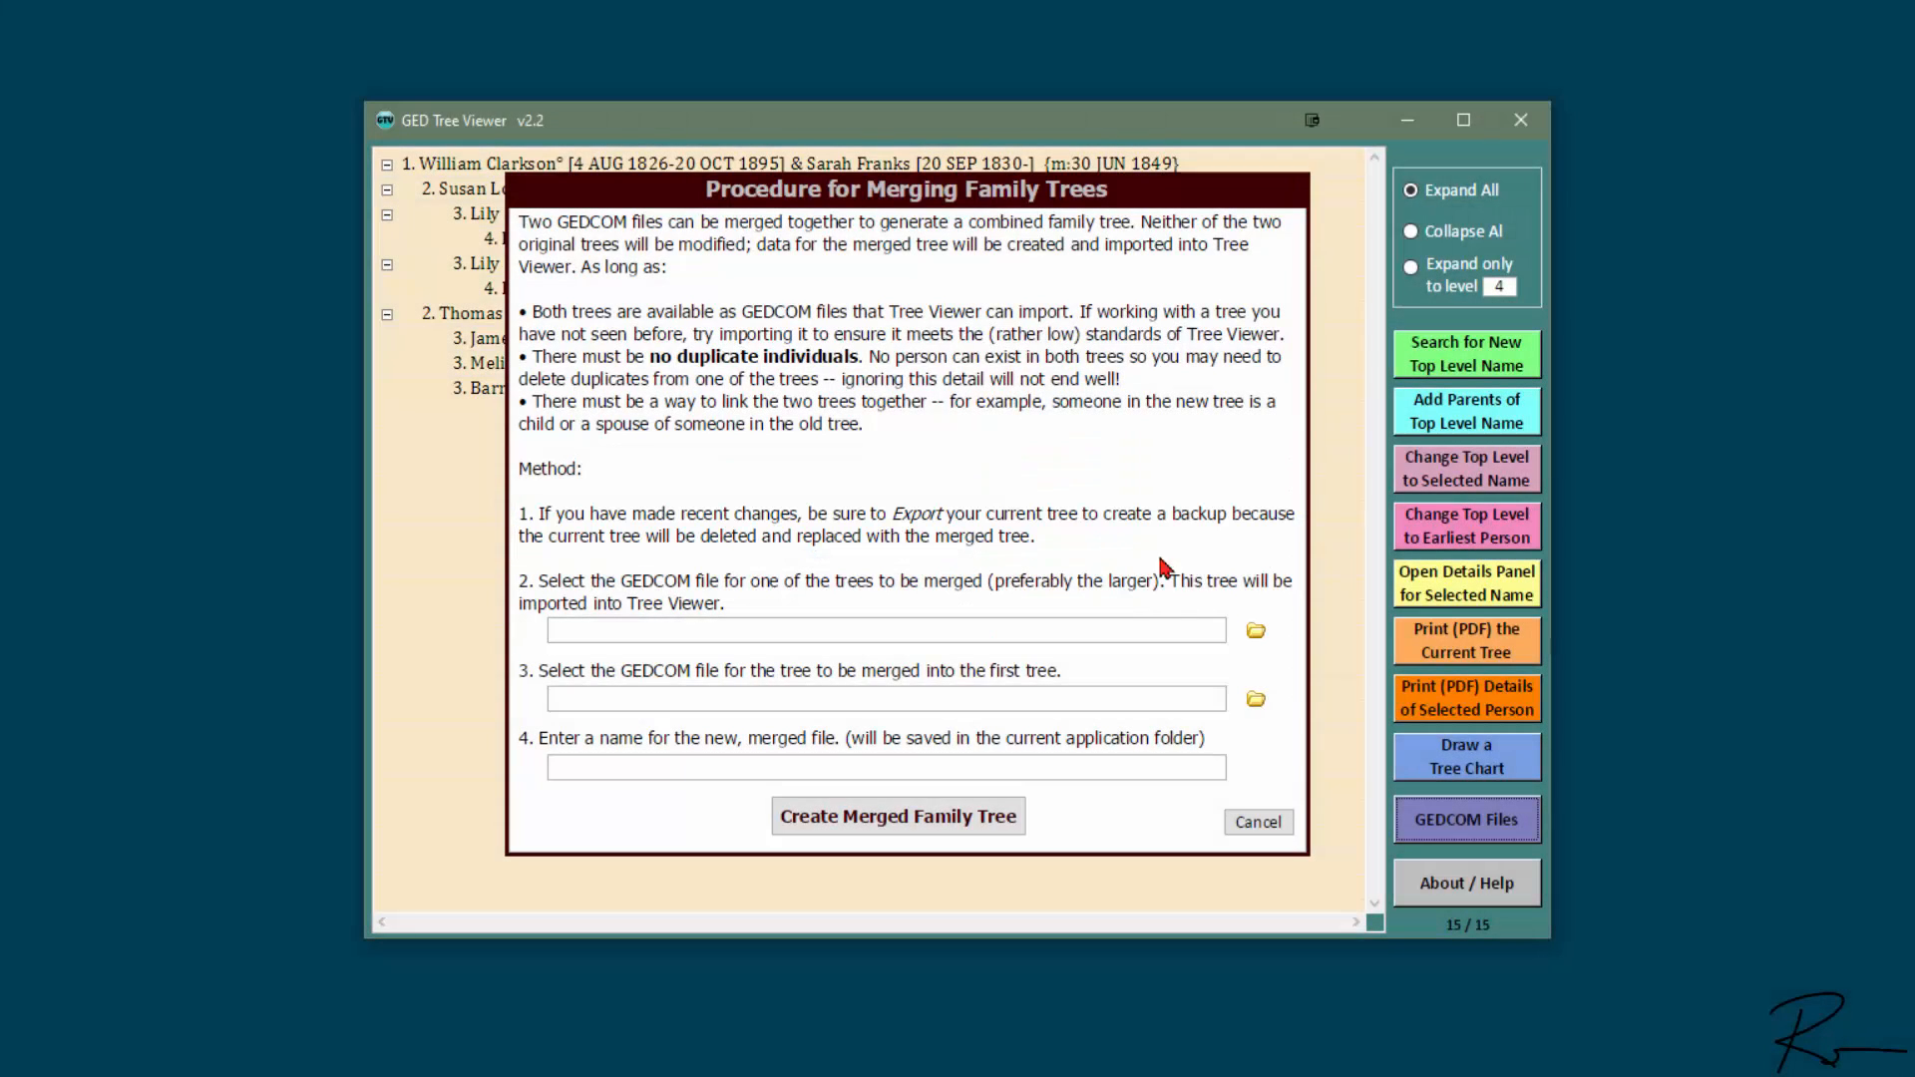
left_click(1257, 635)
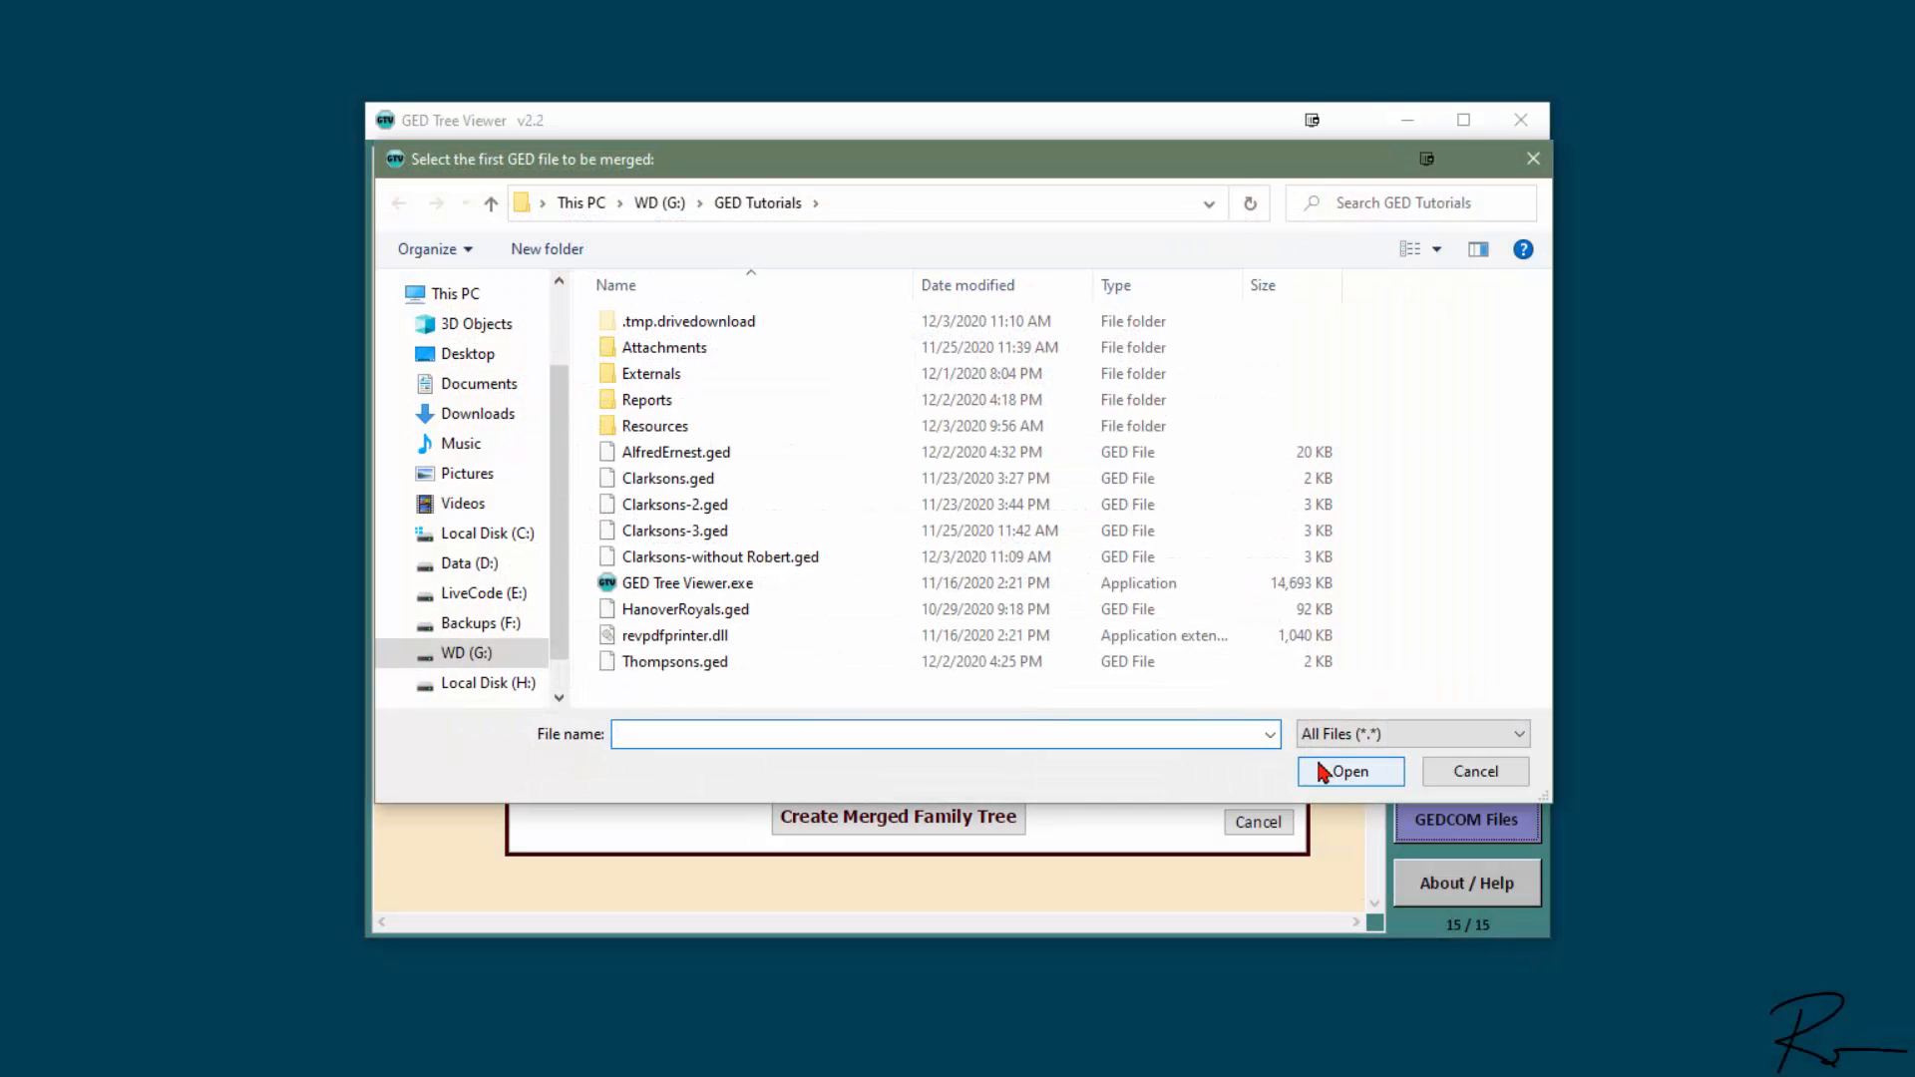
left_click(804, 557)
left_click(1356, 773)
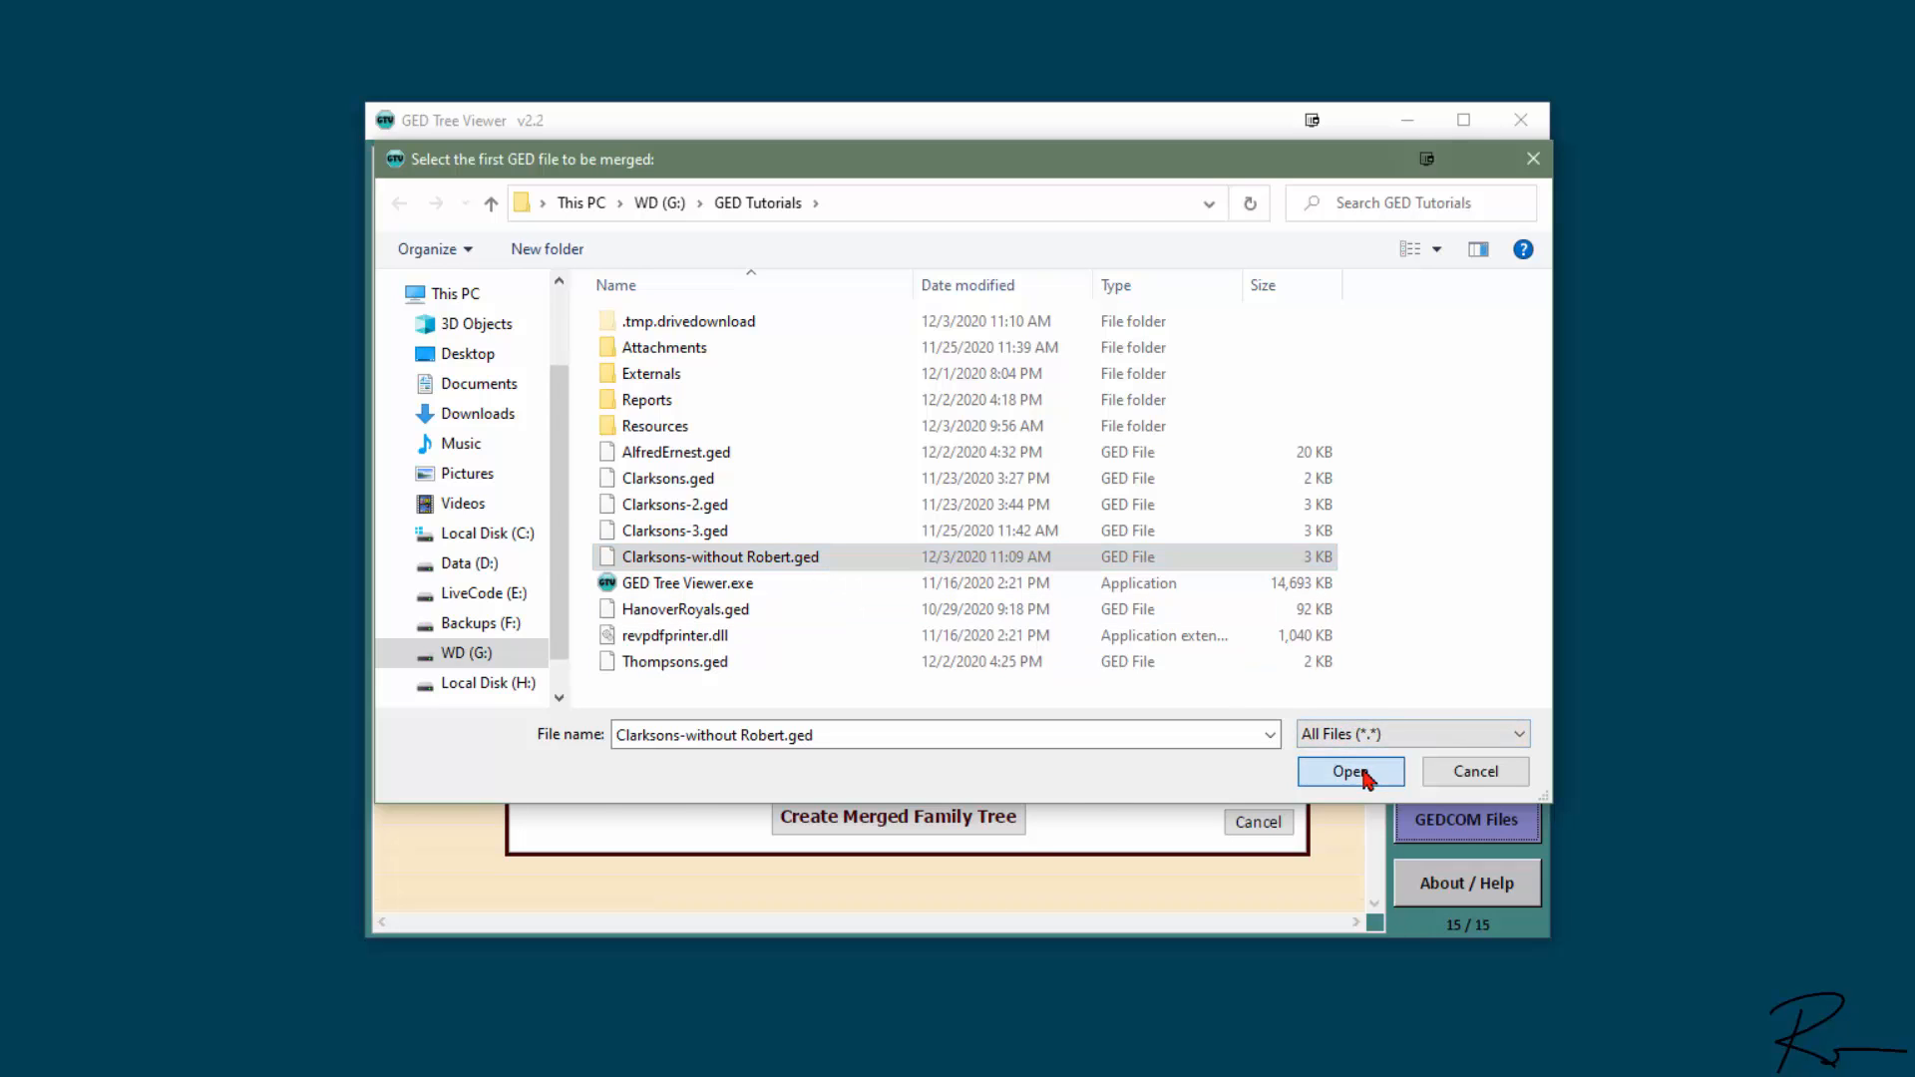
- Choose Thompsons.ged as the GEDCOM file to merge into the first tree
left_click(1256, 699)
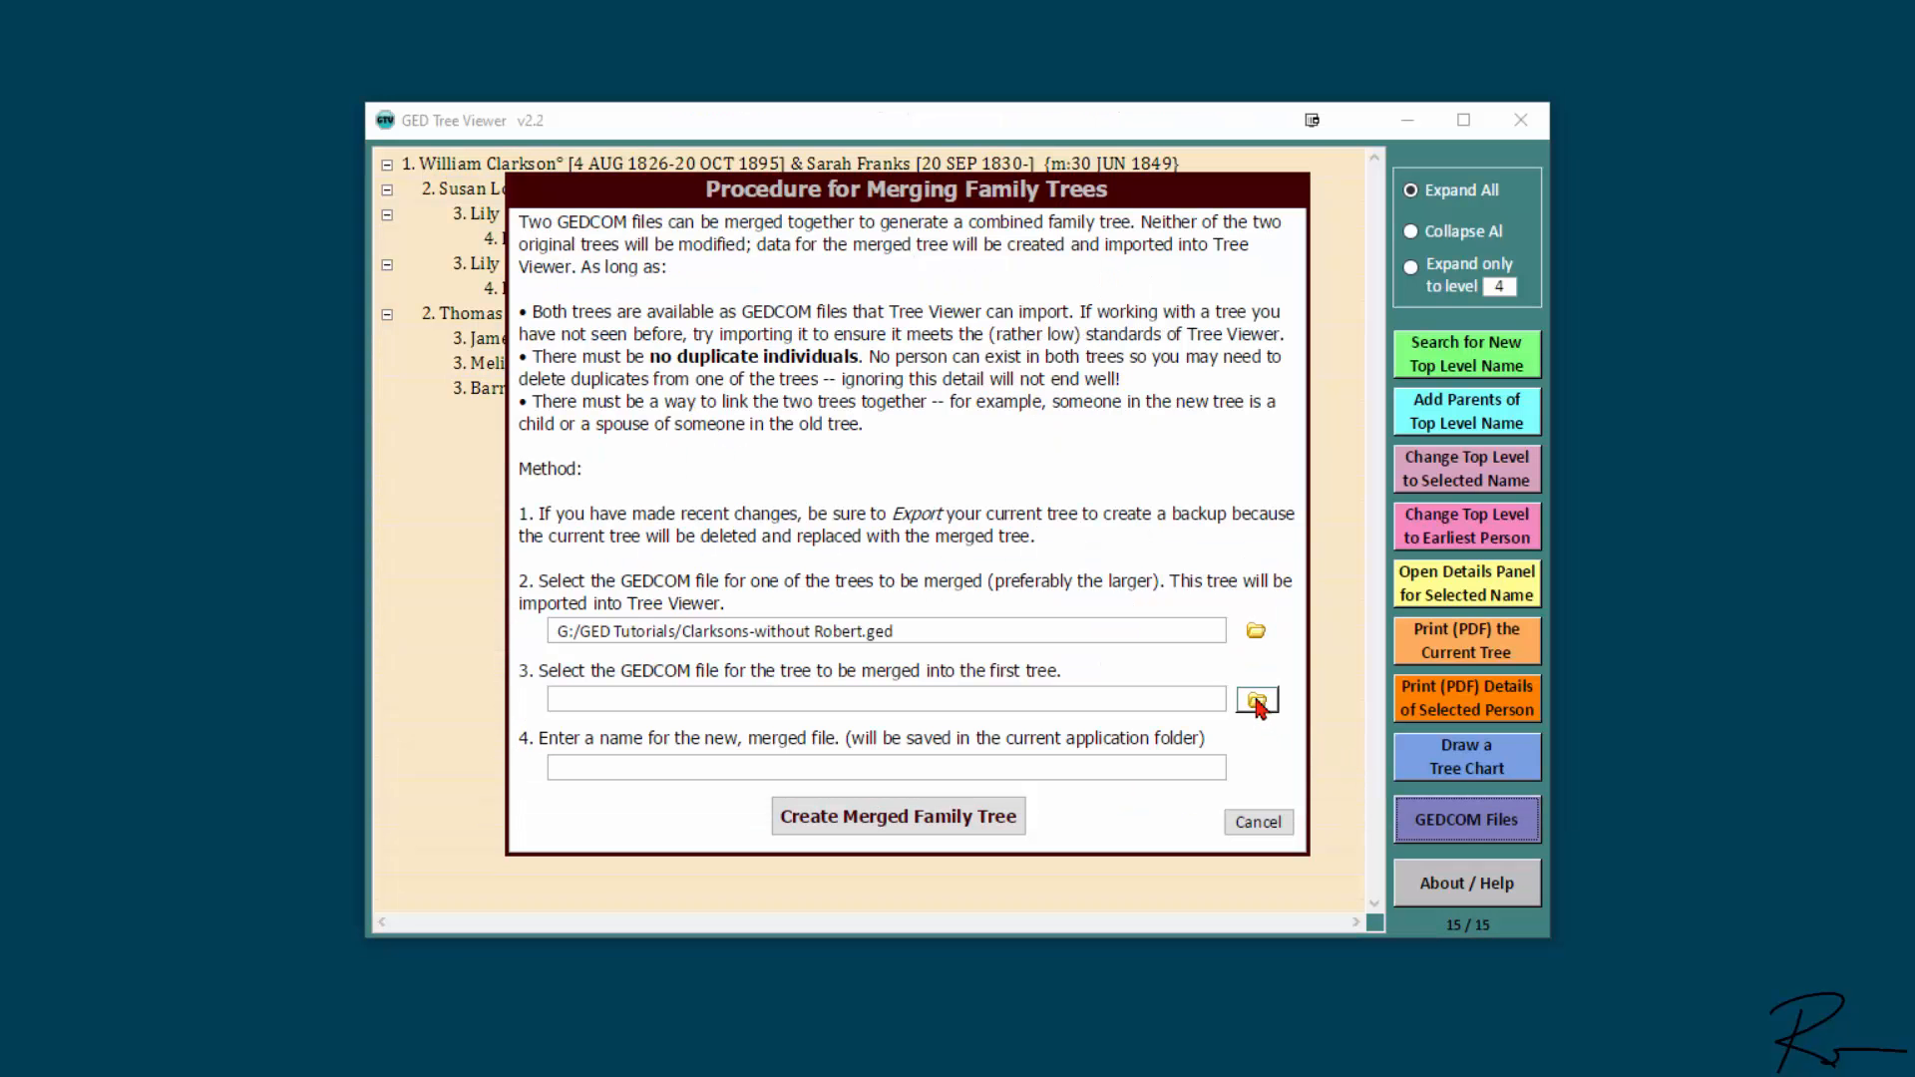
left_click(698, 663)
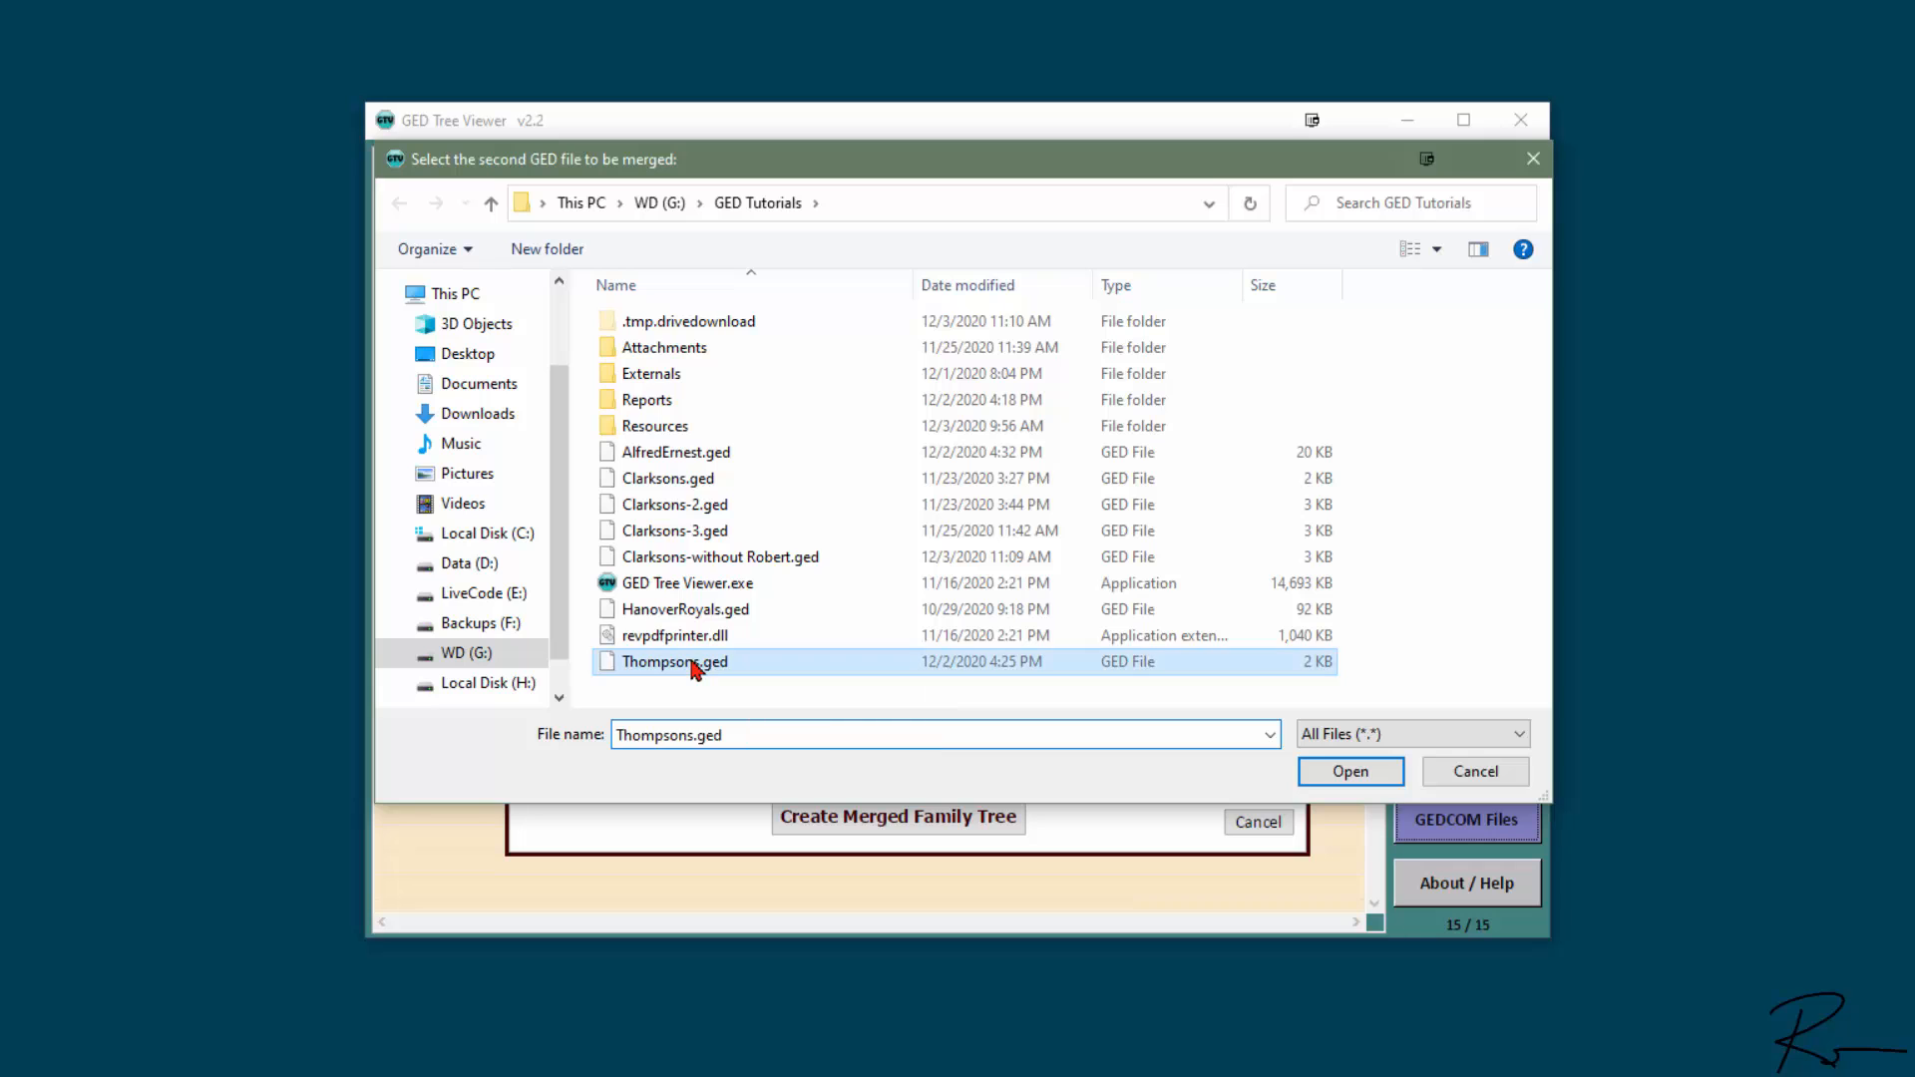
left_click(1349, 774)
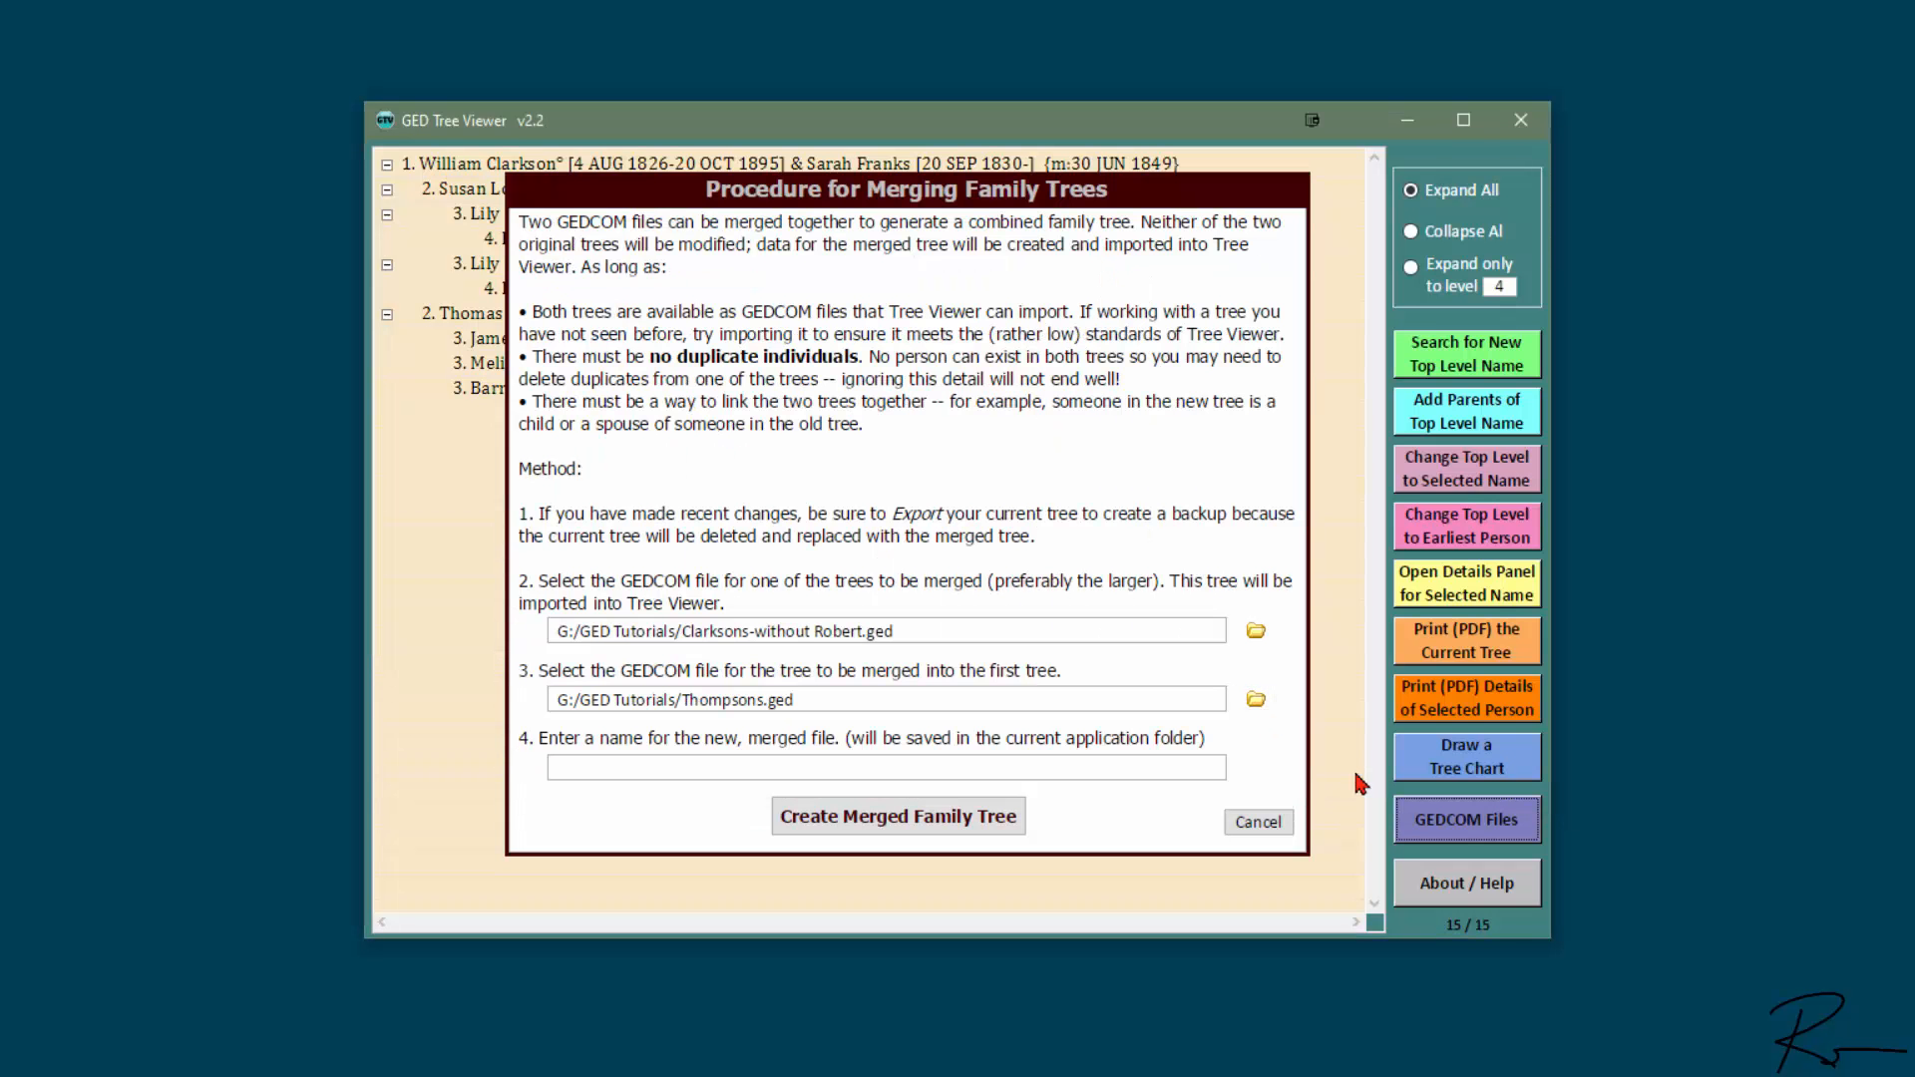
- Name the merged file Clarksons-4 and create the merged family tree
left_click(711, 769)
type("Clarksons-4")
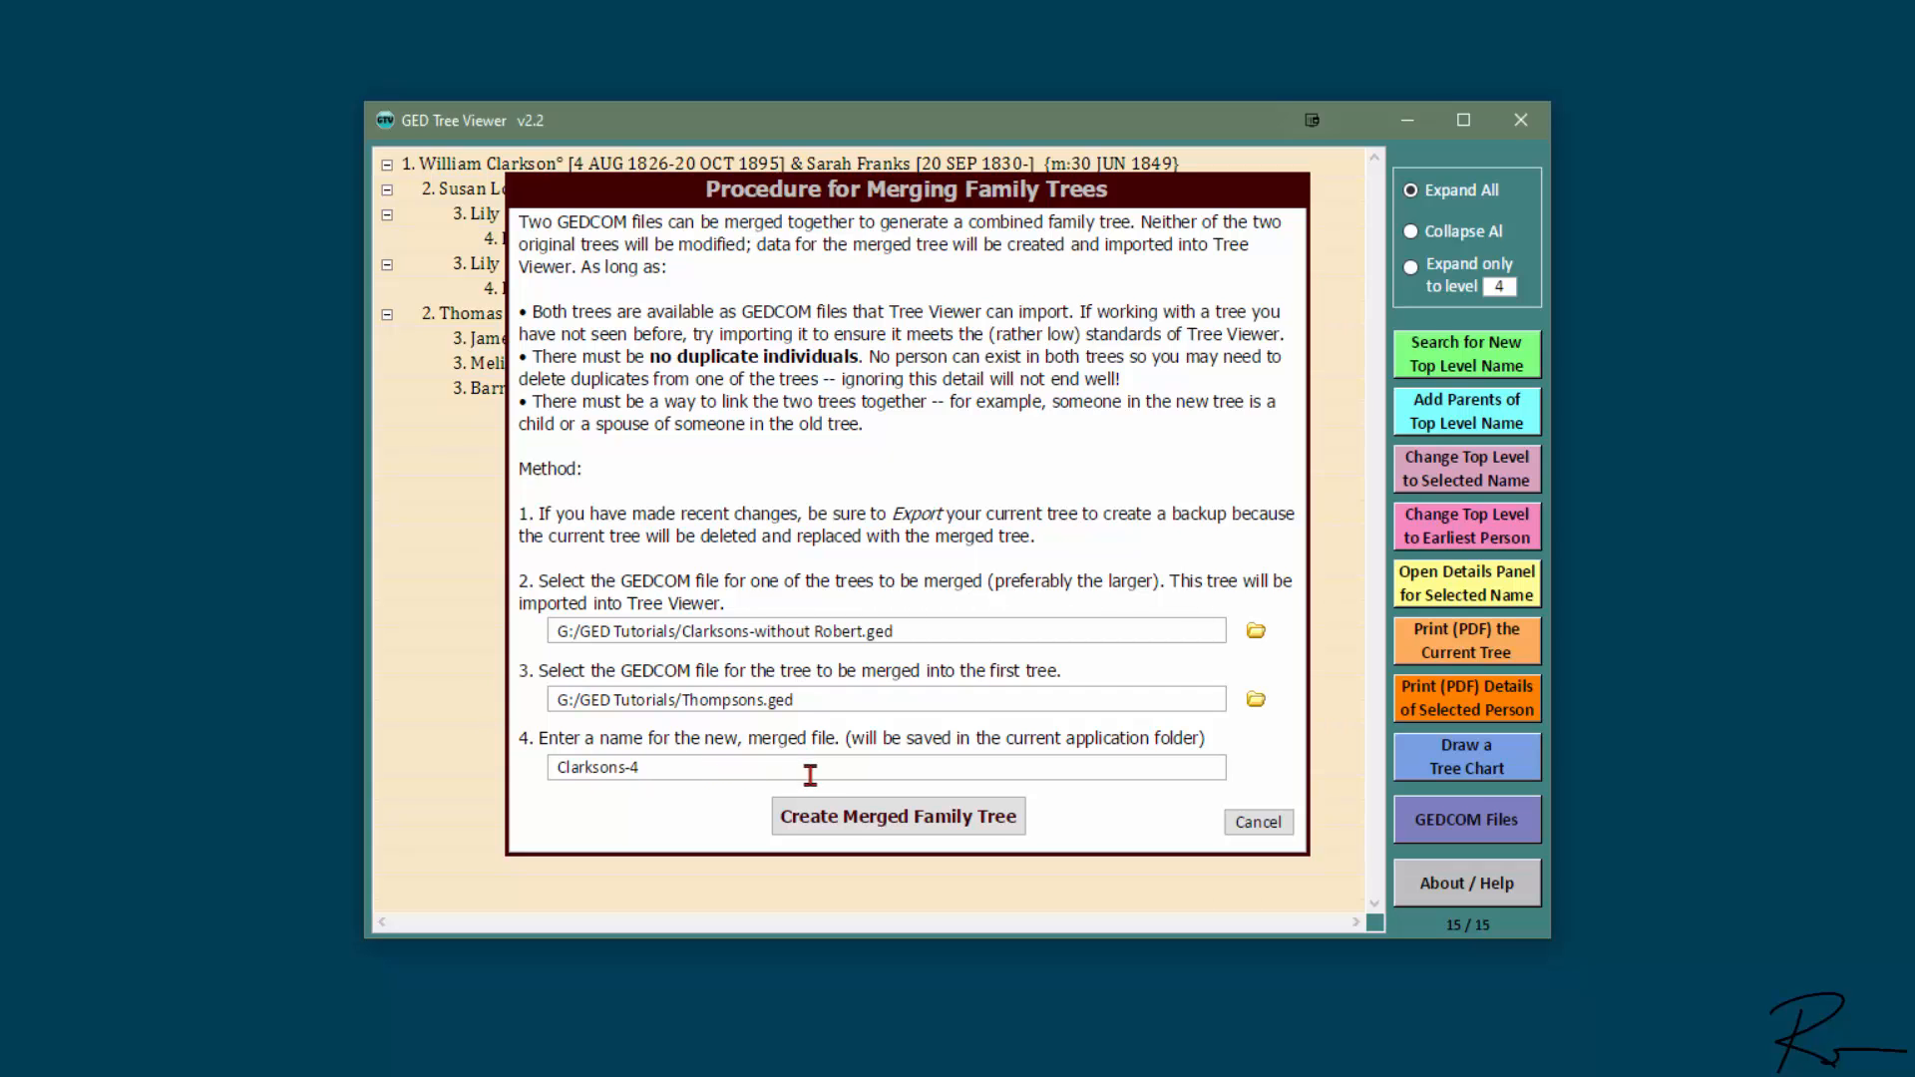
left_click(868, 821)
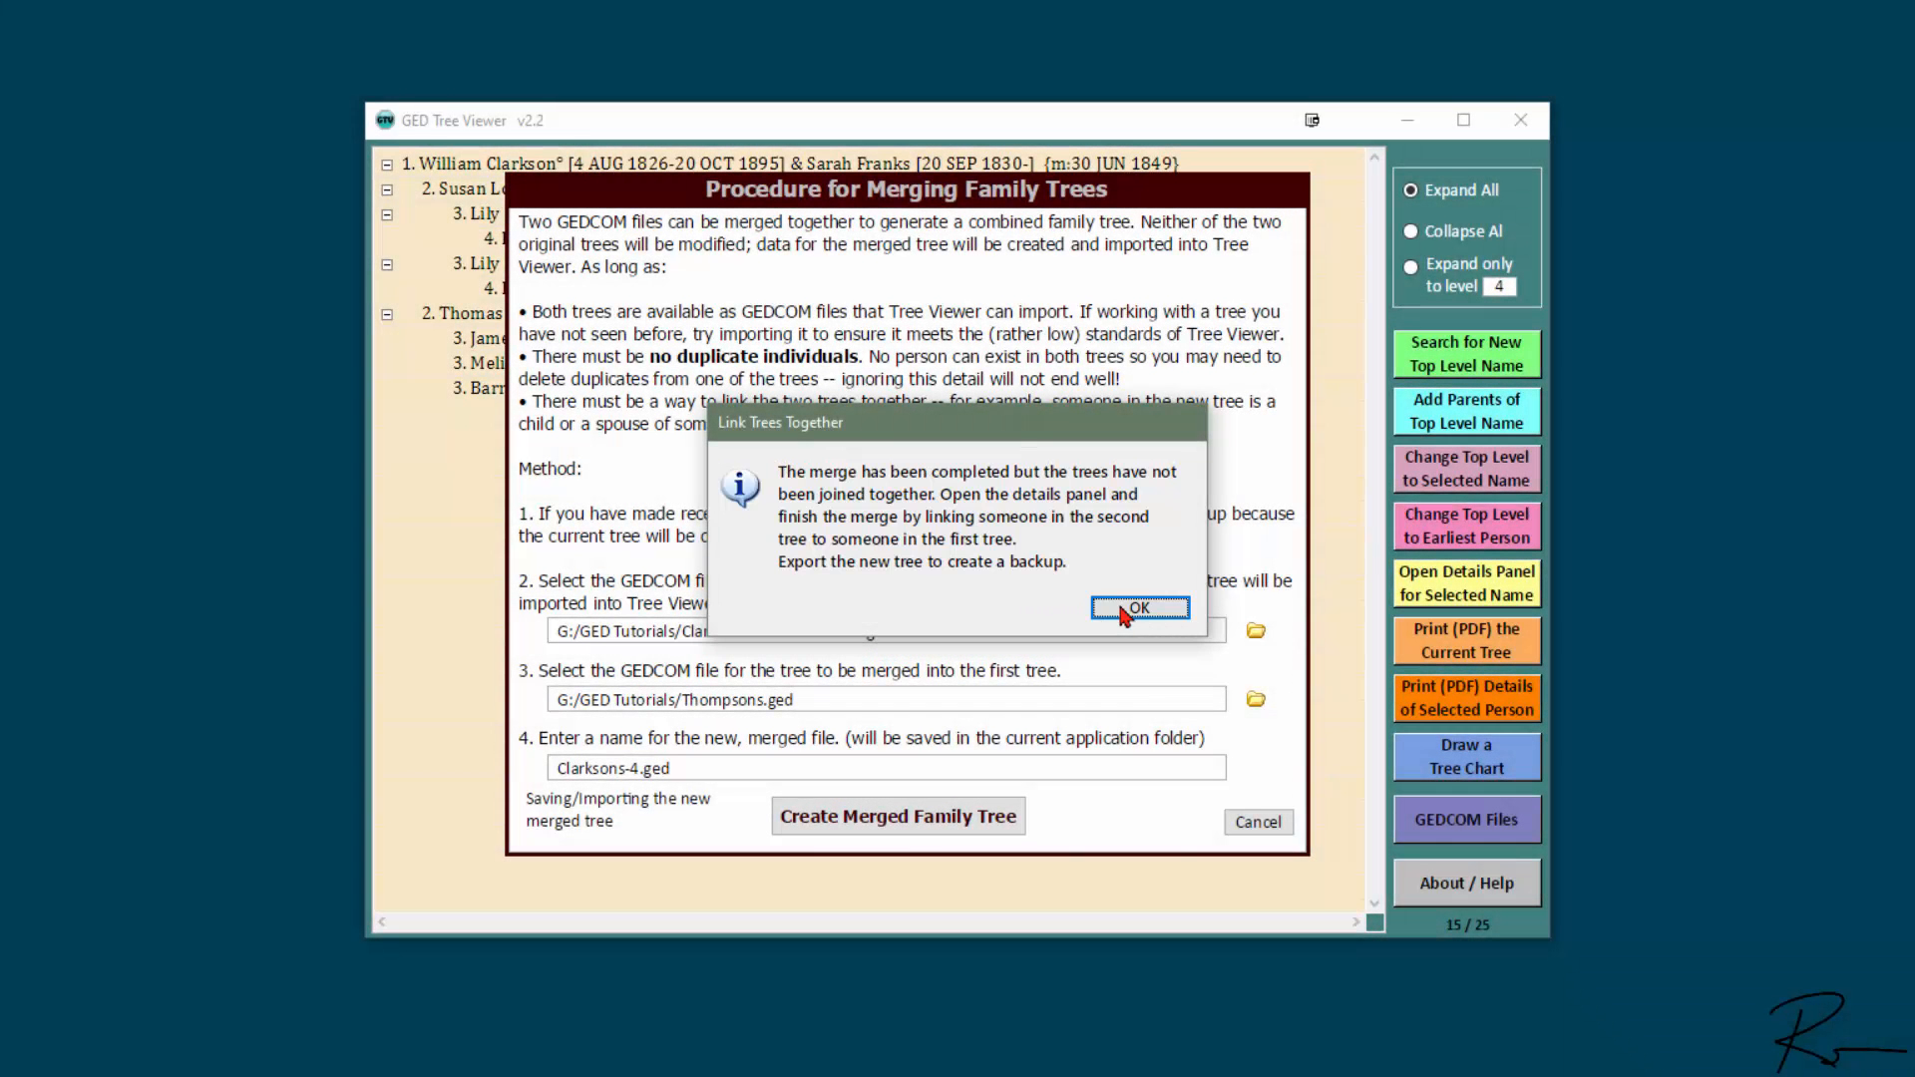
left_click(1125, 611)
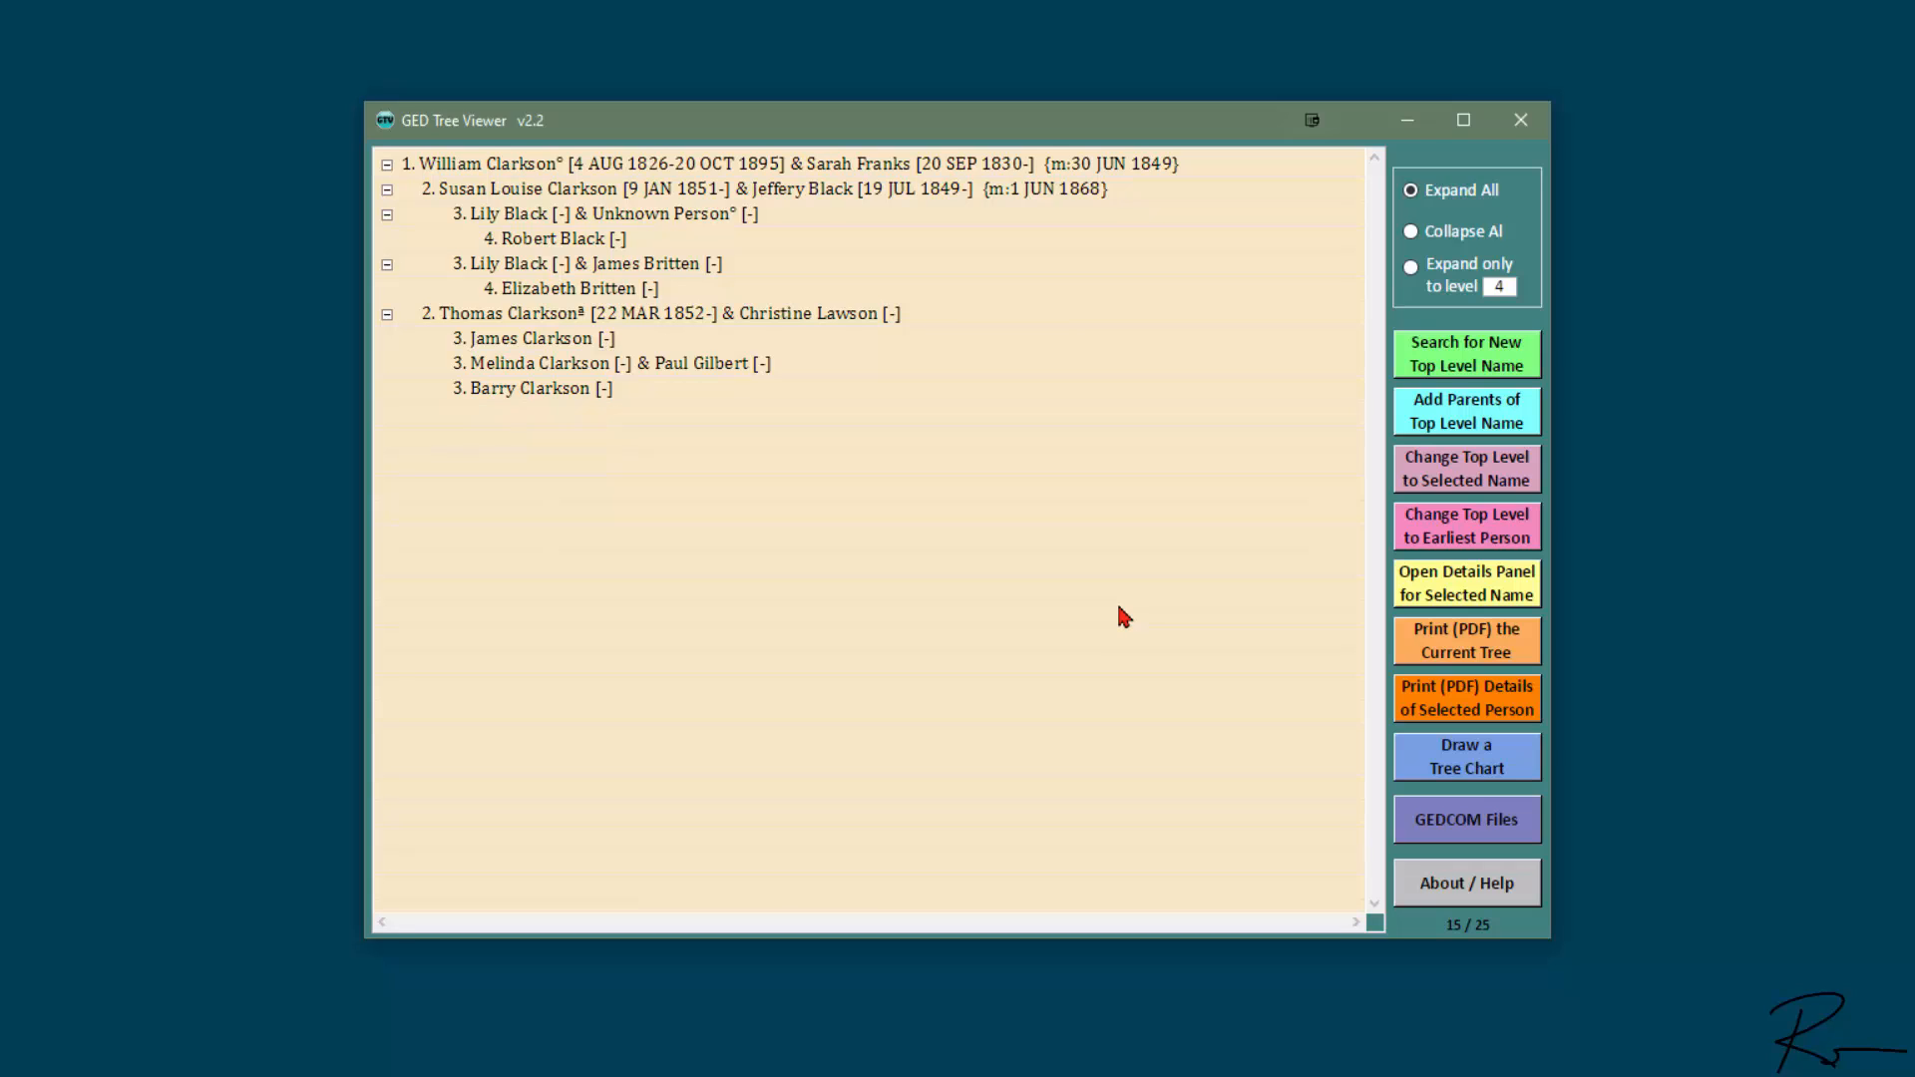
- Look up the Gilbert born in 1900 in the person search and display his record in the details panel
left_click(1493, 595)
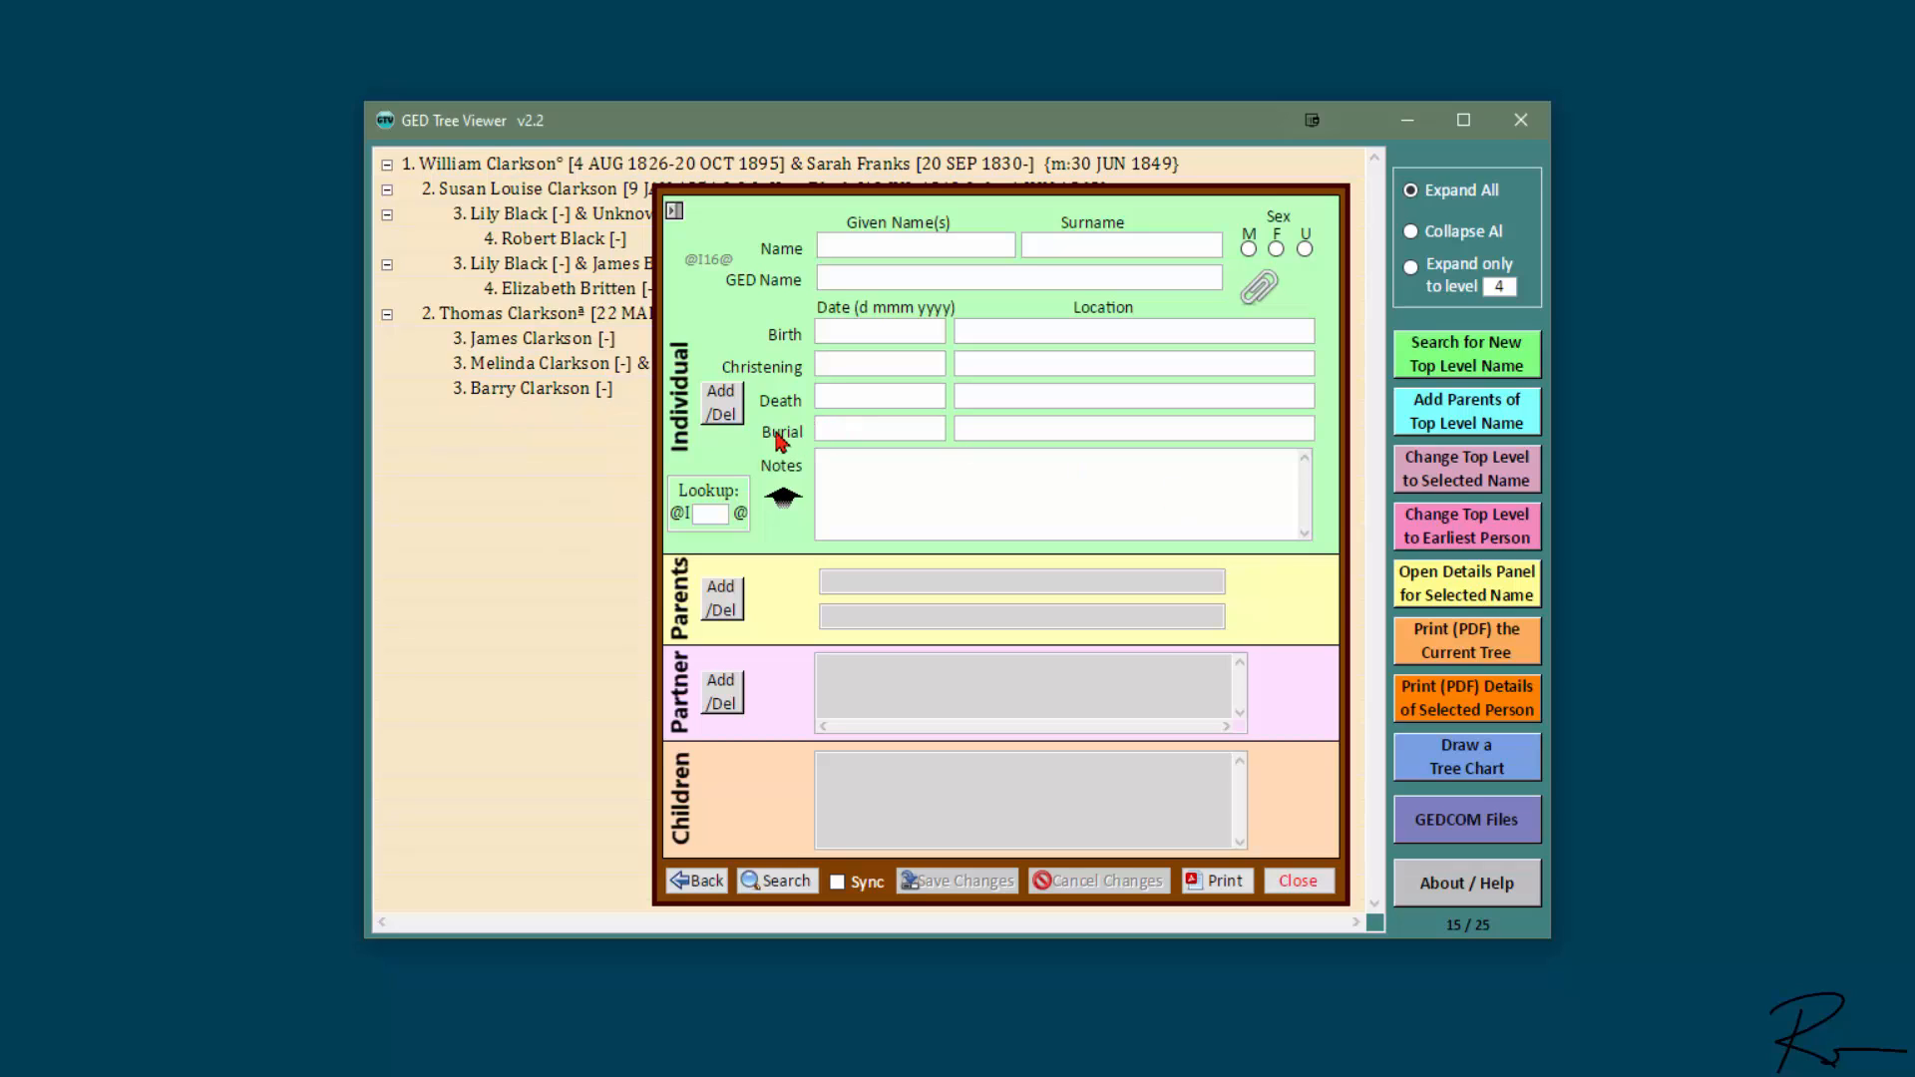
left_click(788, 882)
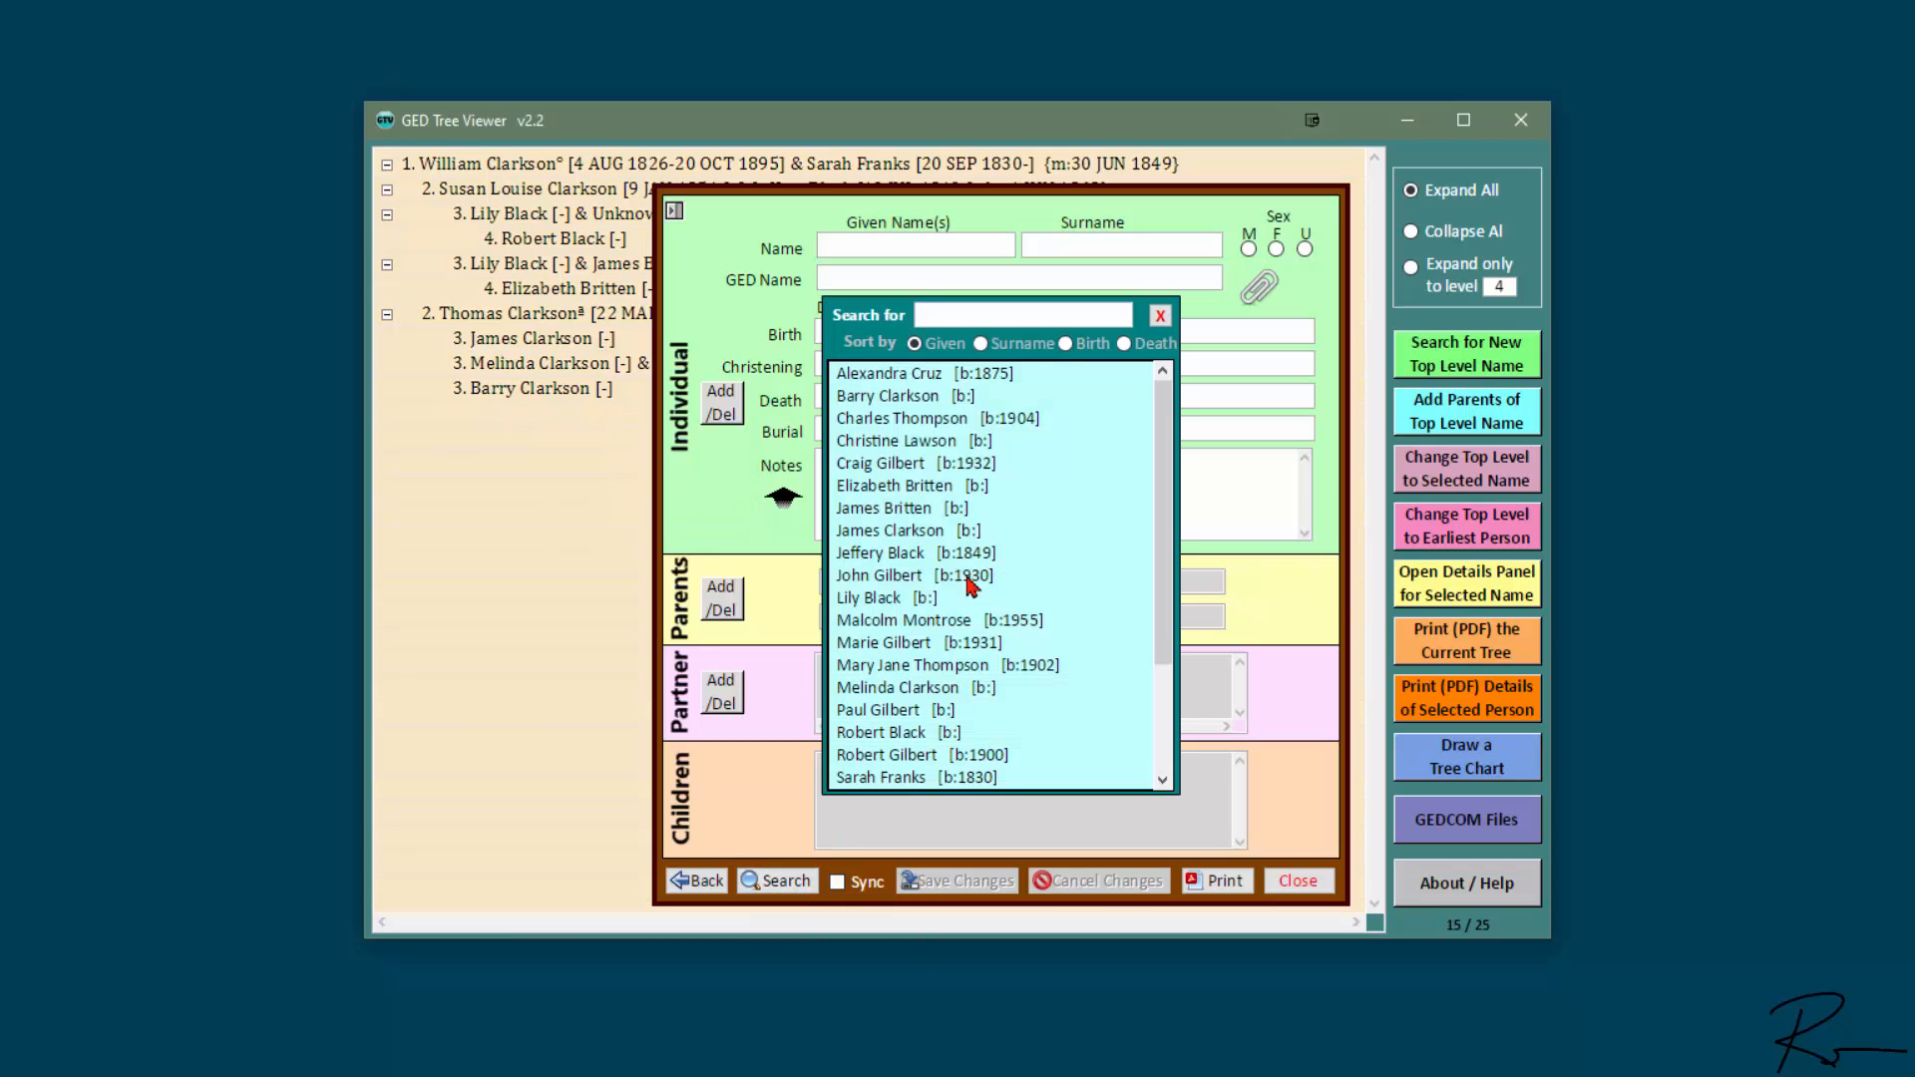
left_click(927, 757)
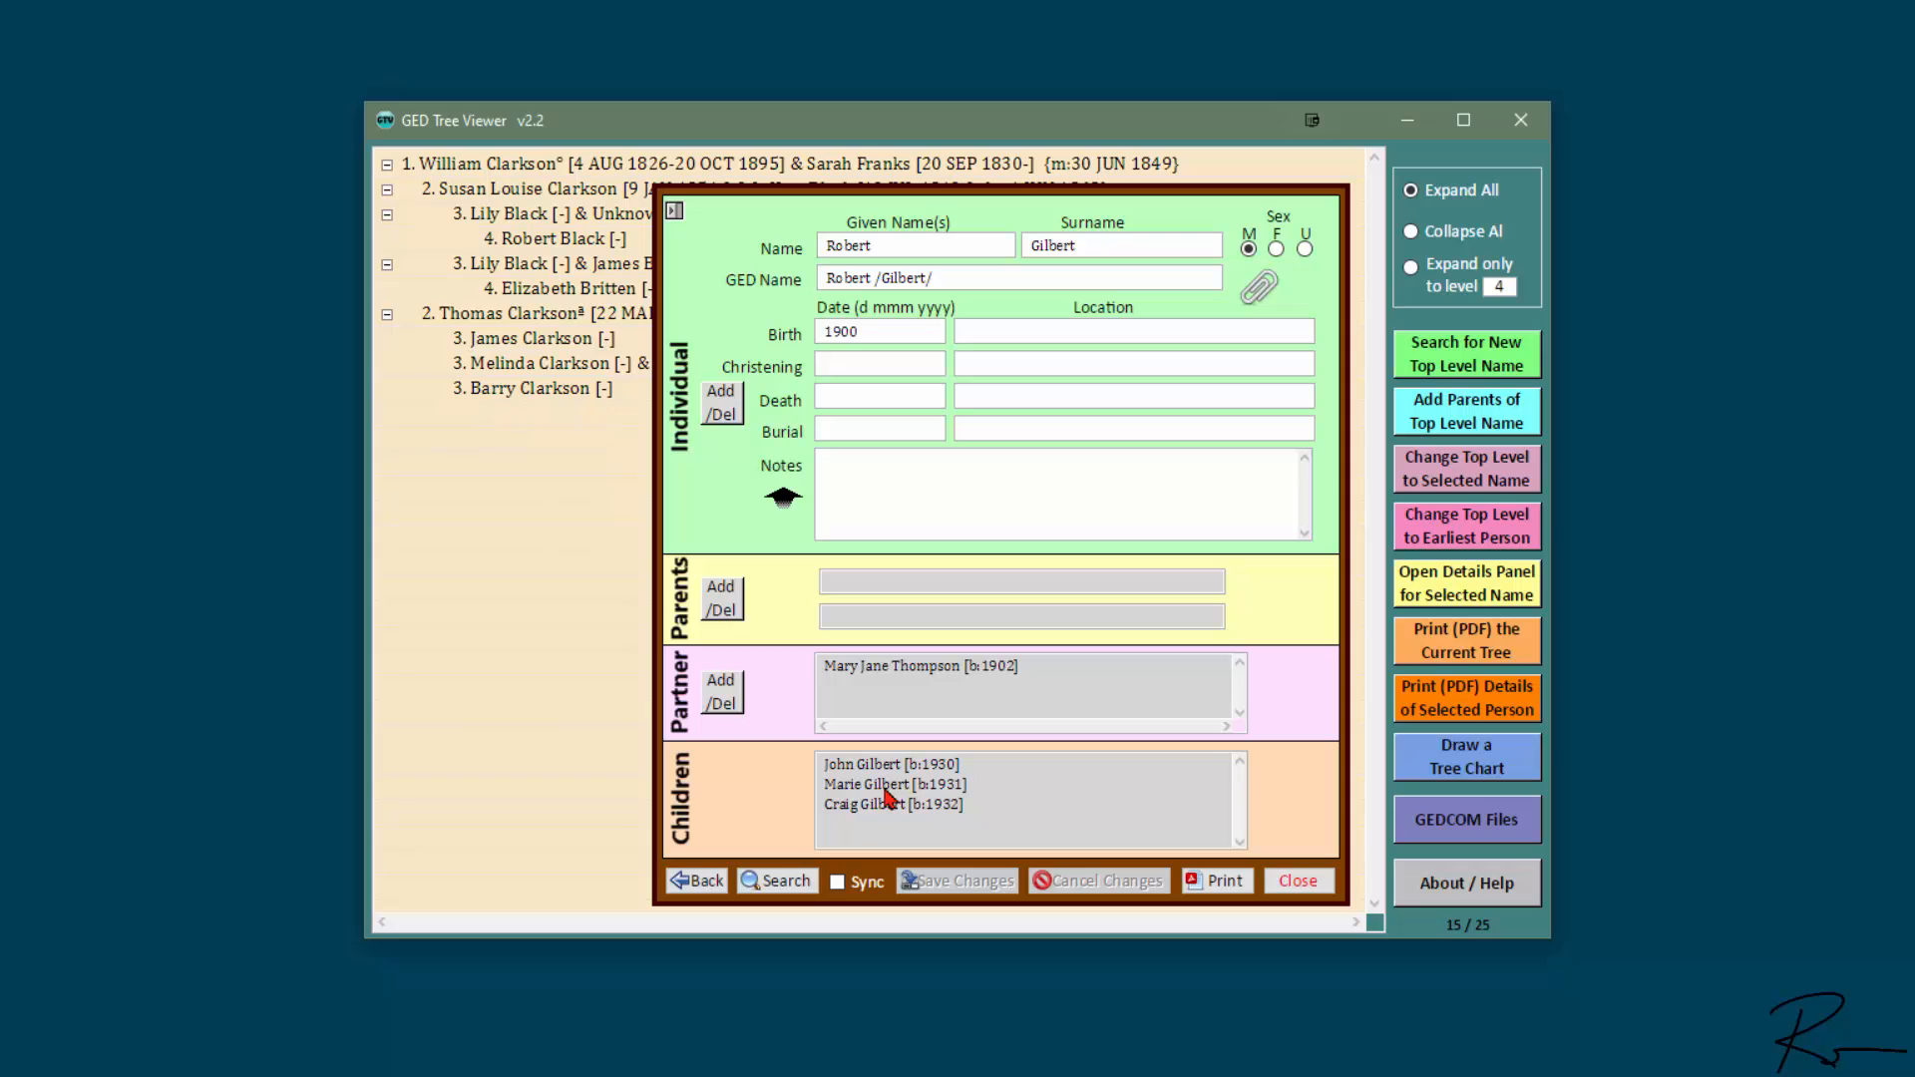
- Assign the third-generation Clarkson–Gilbert couple as parents of the Gilbert born in 1900 and close his details panel
left_click_drag(742, 773, 947, 694)
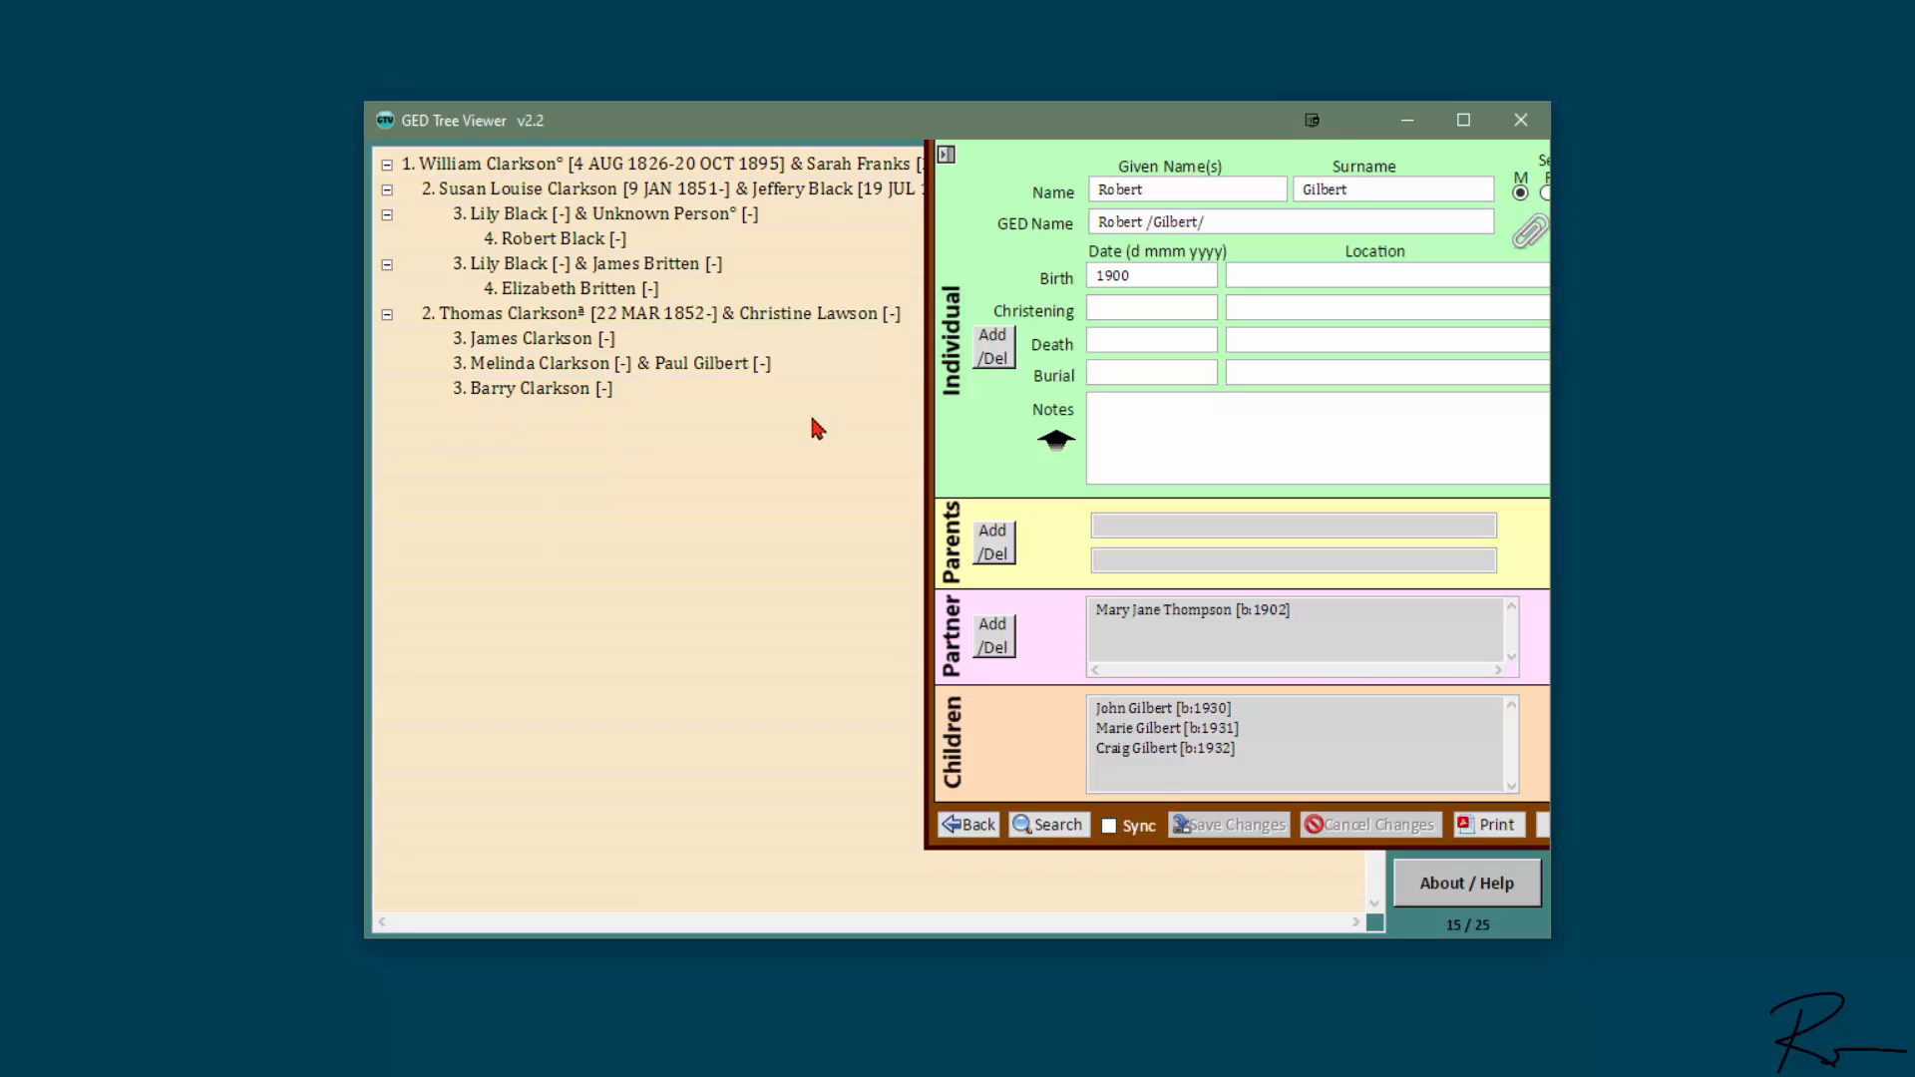
left_click(994, 545)
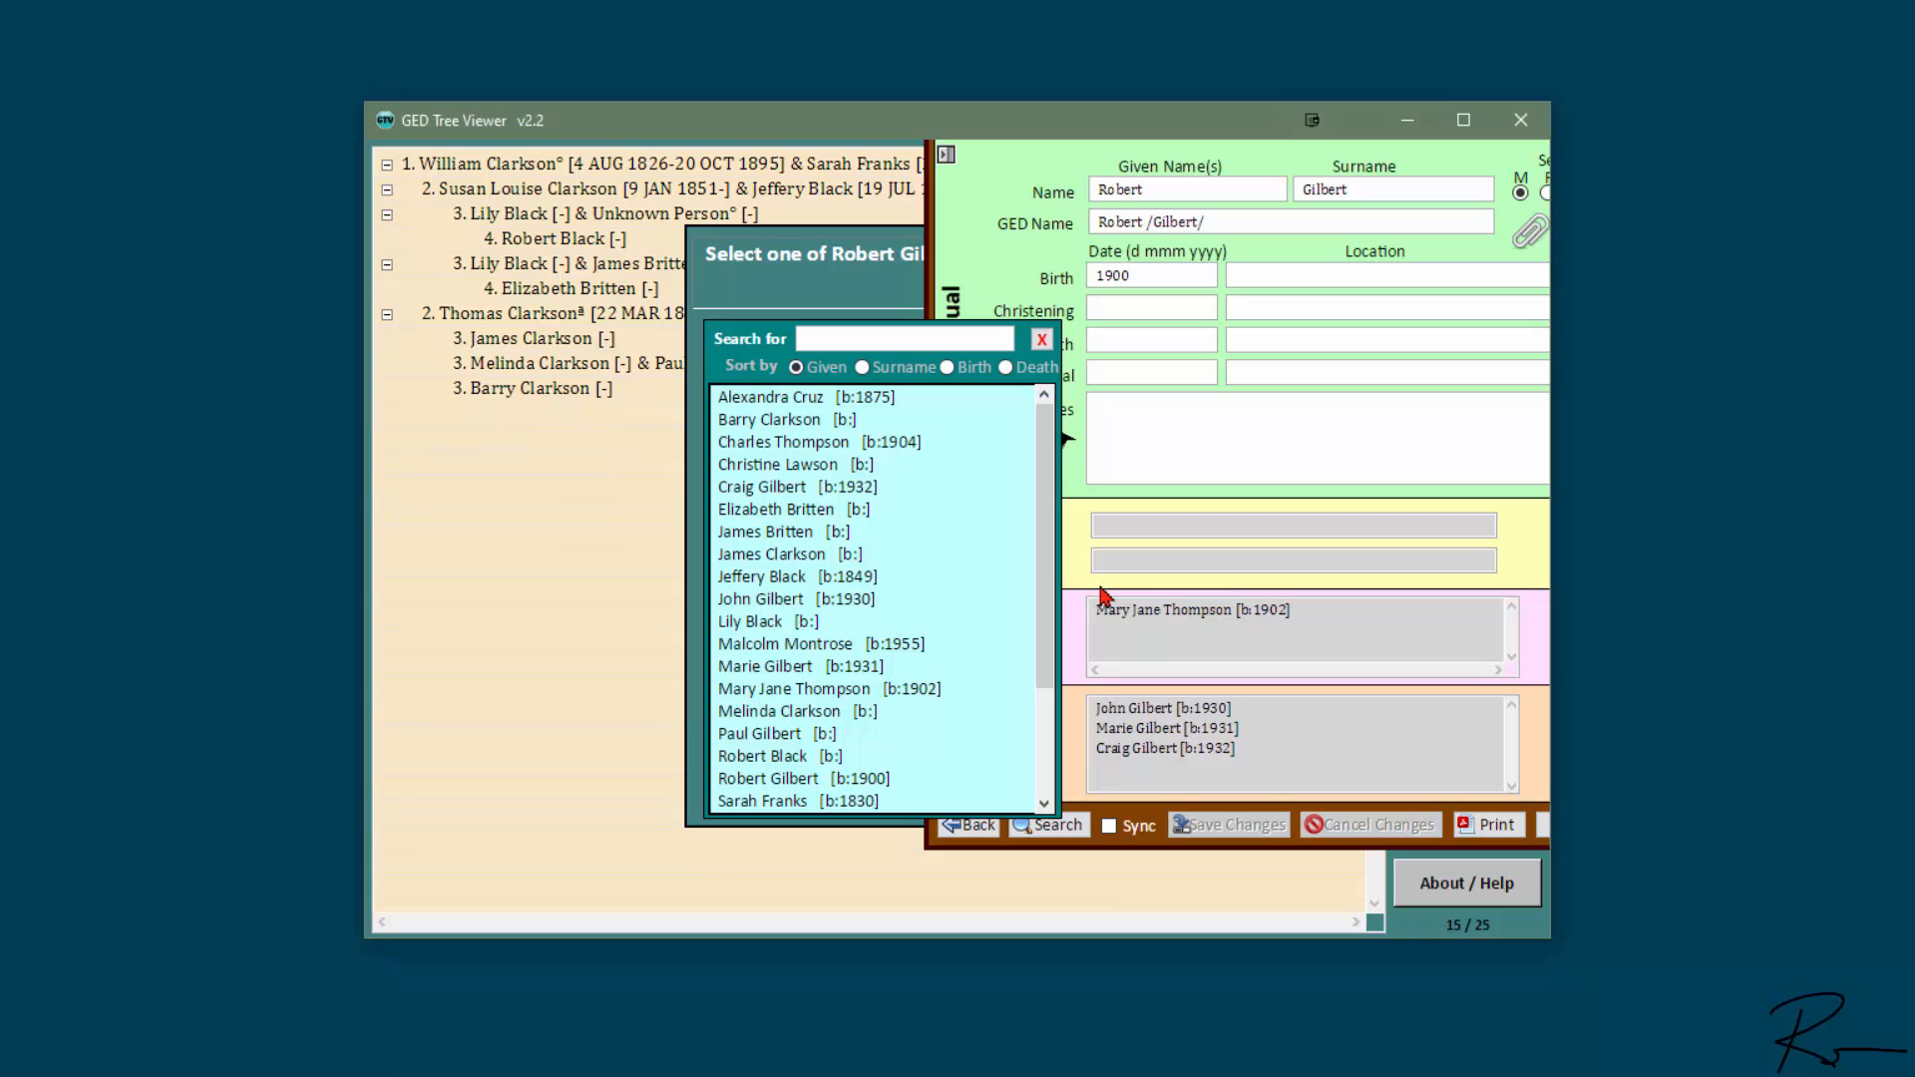
left_click(788, 711)
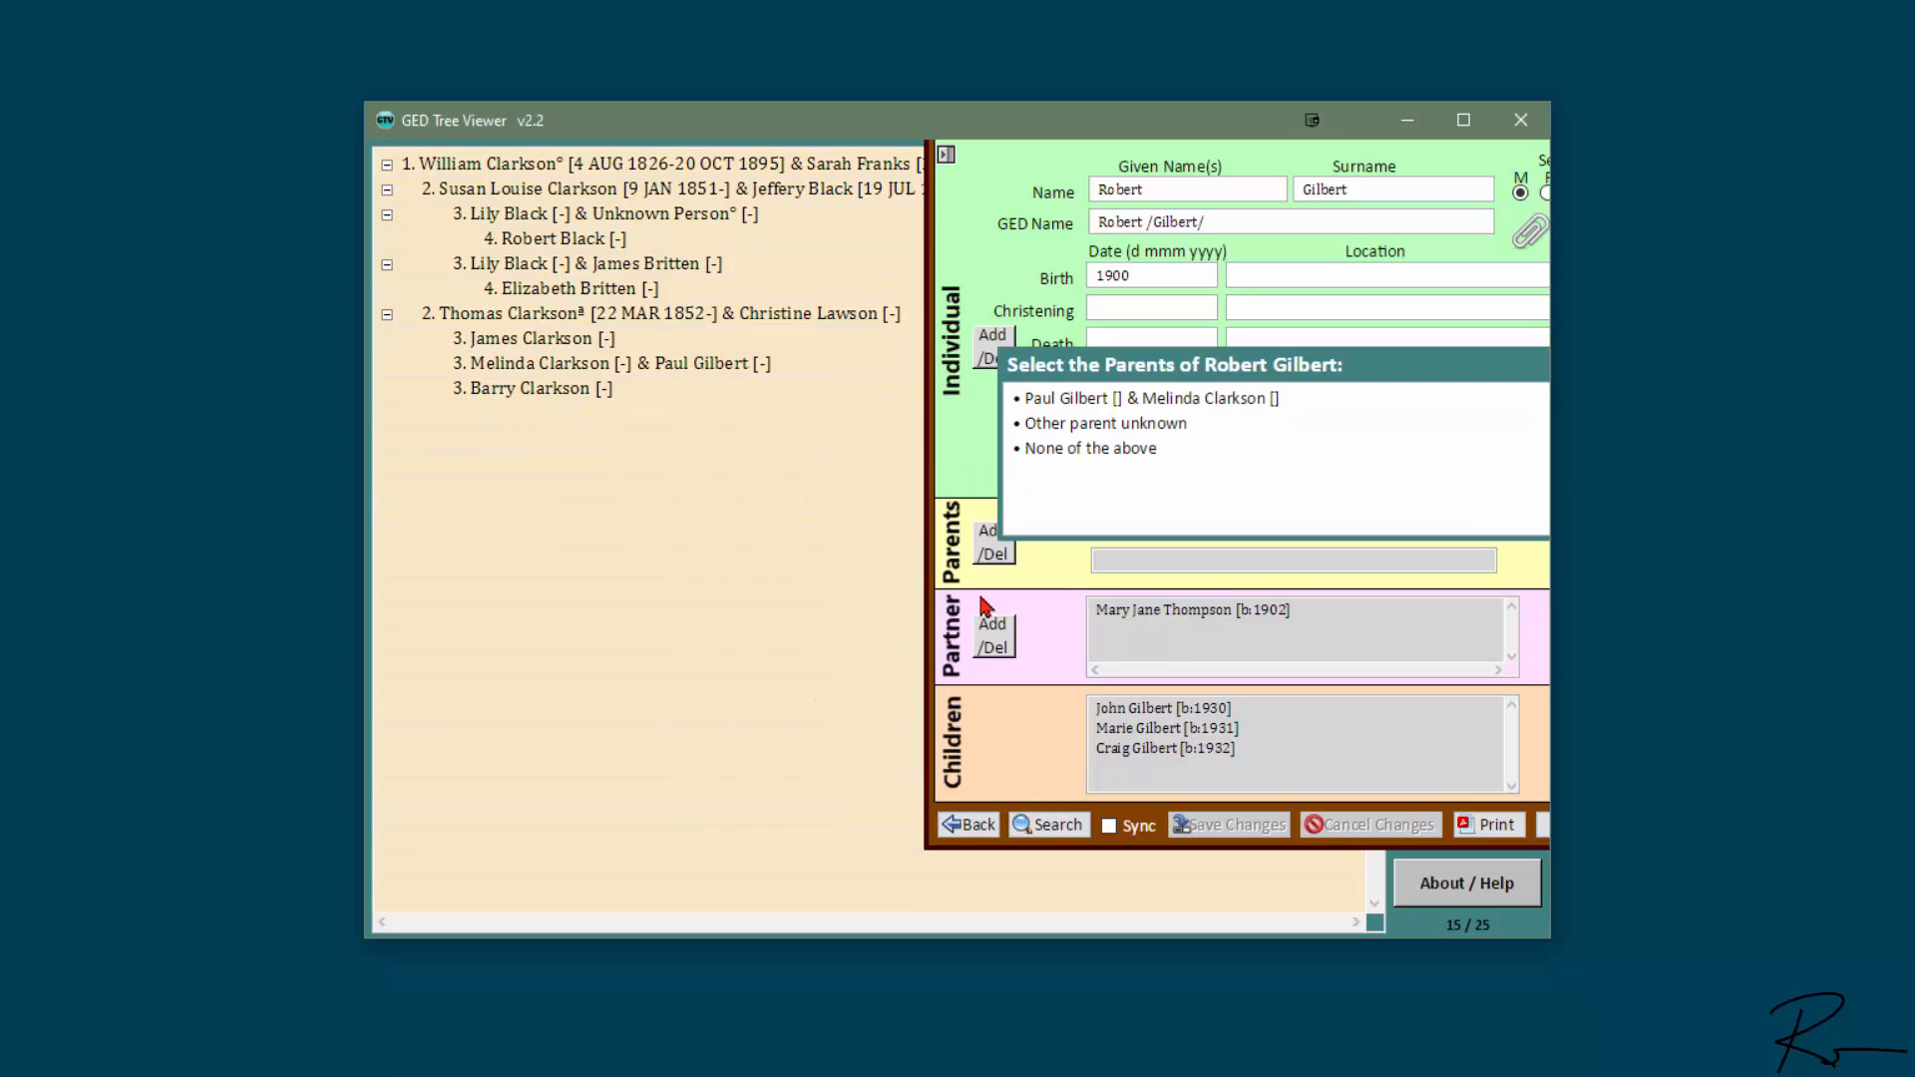
left_click(1229, 399)
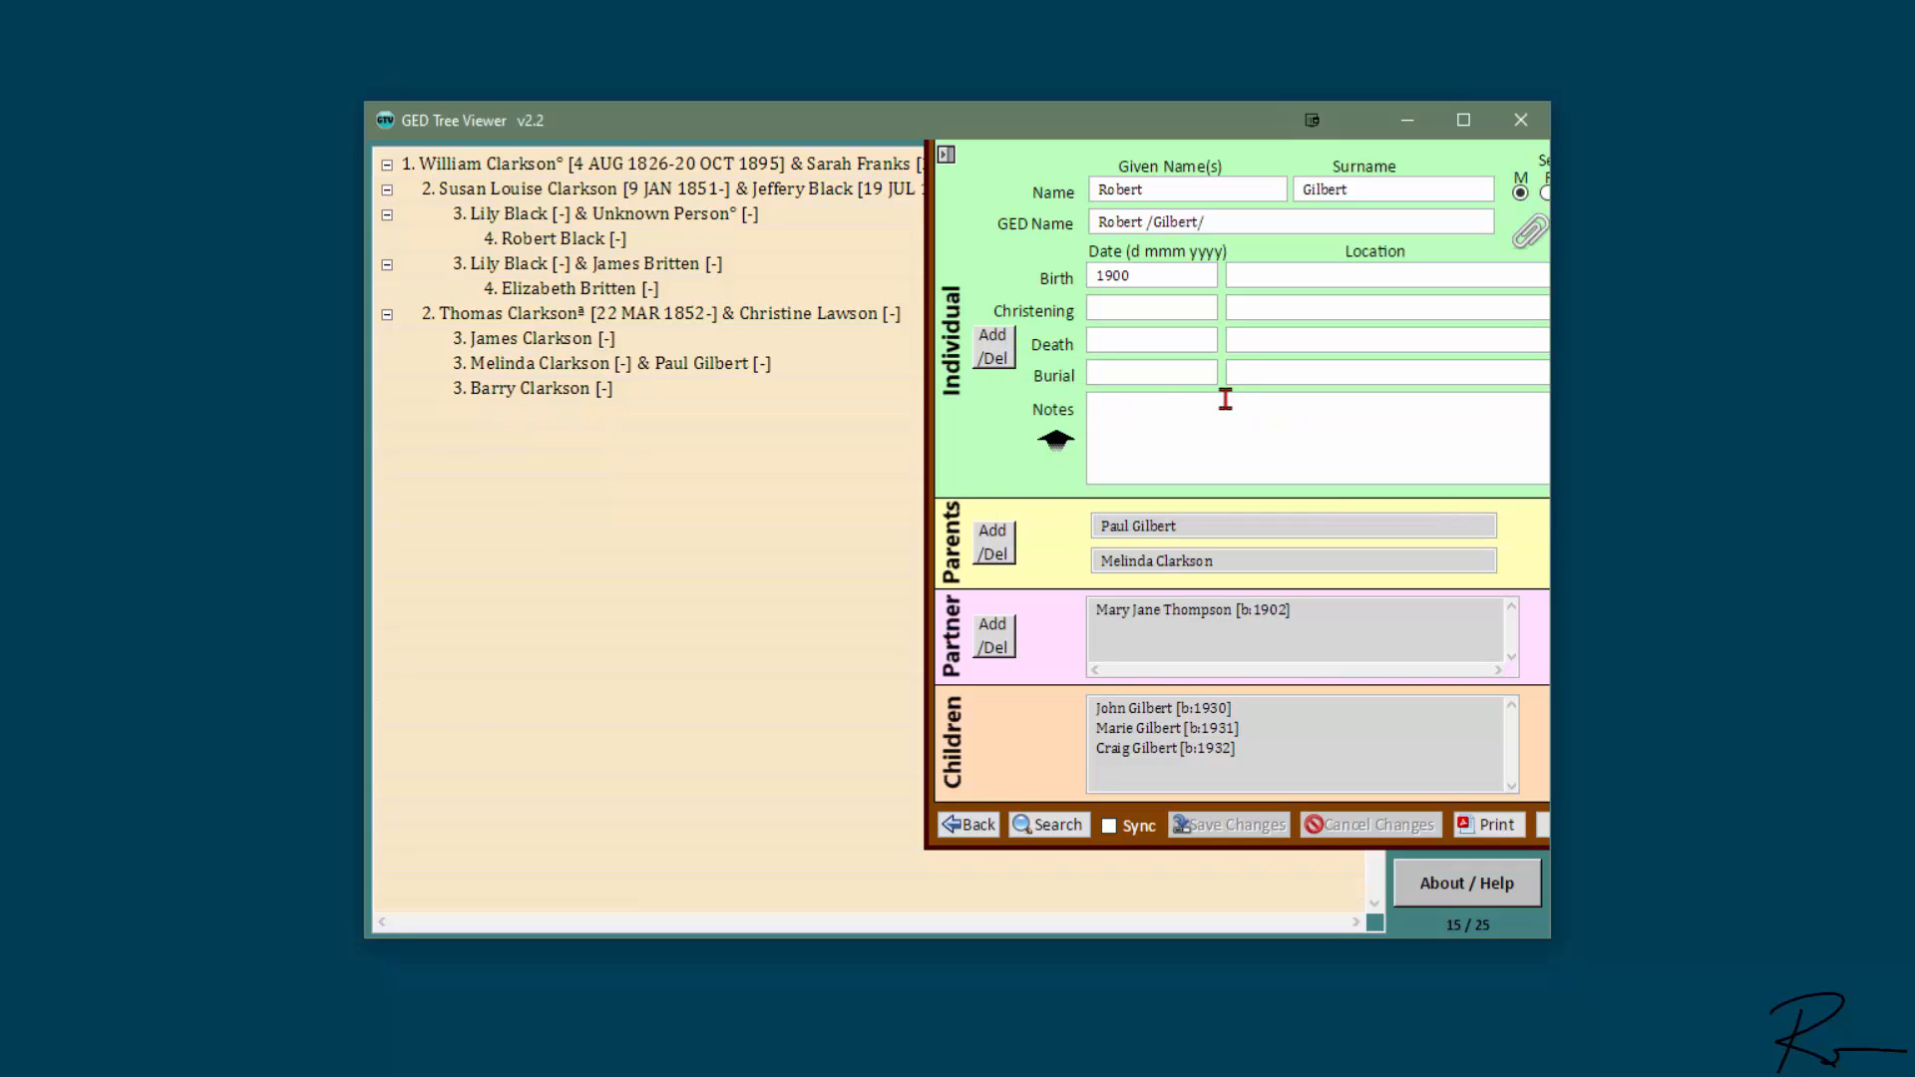
left_click_drag(988, 720, 758, 748)
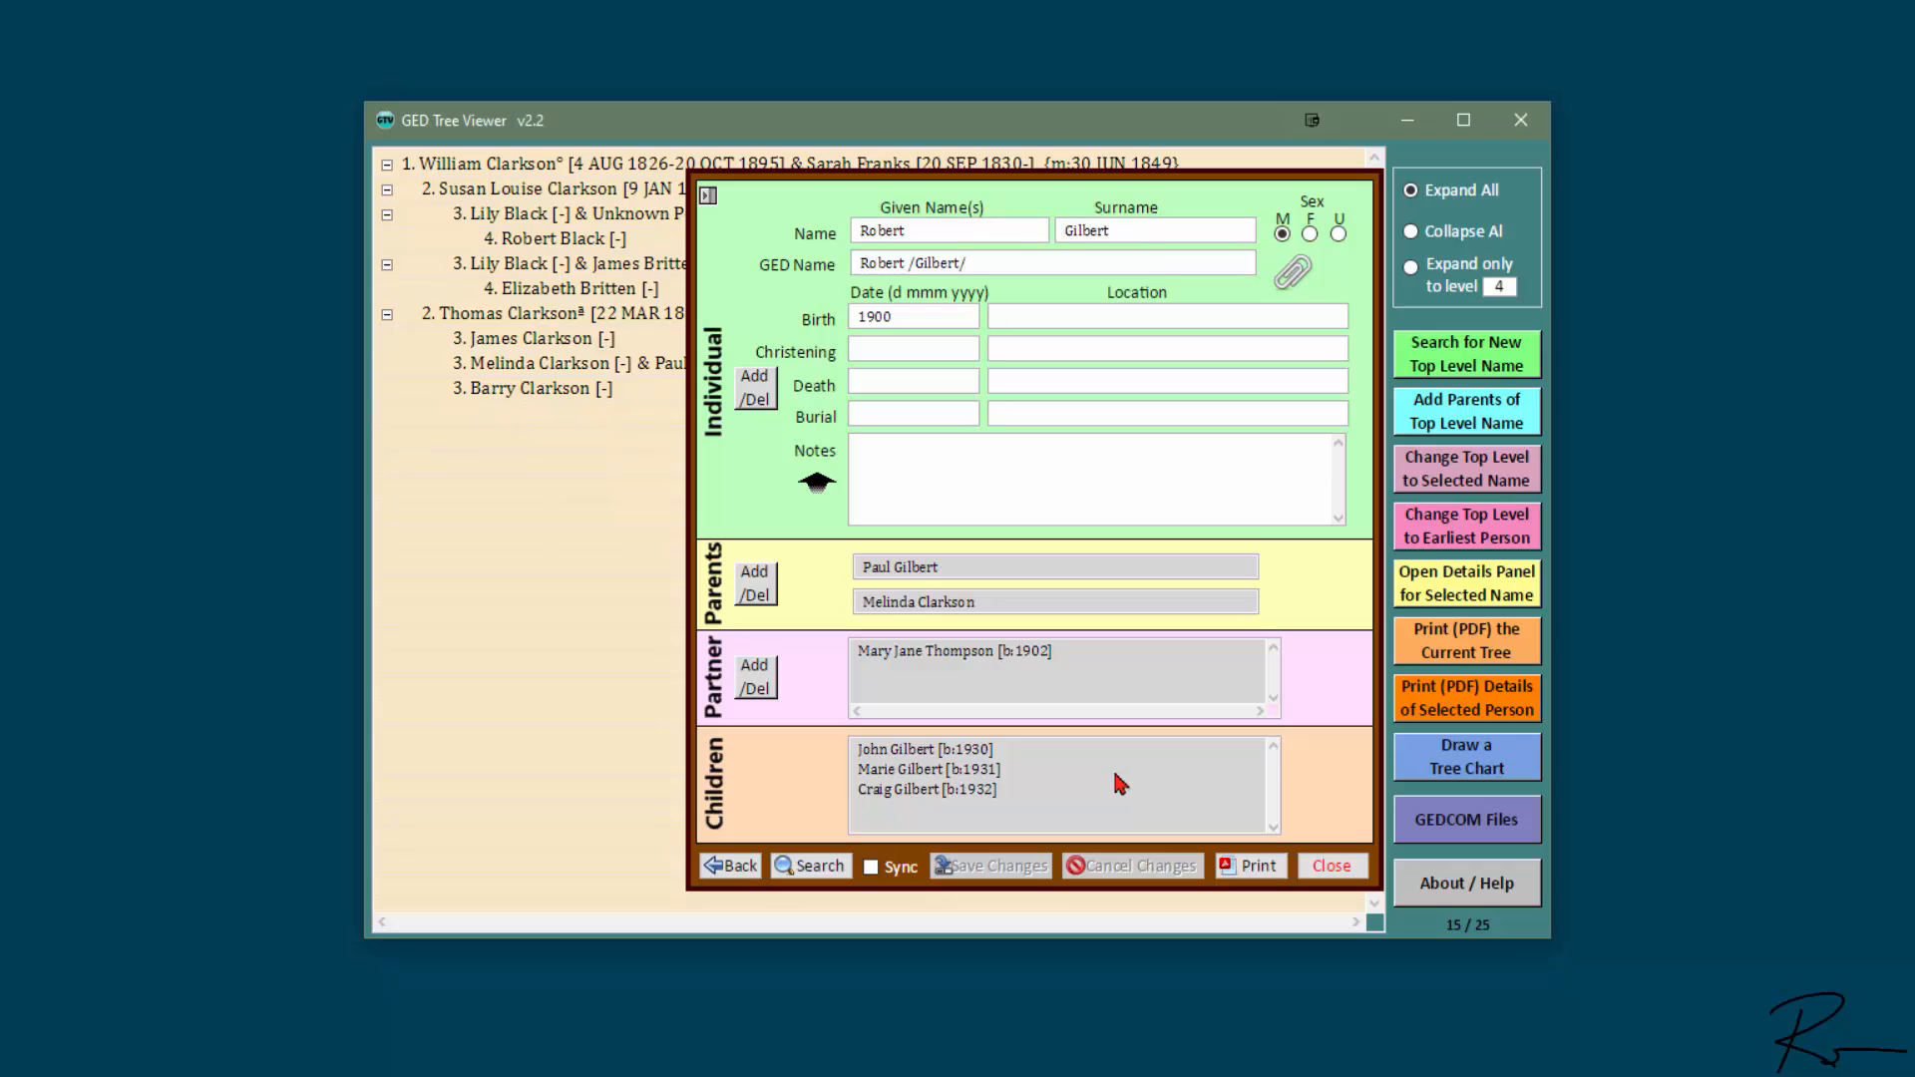
left_click(1328, 868)
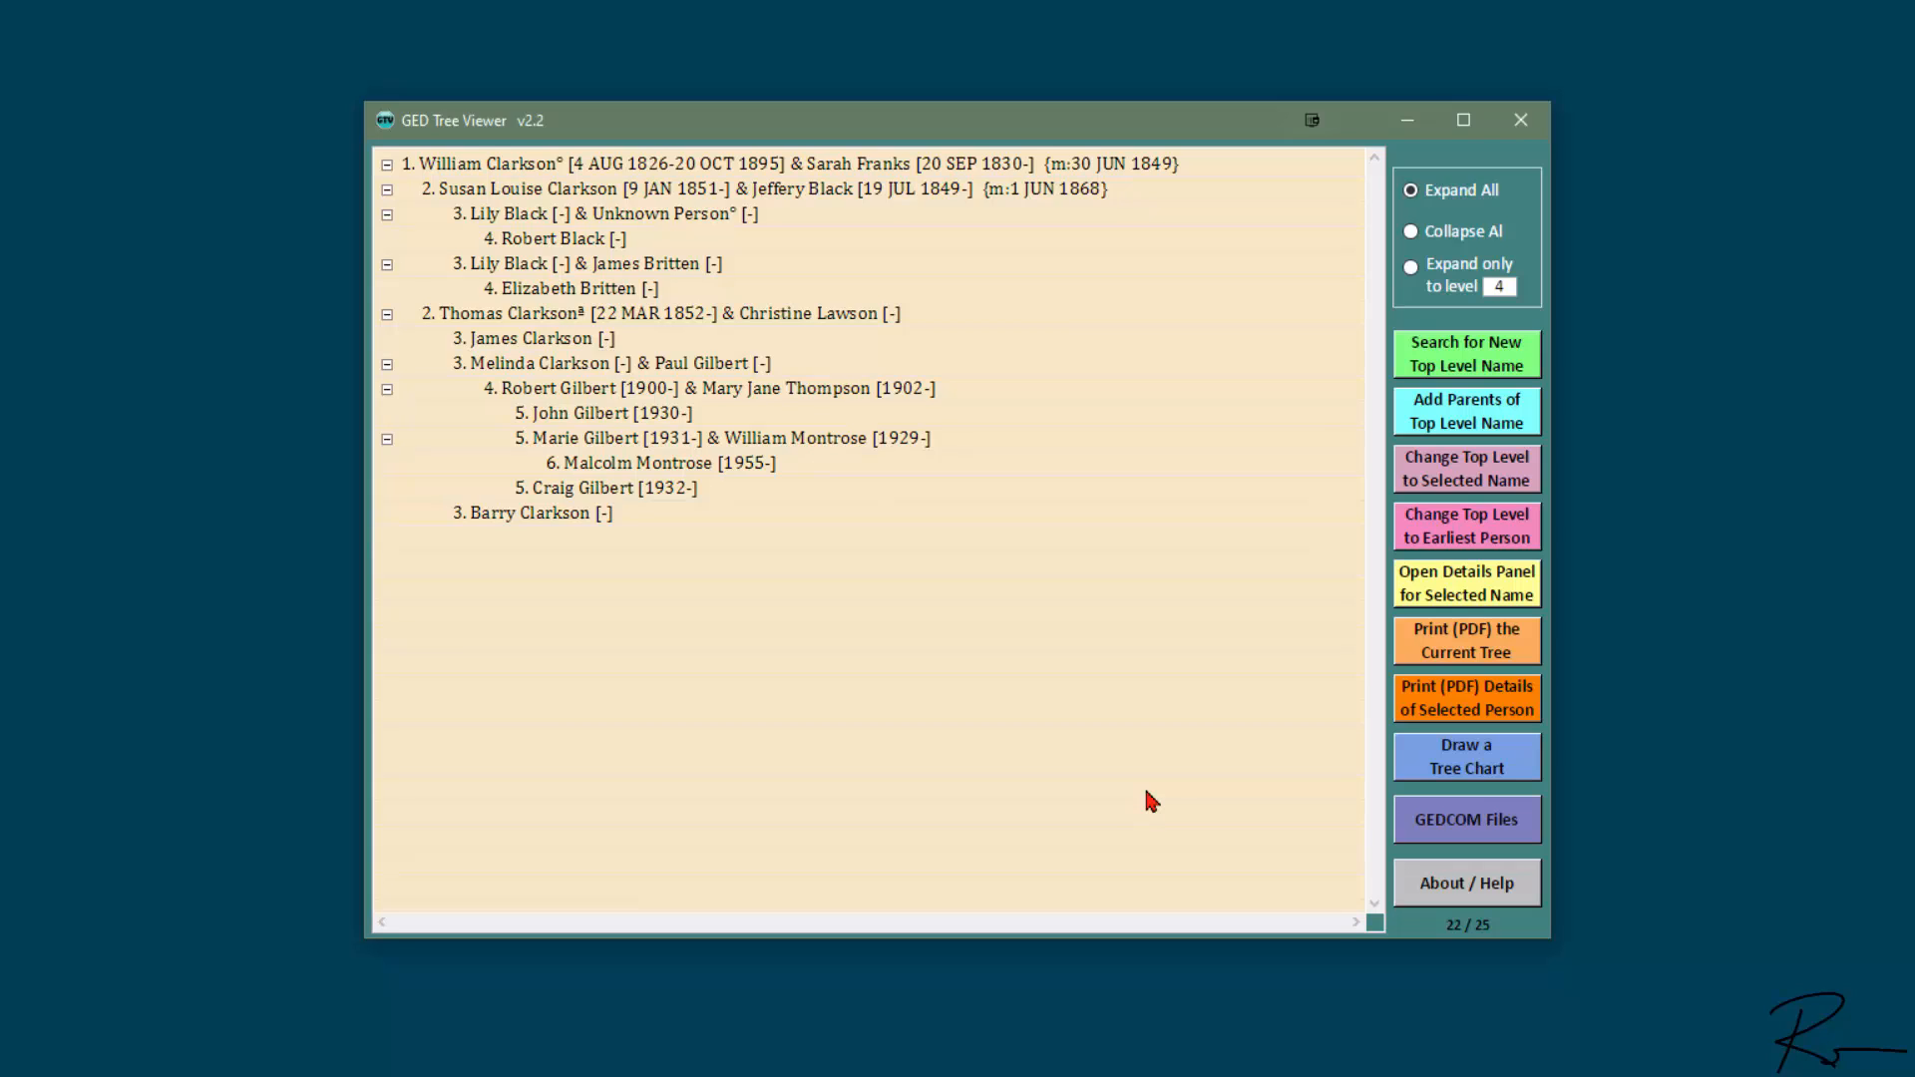
- Find the Thompson born in 1872 in the person search and display the tree with that person at the top level
left_click(1436, 352)
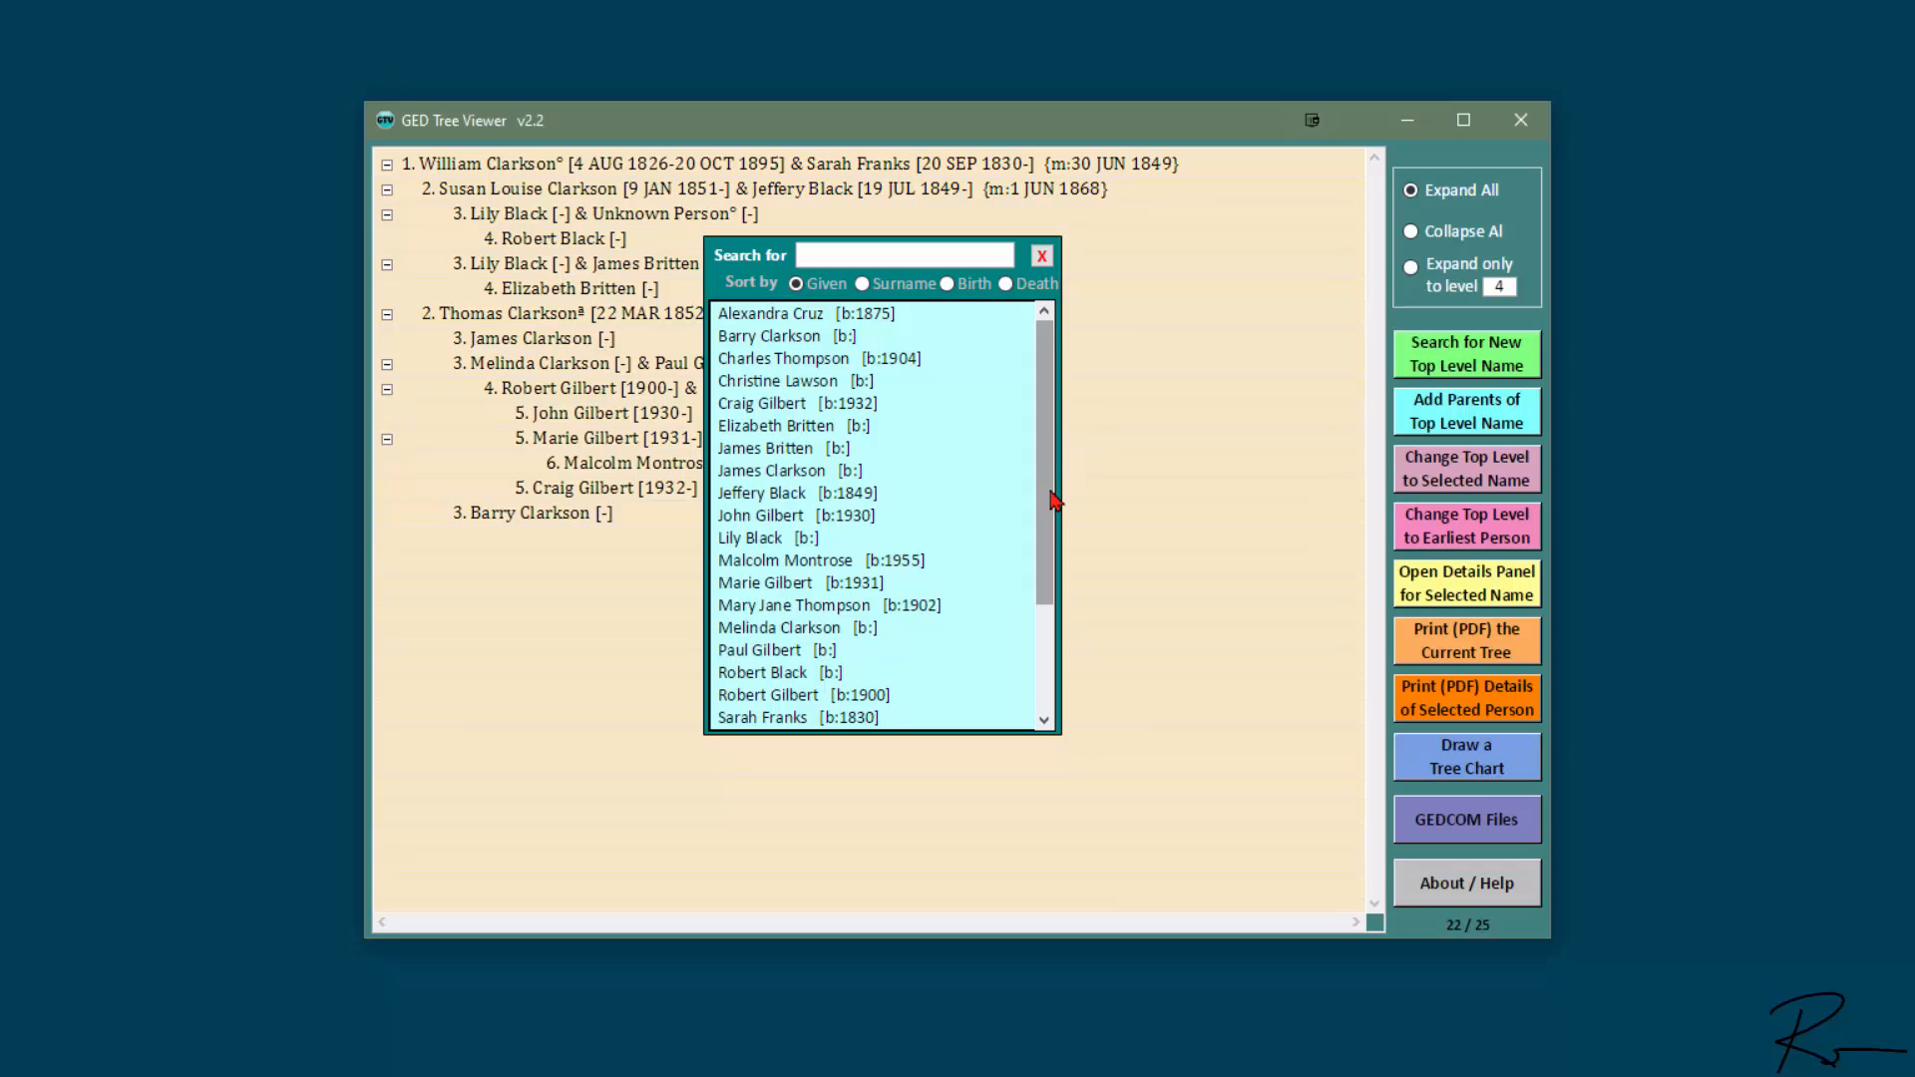
left_click_drag(1047, 493, 1027, 628)
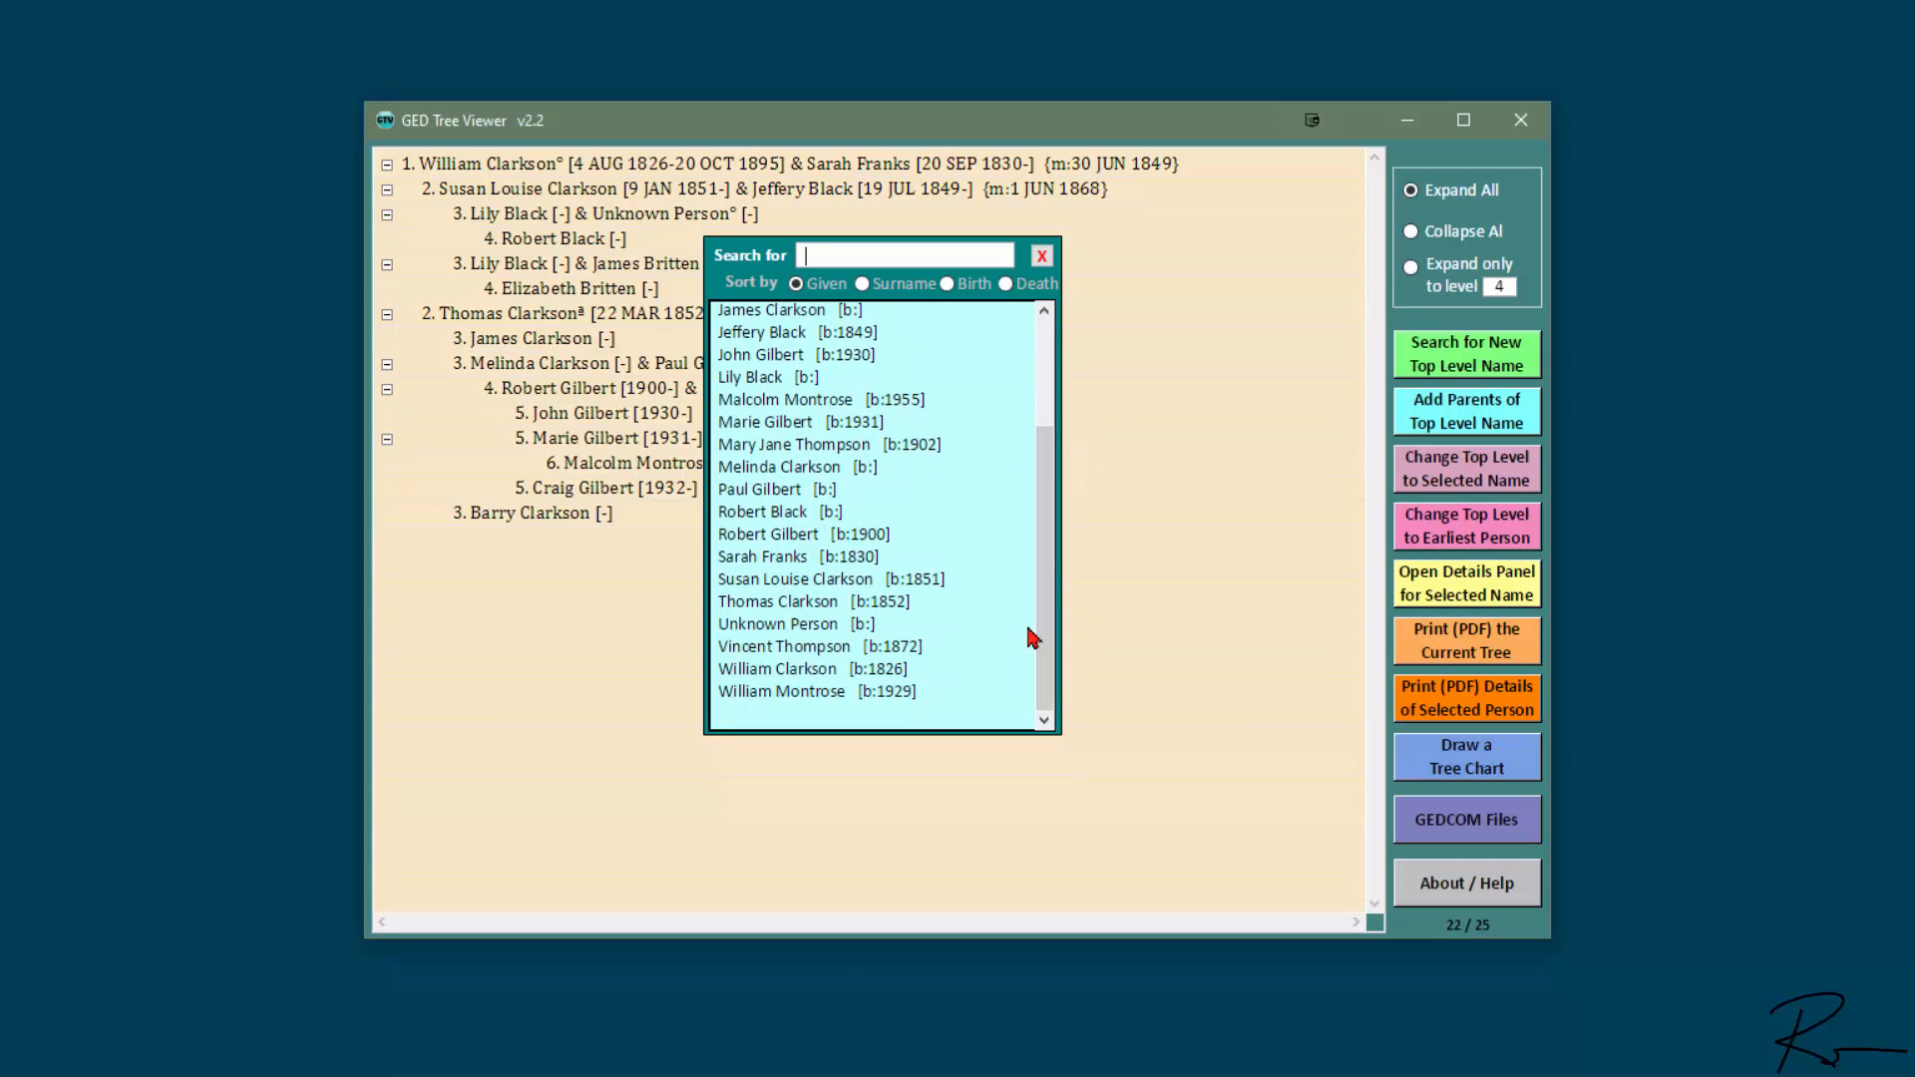
double_click(813, 647)
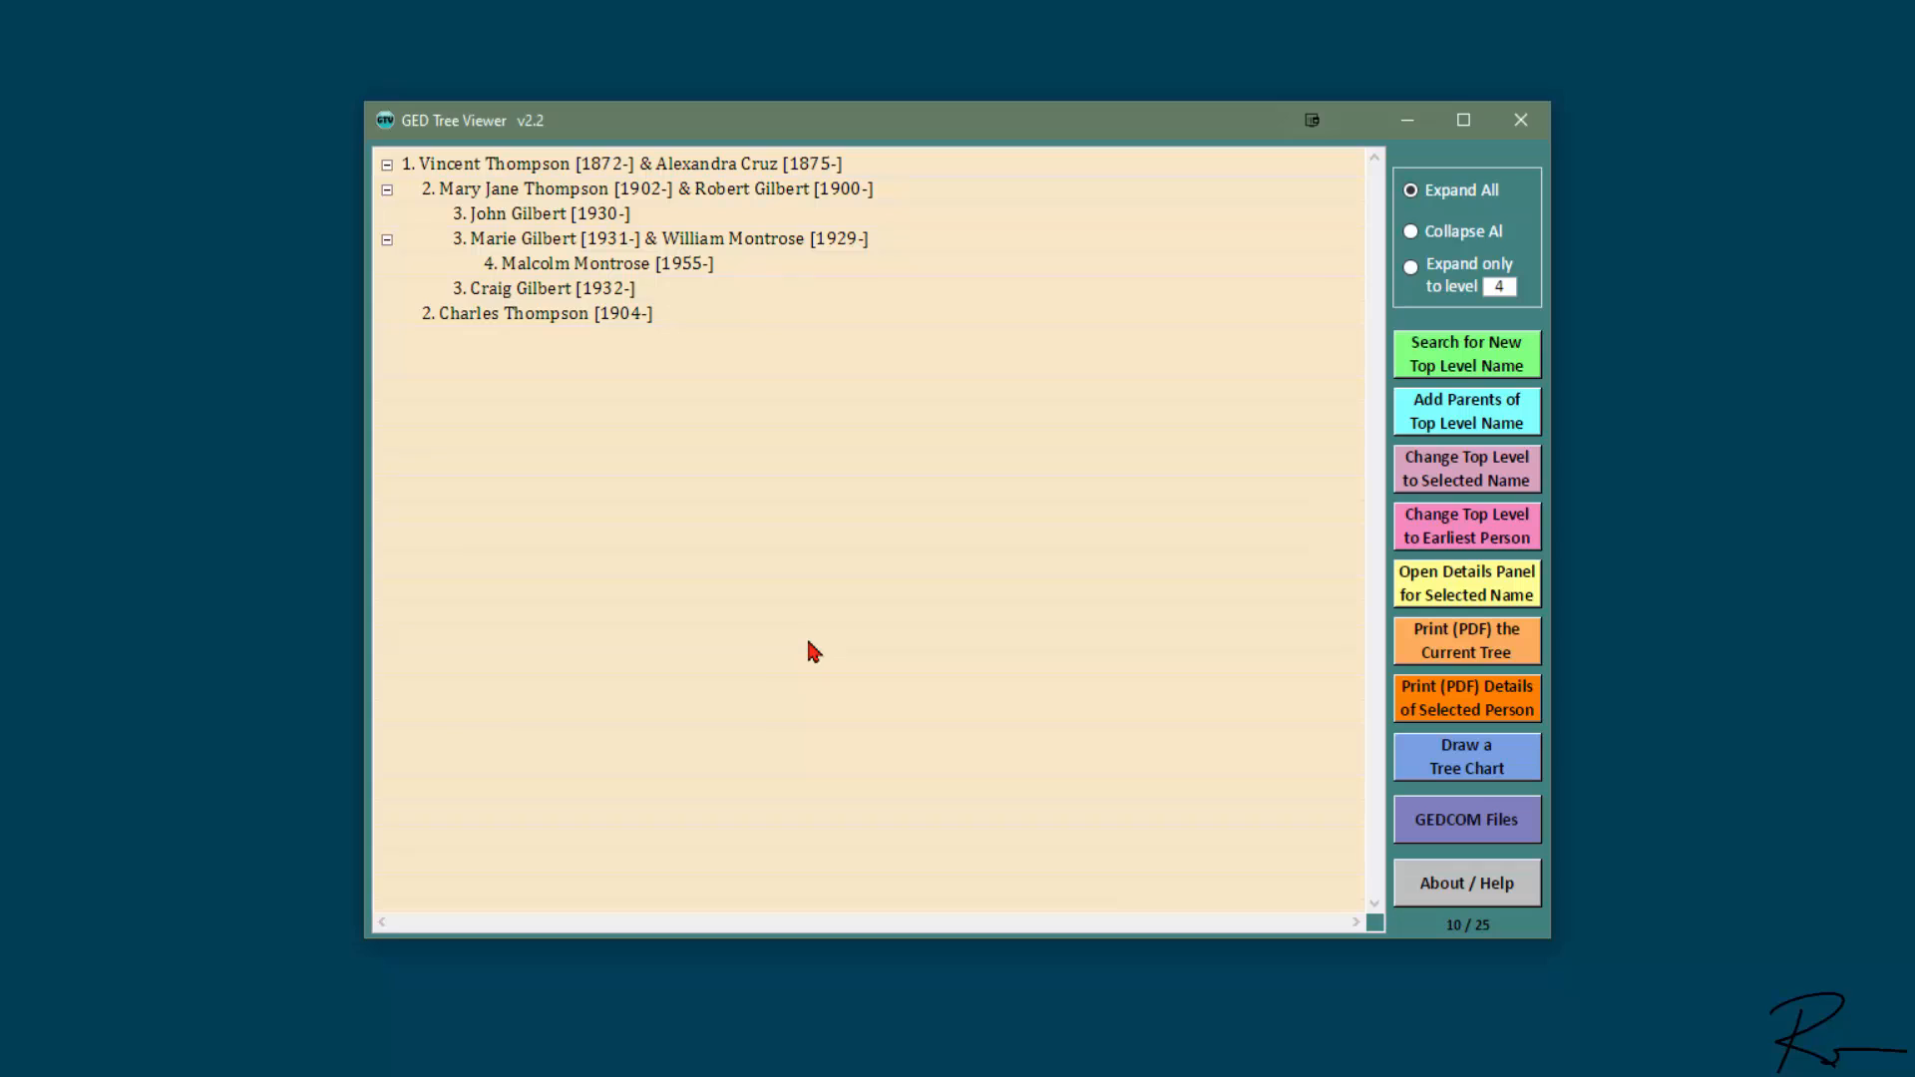
- Switch the tree's top-level person back to the Clarkson born in 1826
left_click(1473, 360)
left_click_drag(1047, 483, 1049, 698)
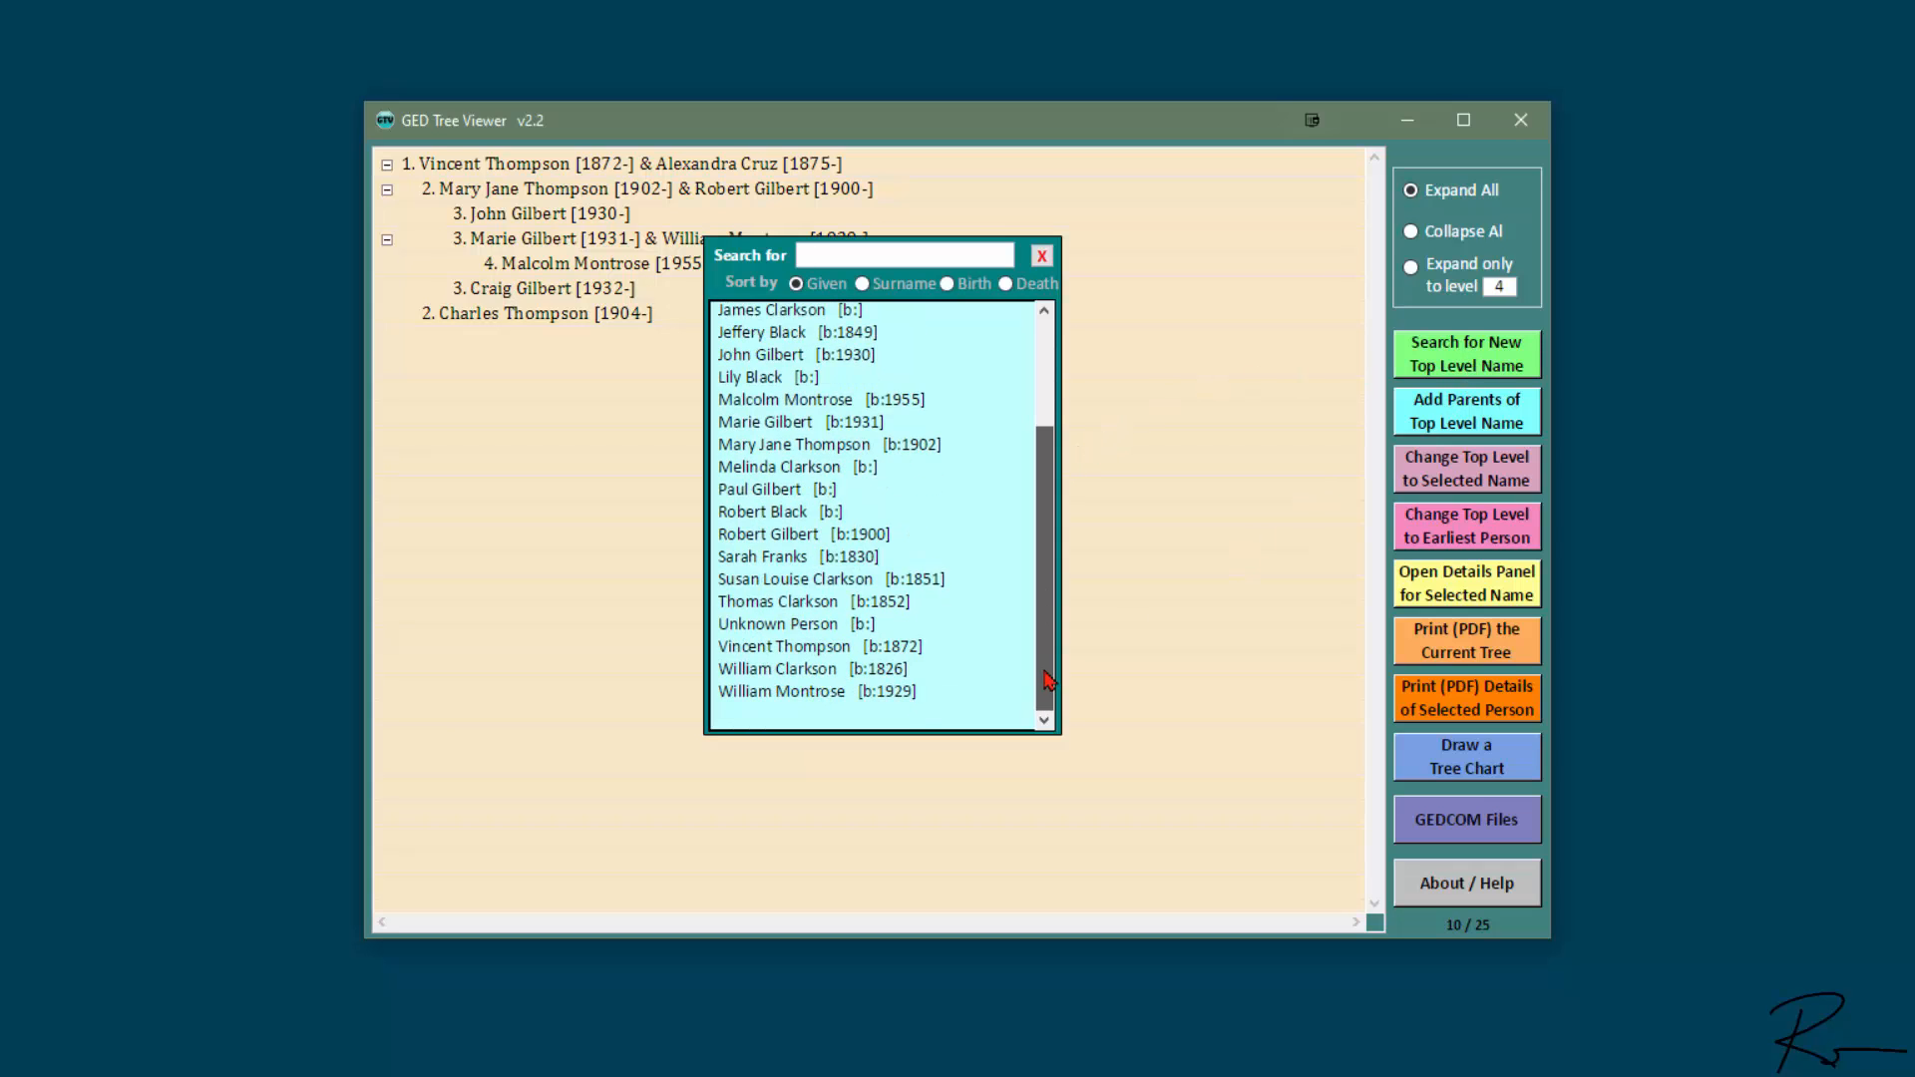
left_click(824, 670)
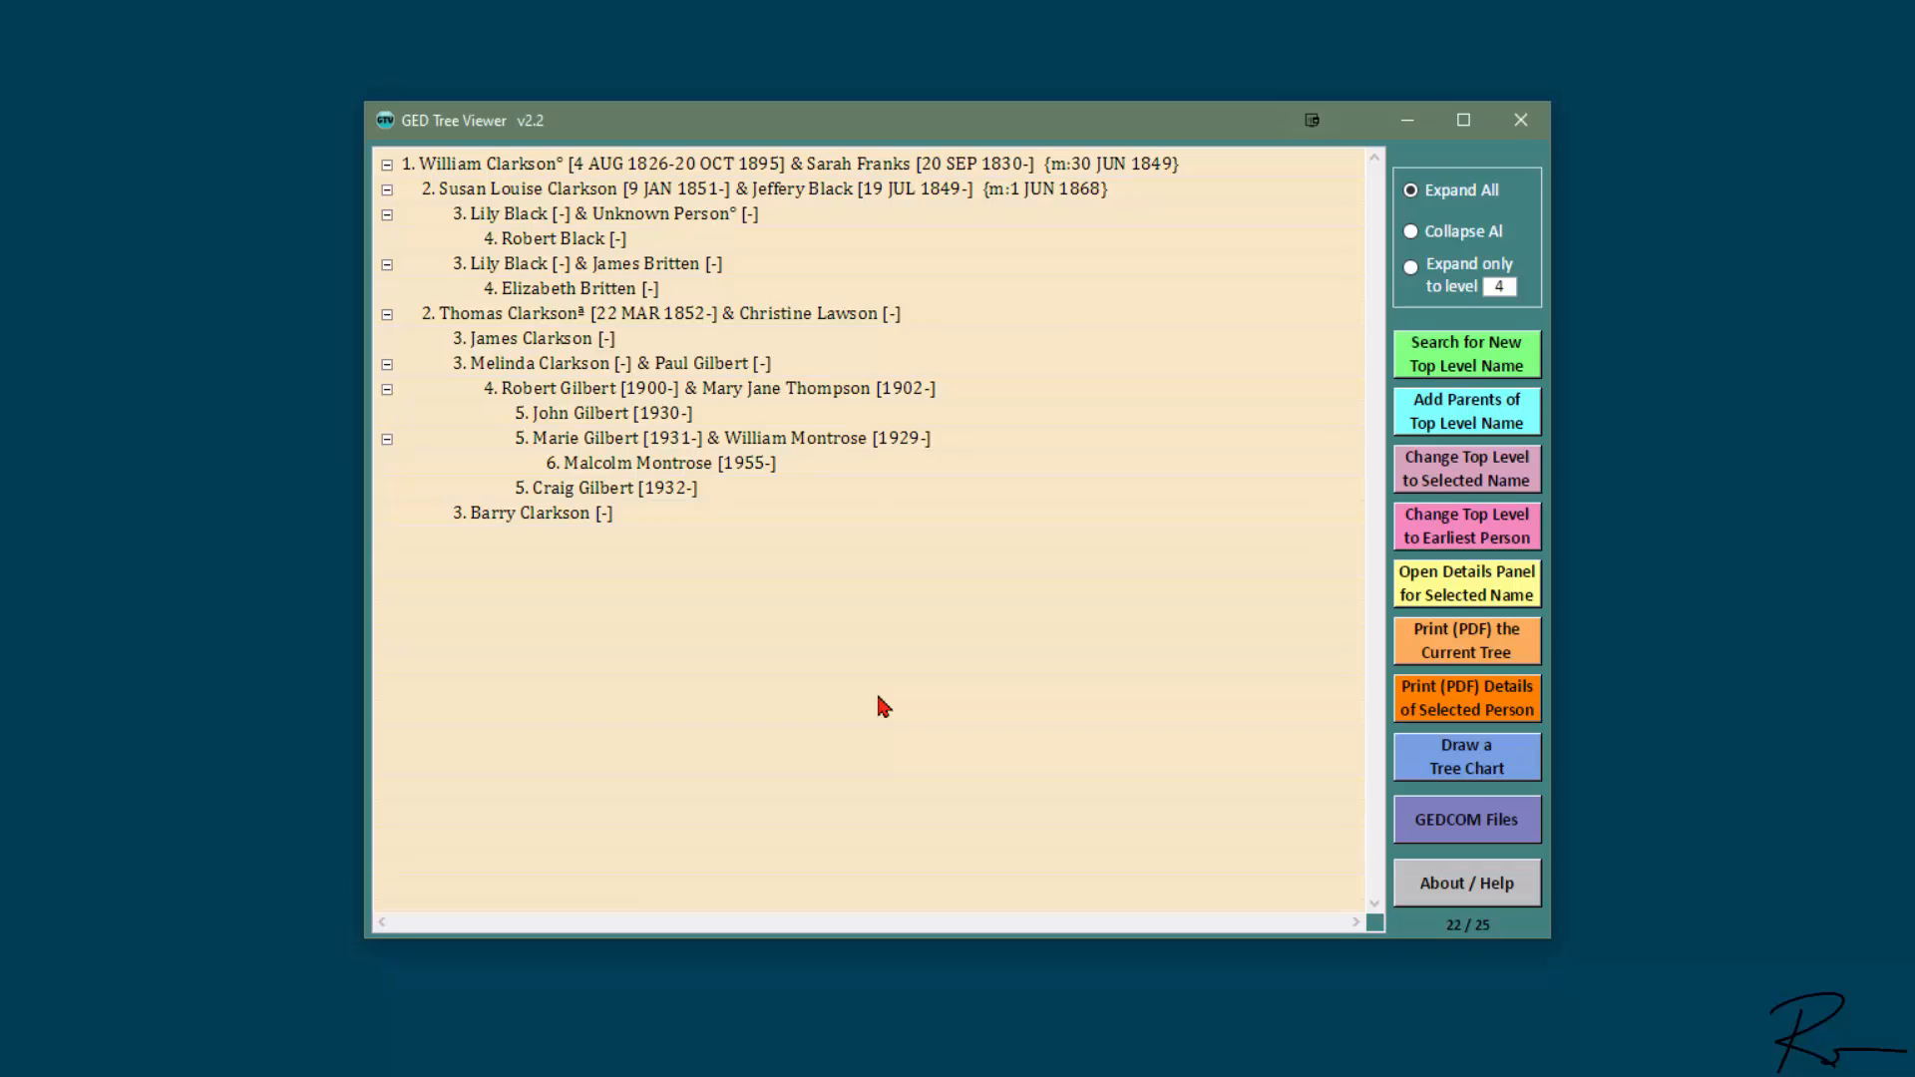
- Export the merged tree as a GEDCOM file named Clarksons-Thompsons in the GED Tutorials folder
left_click(1440, 815)
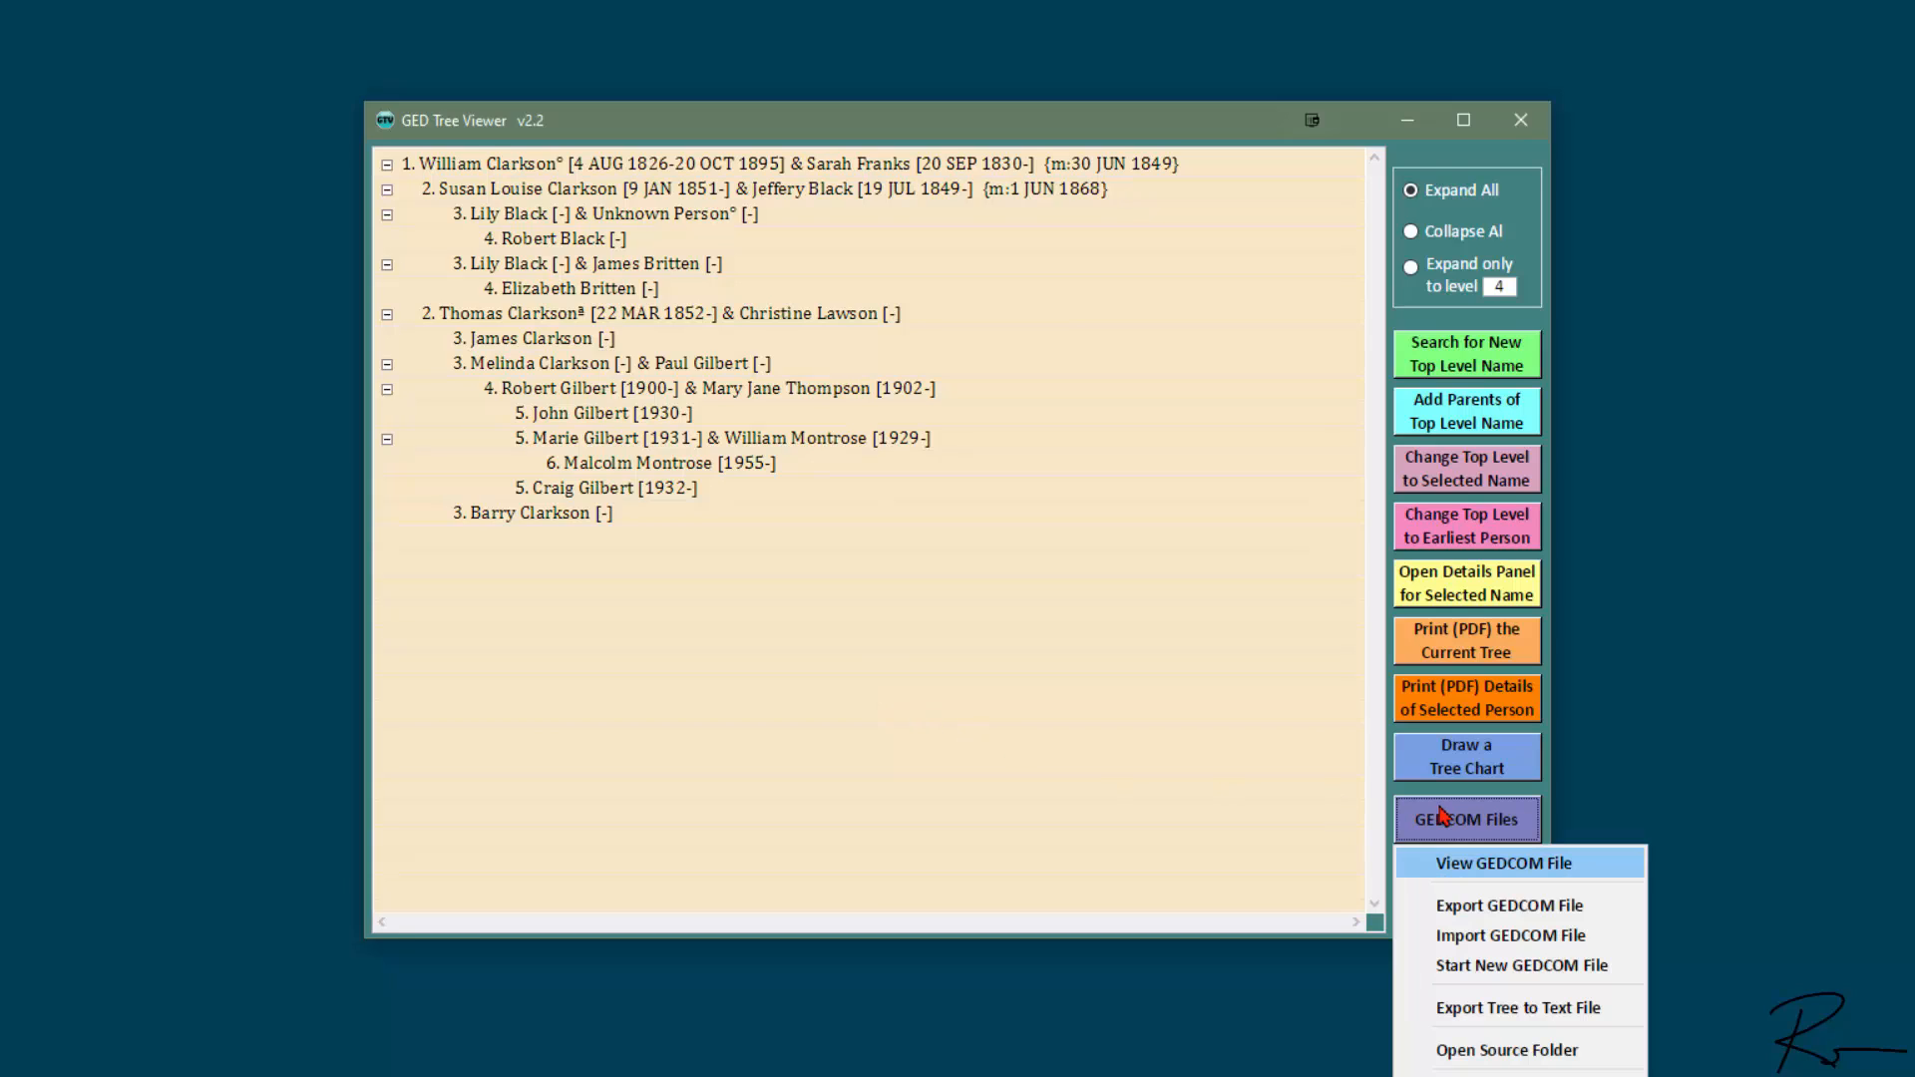
left_click(1496, 905)
left_click(1180, 701)
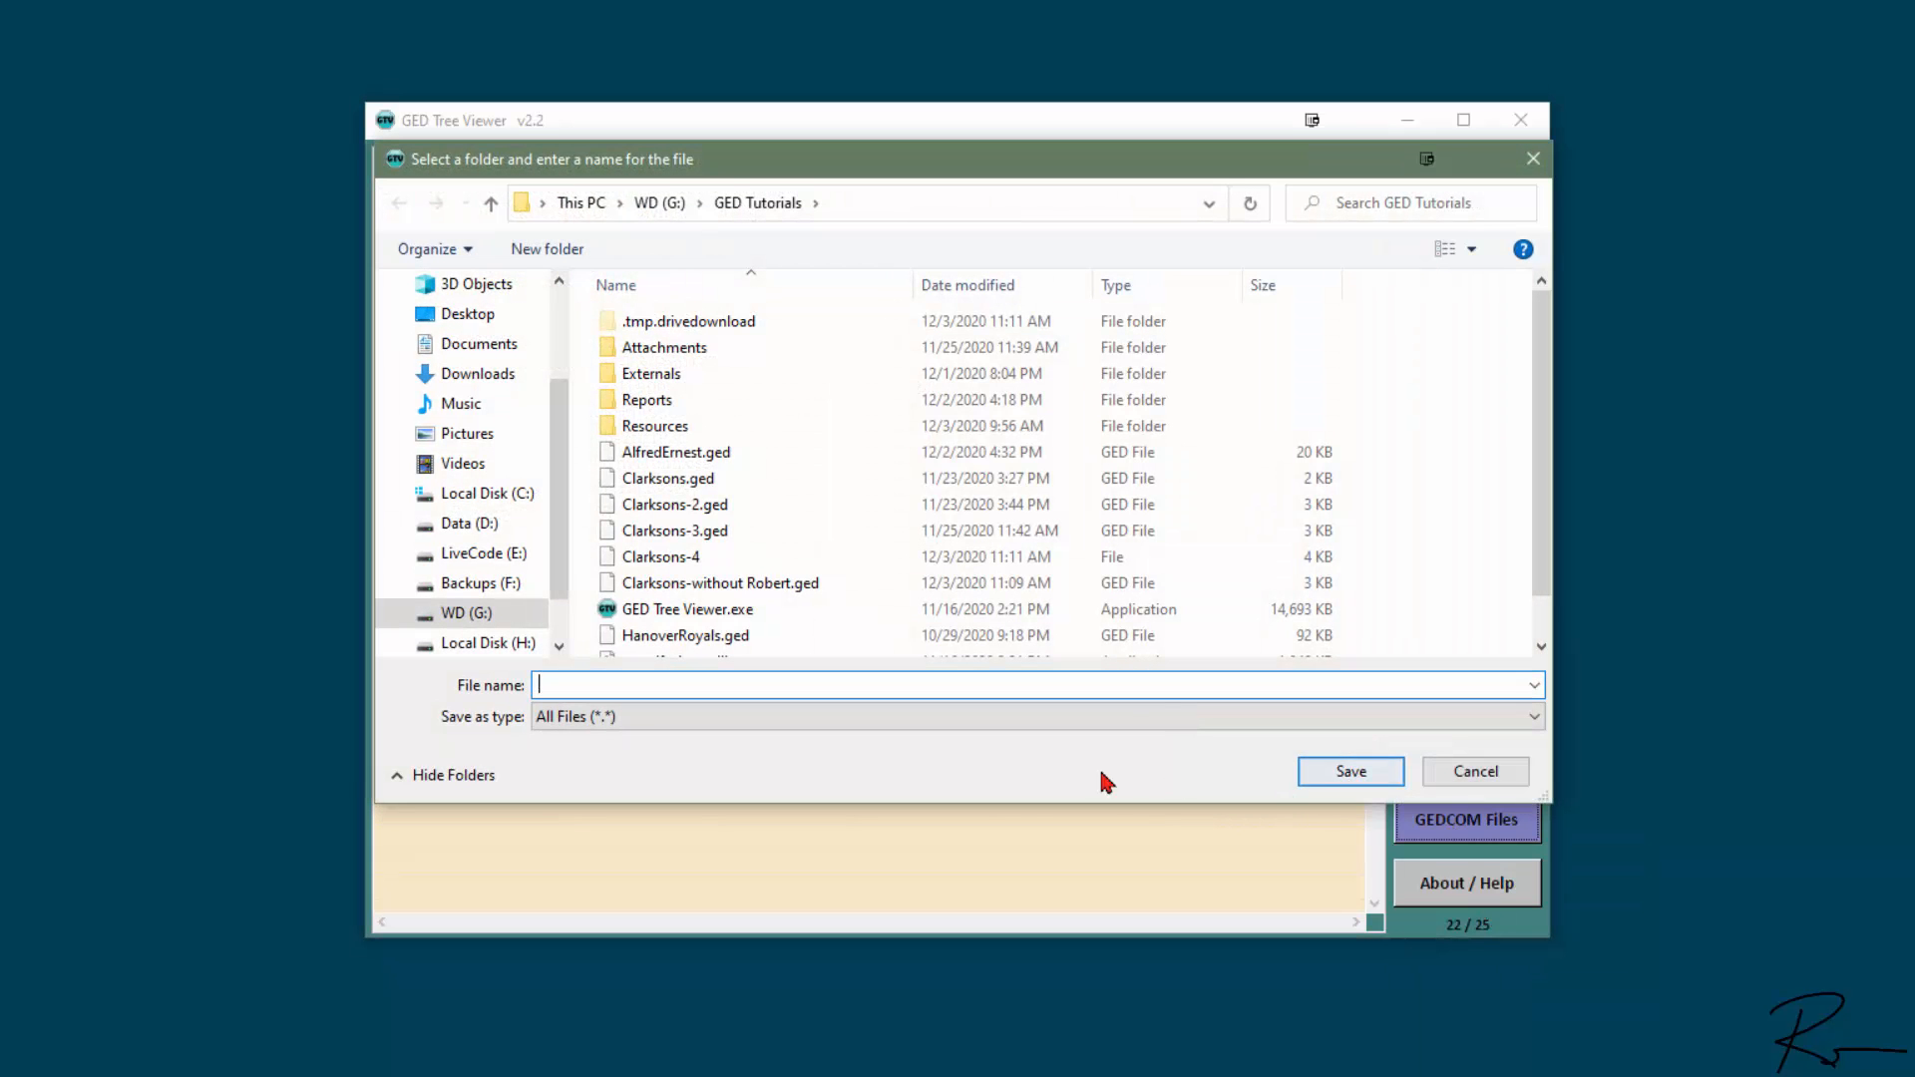
type("Clarkson")
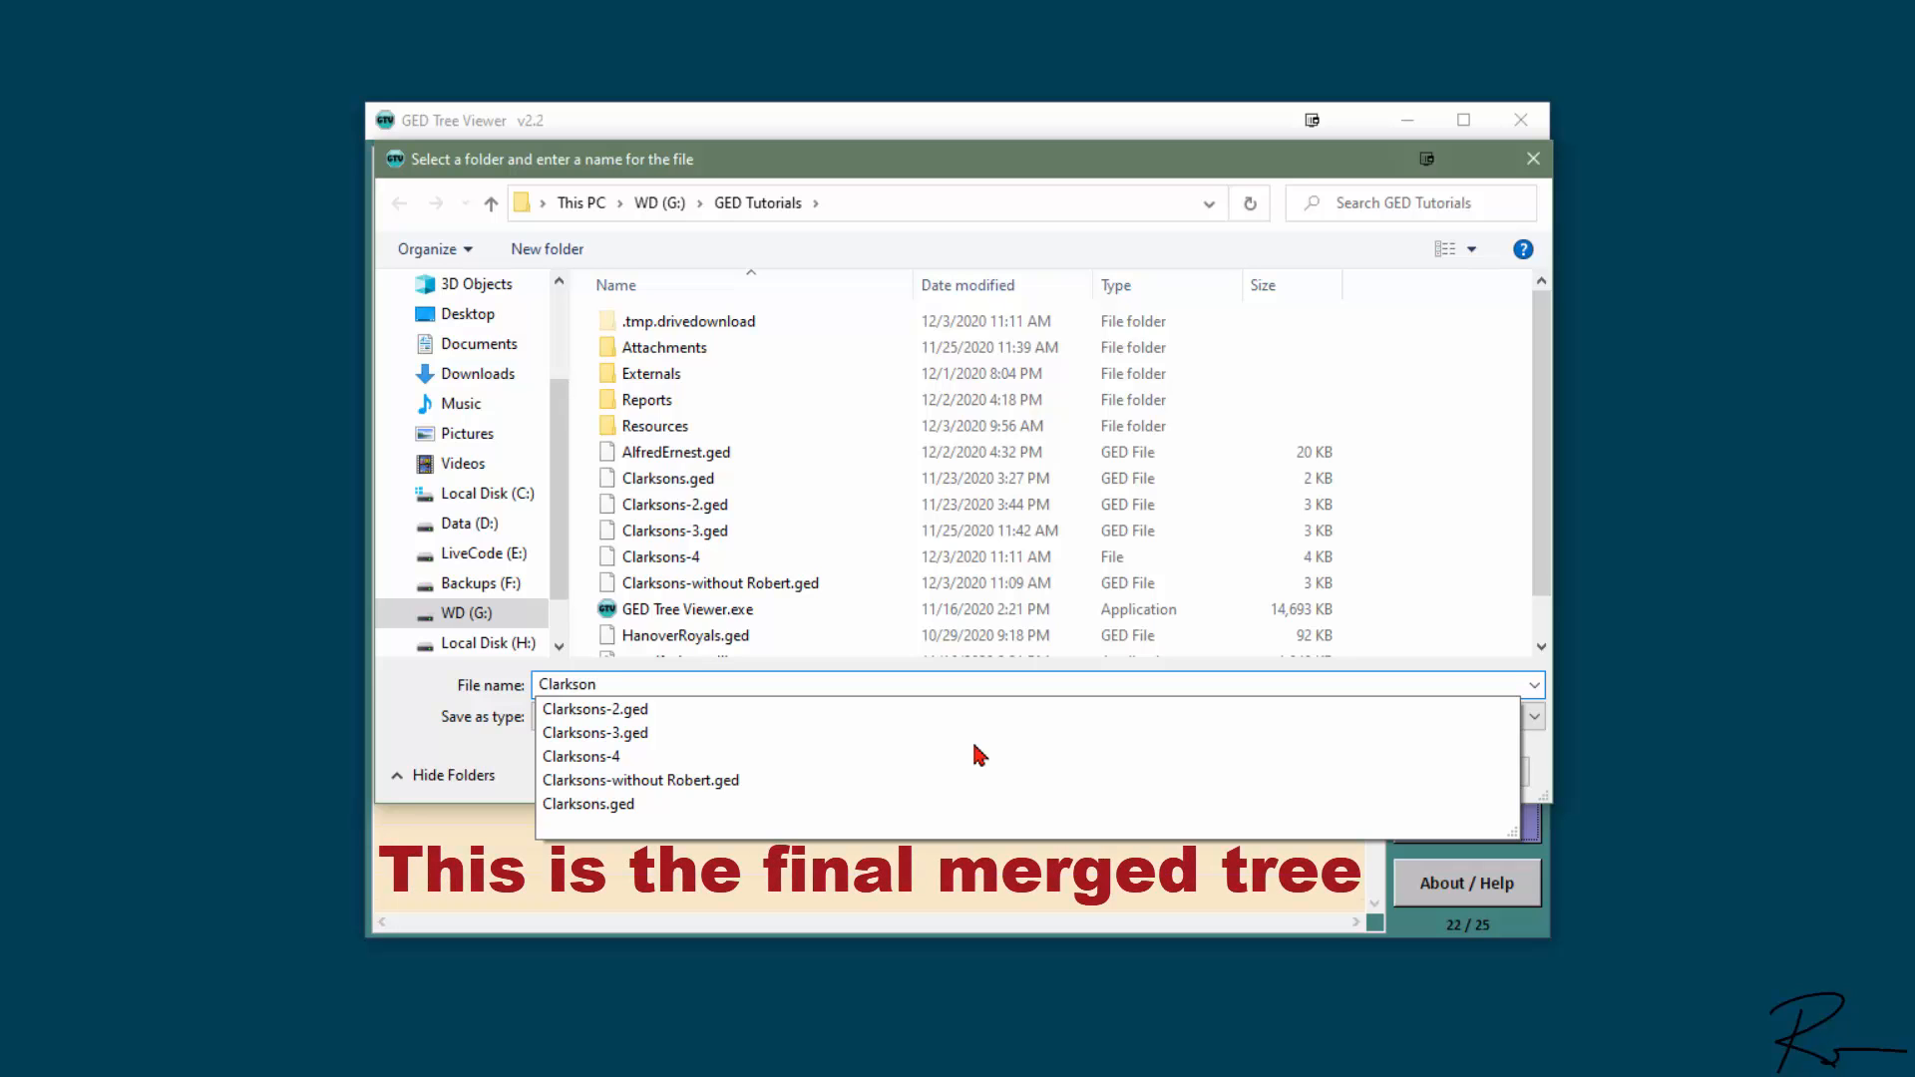
type("s-Thompsons")
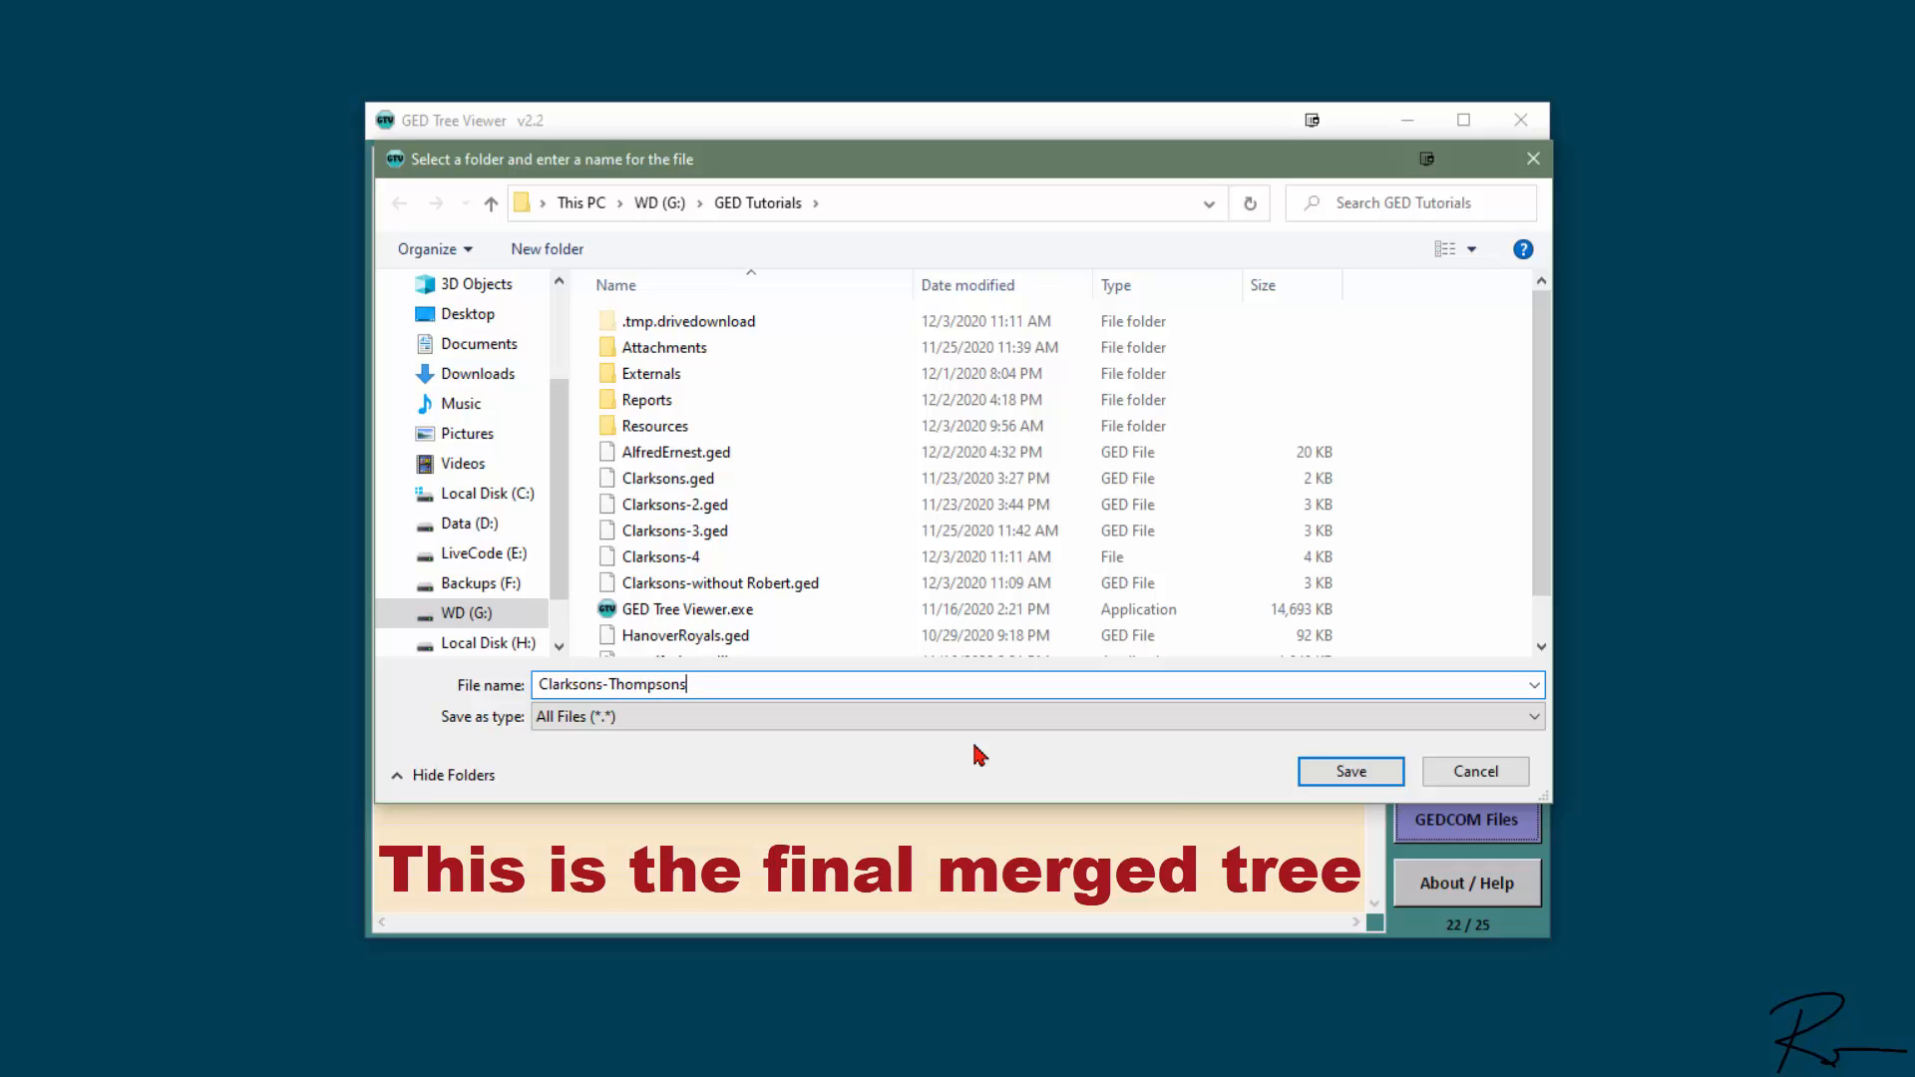
key("Return")
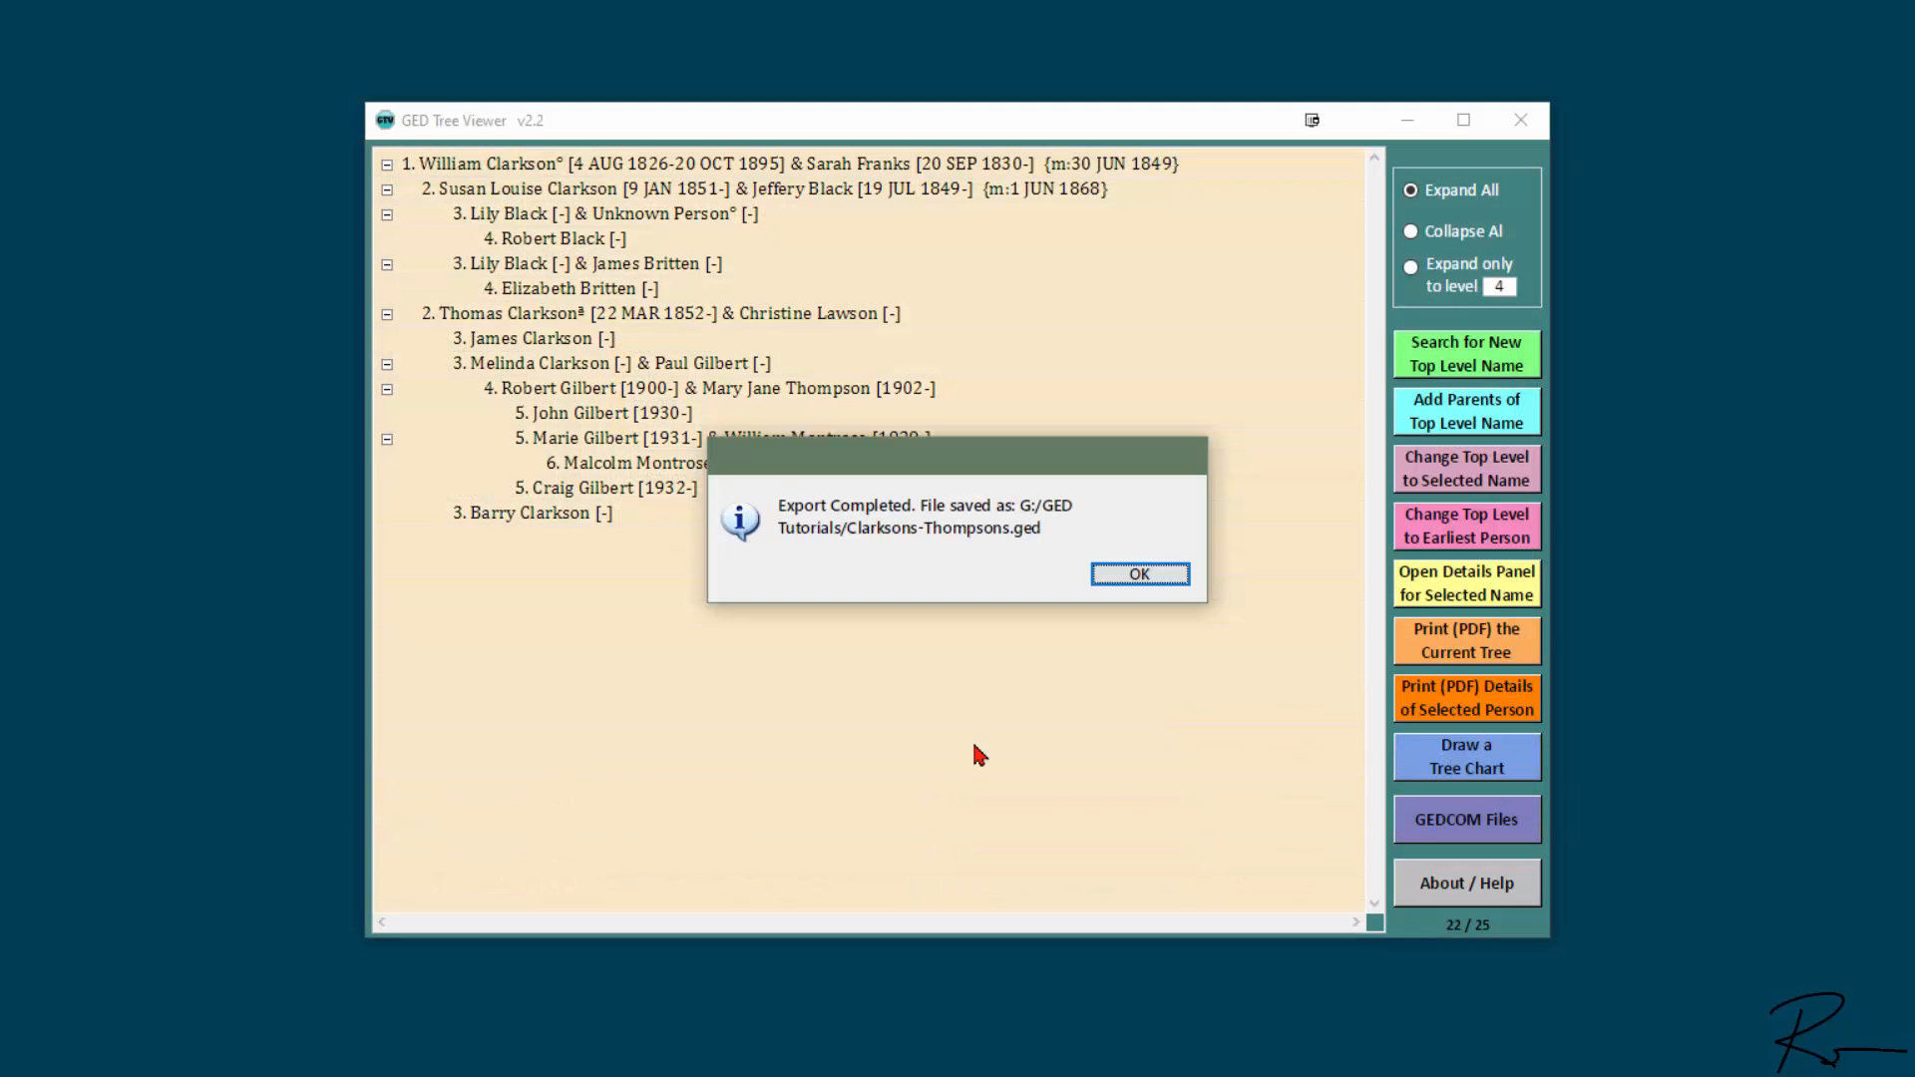
left_click(1135, 578)
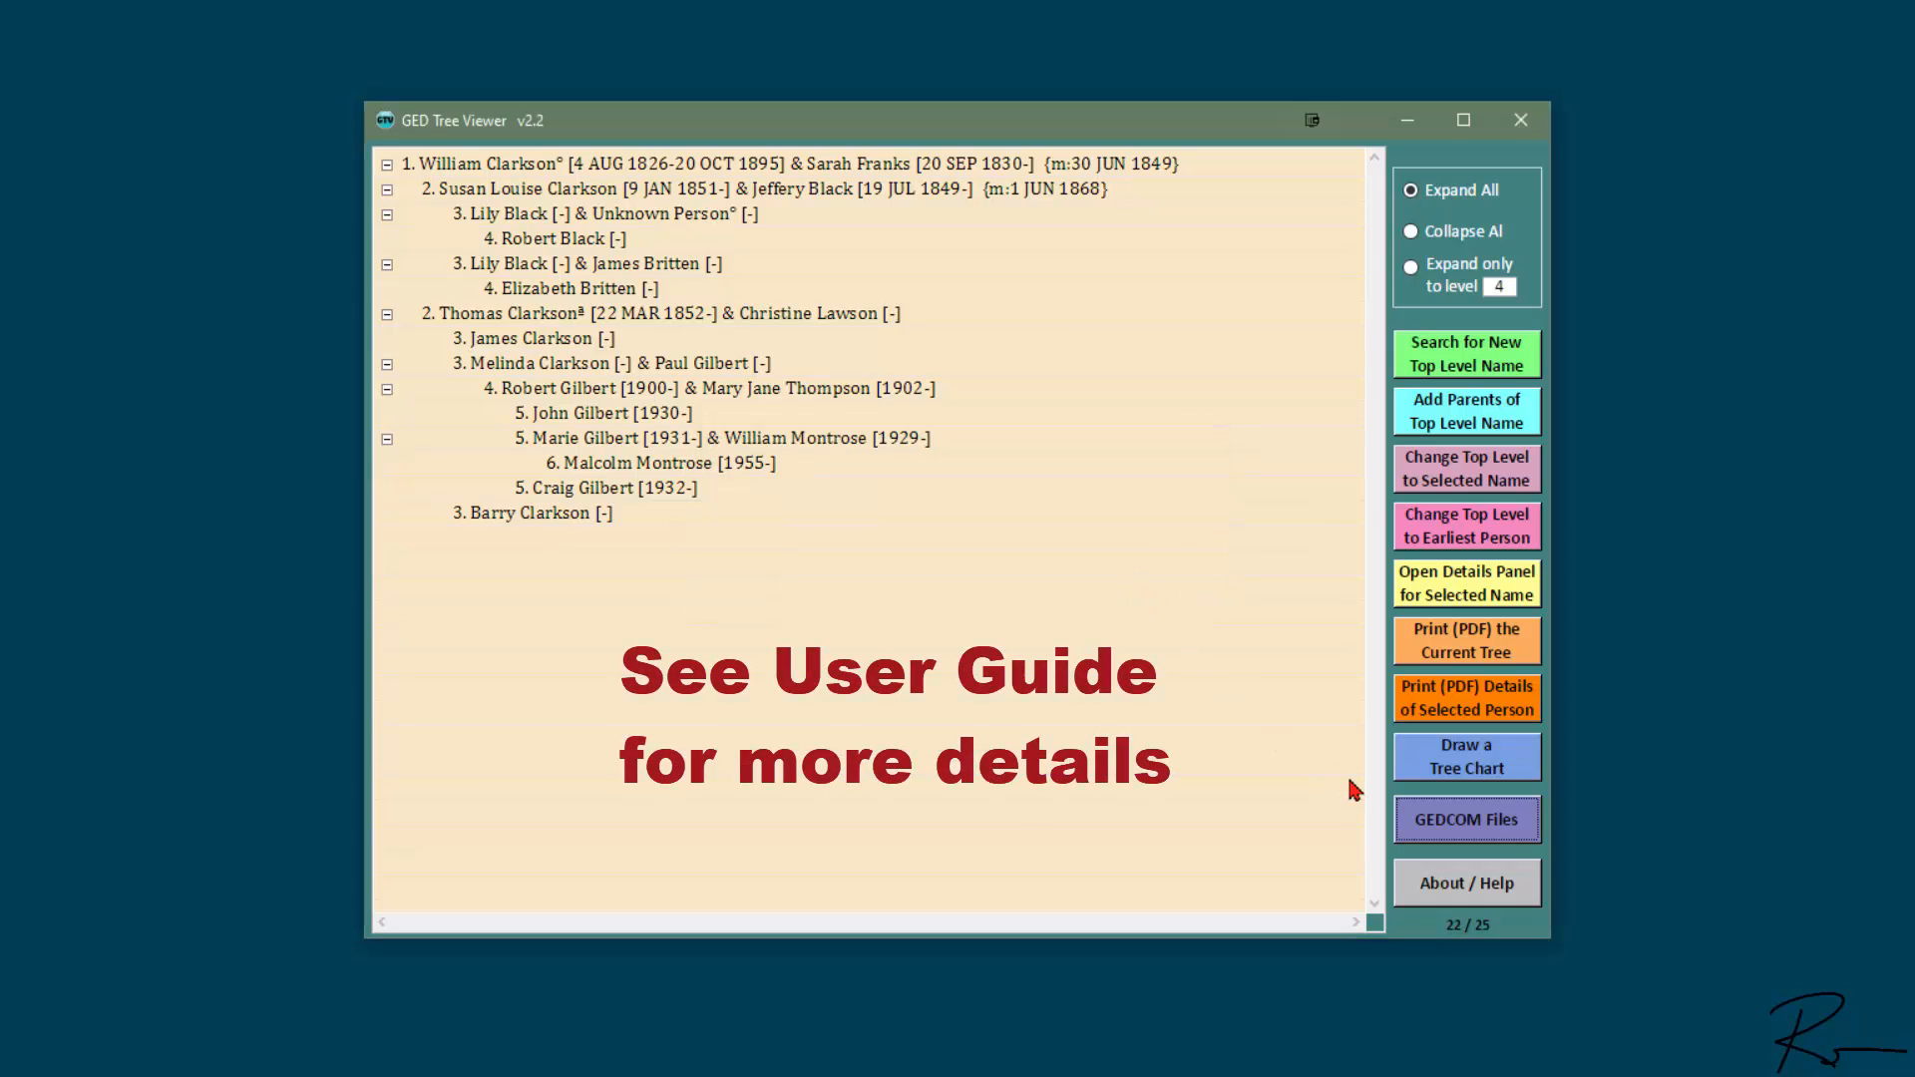
- Draw a tree chart of the merged family and widen the window to fit all its generations
left_click(1486, 763)
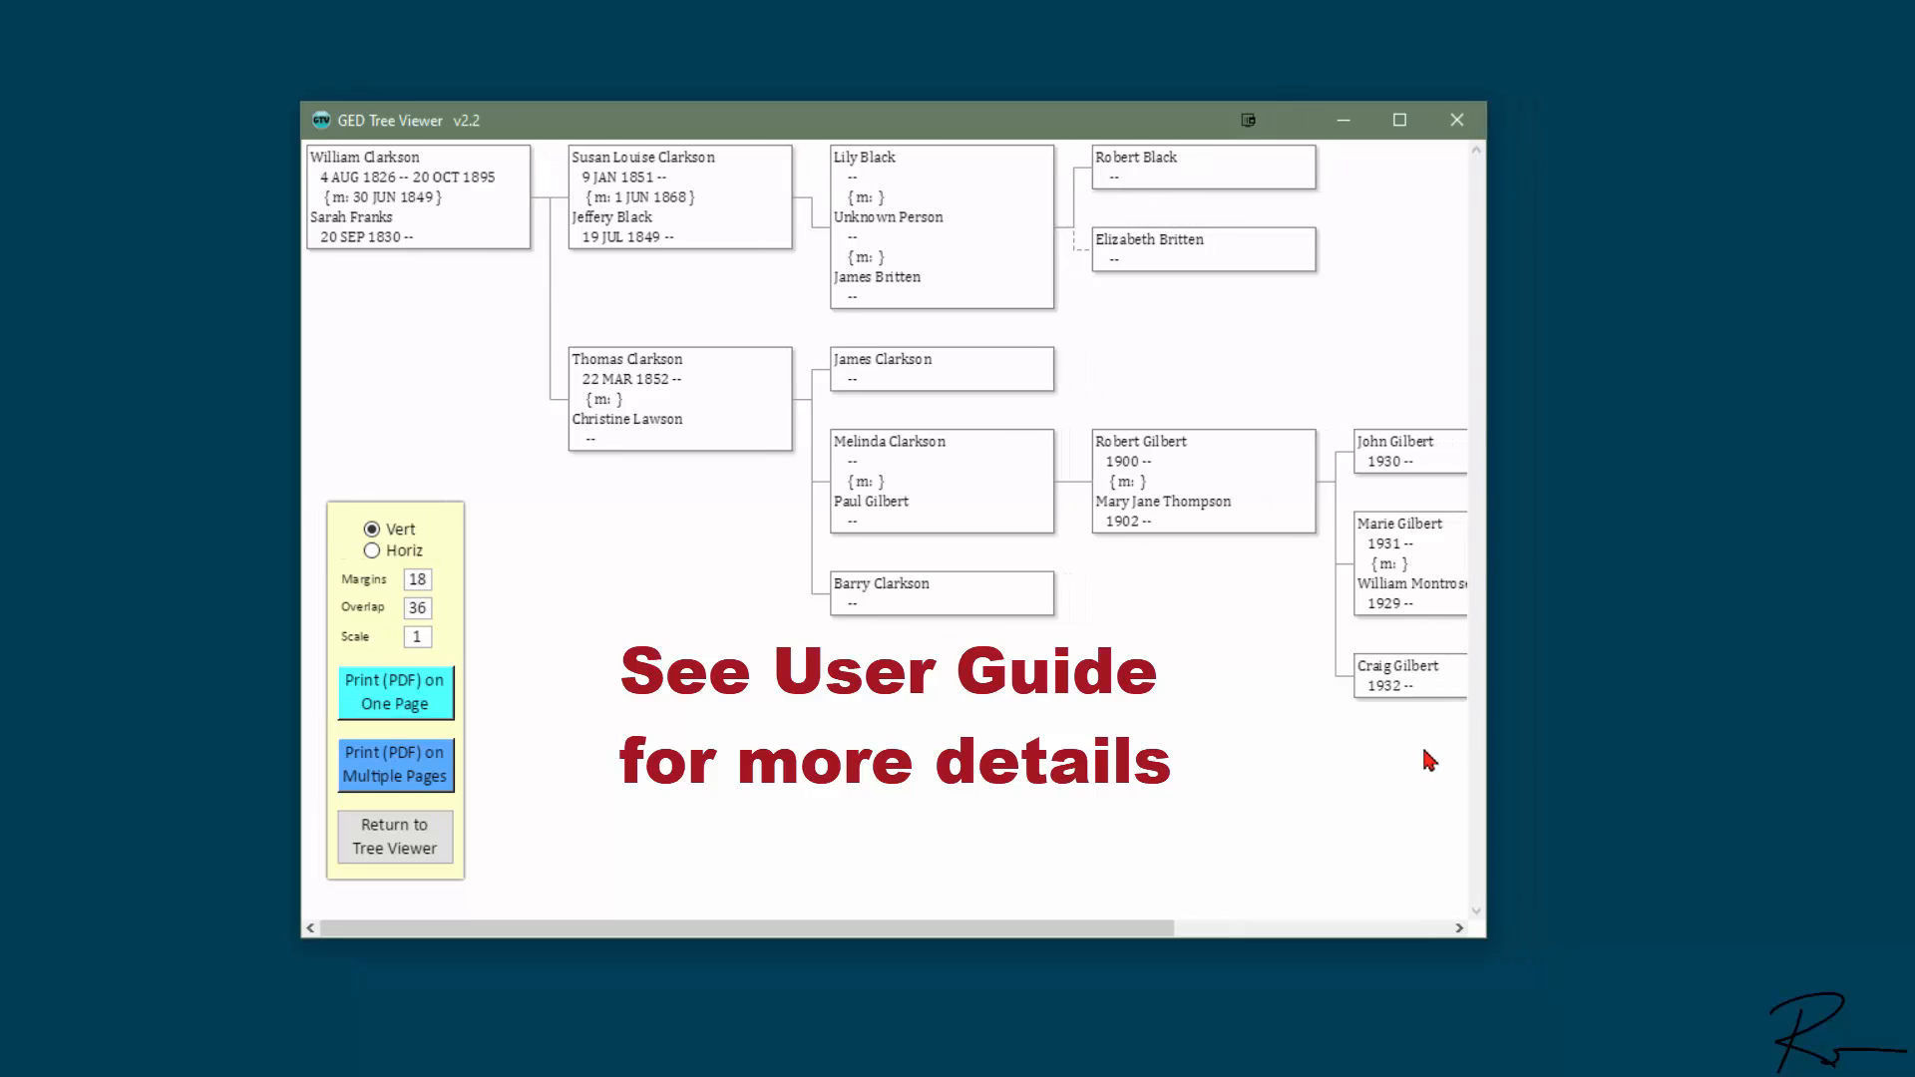
left_click_drag(1486, 720, 1879, 738)
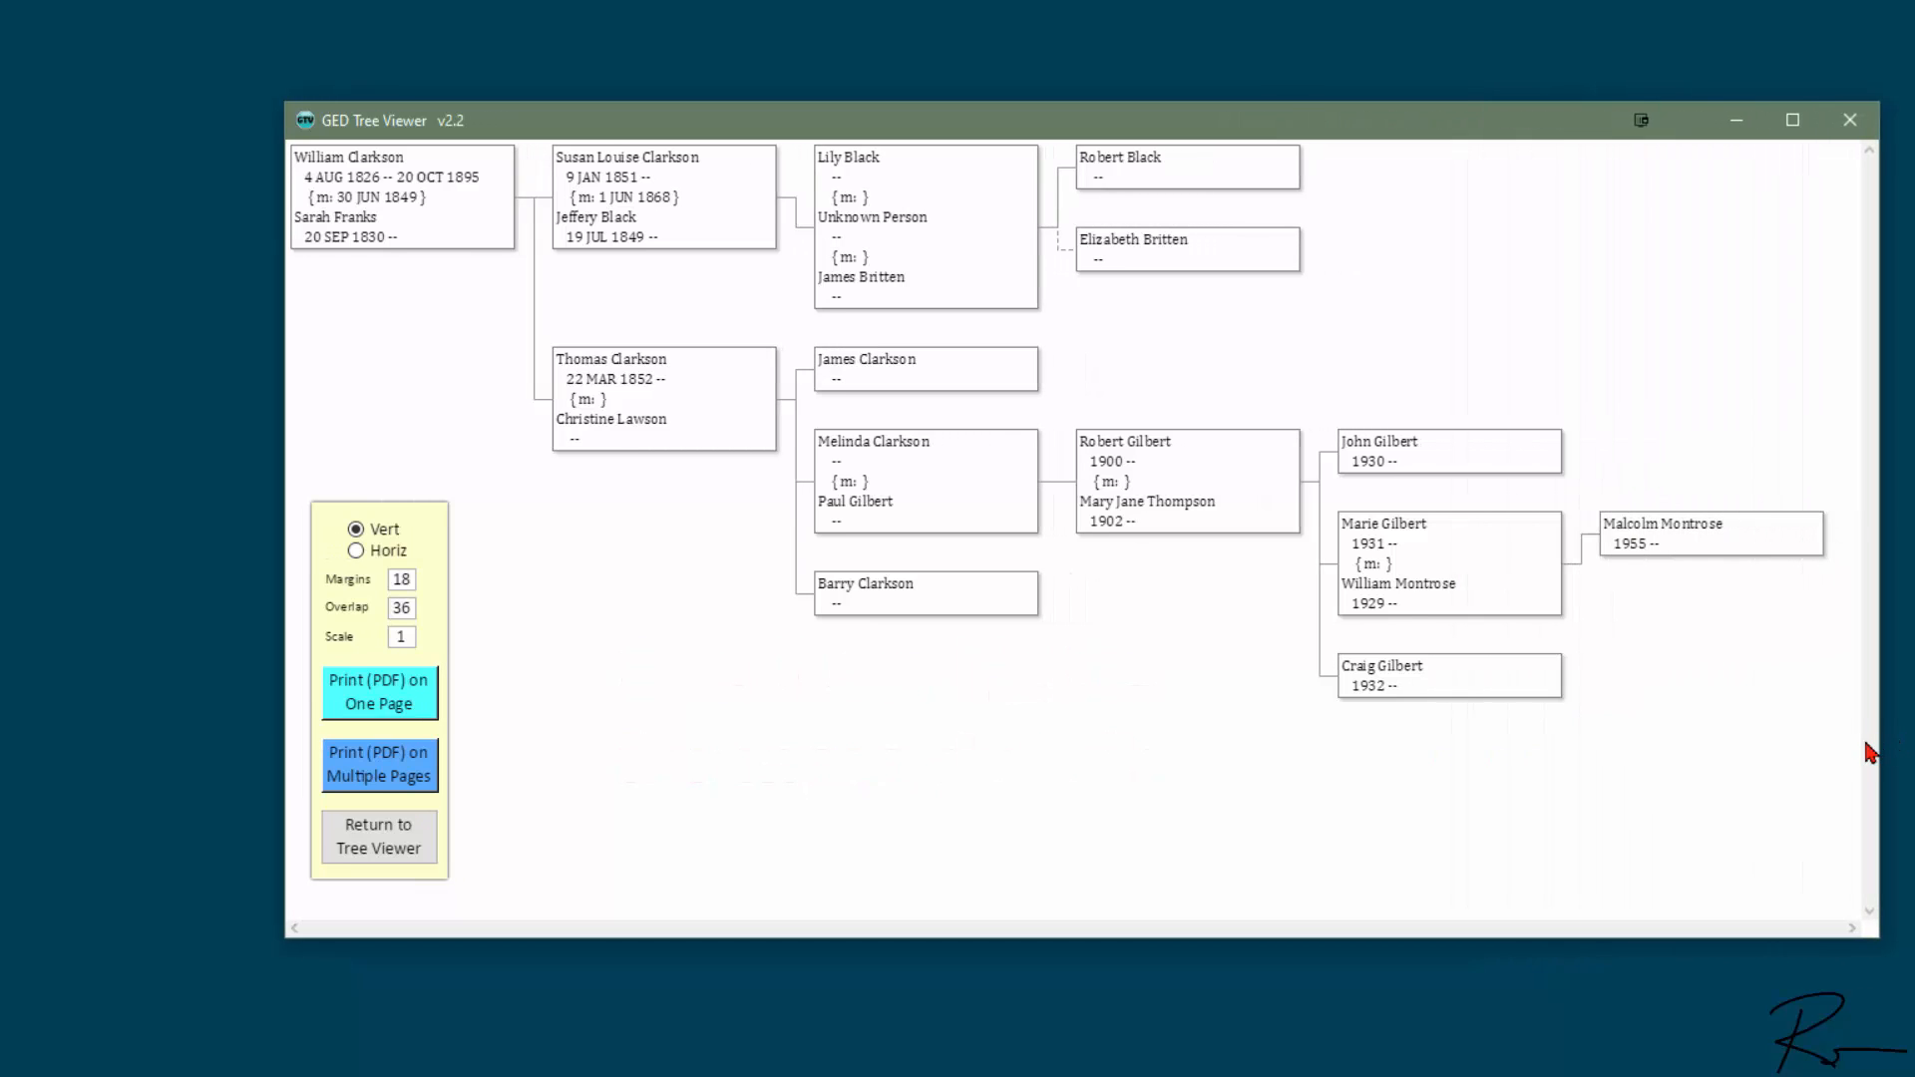